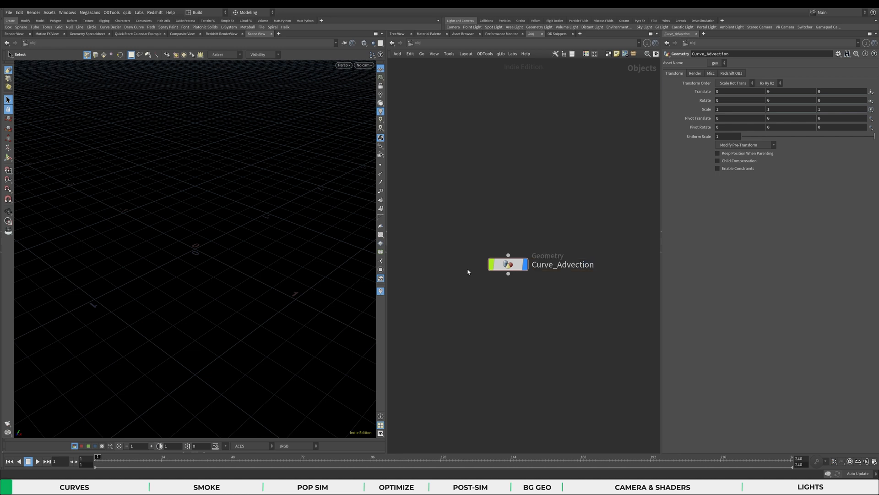
Enter the Curve_Advection geometry network and add a Circle node.
{"action": "double_click", "coordinate": [507, 265]}
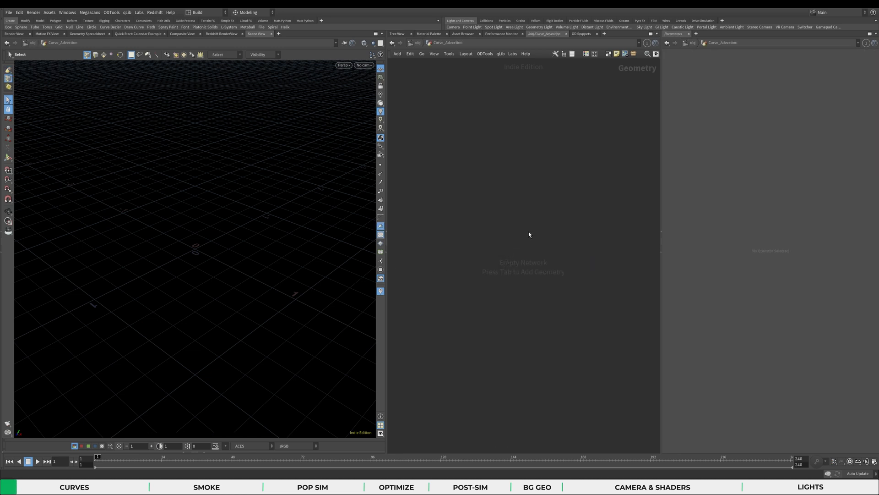
{"action": "key", "text": "Tab"}
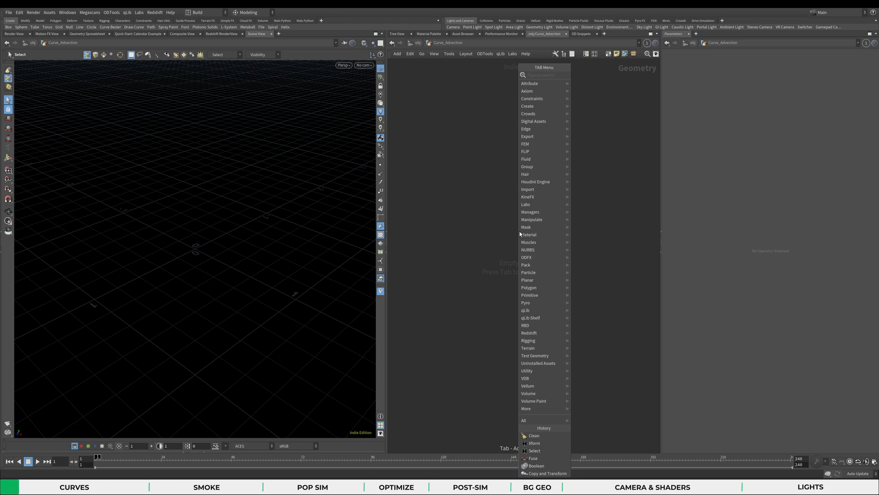
{"action": "type", "text": "ci"}
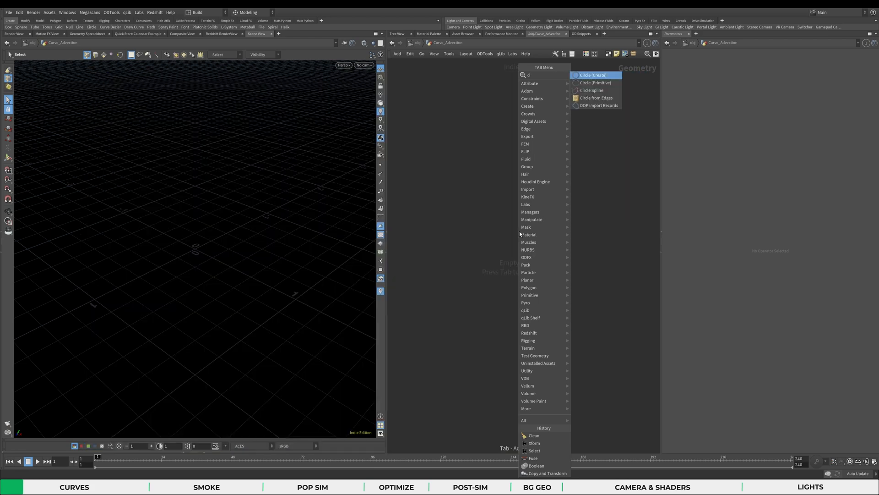
{"action": "key", "text": "Return"}
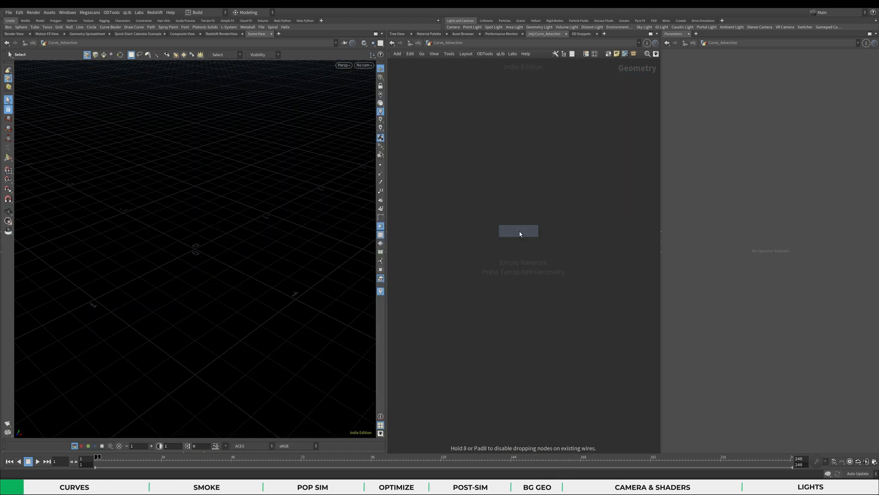
{"action": "left_click", "coordinate": [519, 232]}
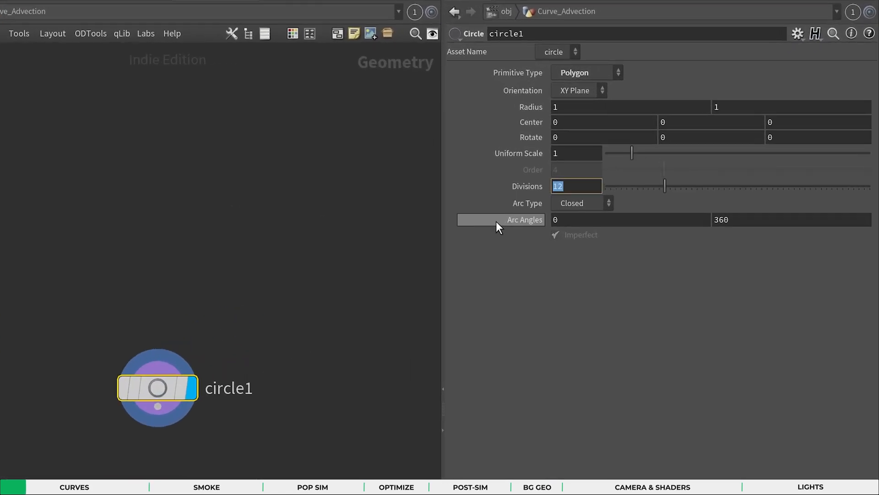
Set the circle's divisions to 64 and its arc type to Open Arc.
{"action": "type", "text": "654"}
{"action": "key", "text": "BackSpace"}
{"action": "key", "text": "BackSpace"}
{"action": "type", "text": "4"}
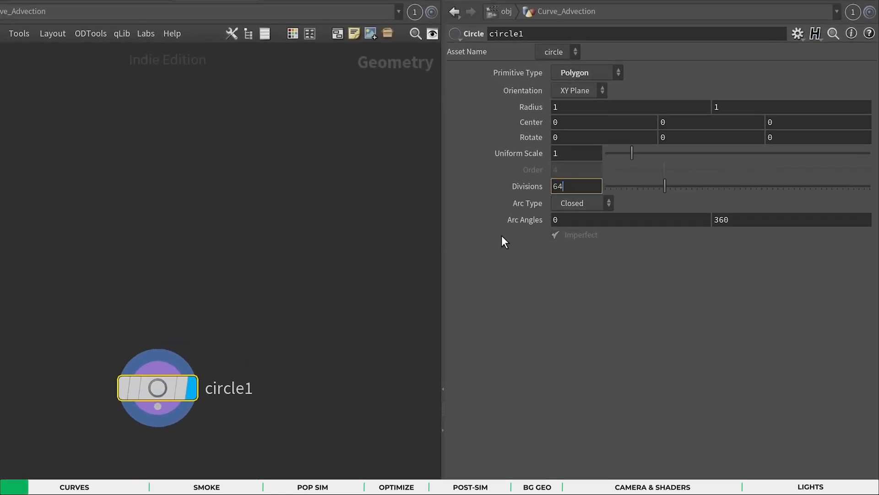
{"action": "key", "text": "Return"}
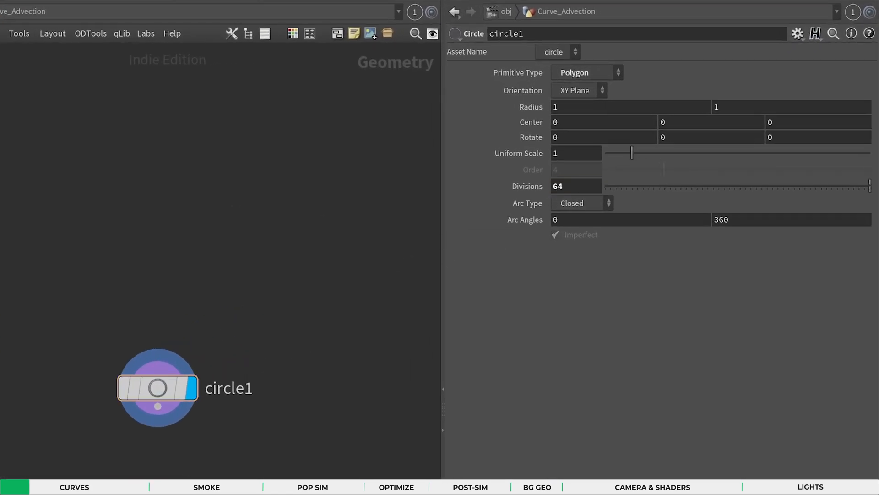
{"action": "left_click", "coordinate": [573, 202]}
{"action": "left_click", "coordinate": [588, 232]}
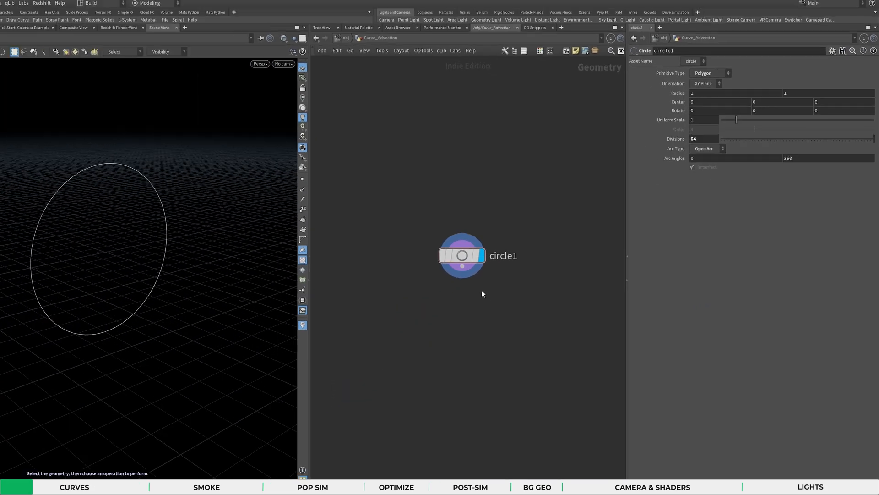
Add a Fuse node connected after the circle and display its output.
{"action": "key", "text": "Tab"}
{"action": "type", "text": "fuse"}
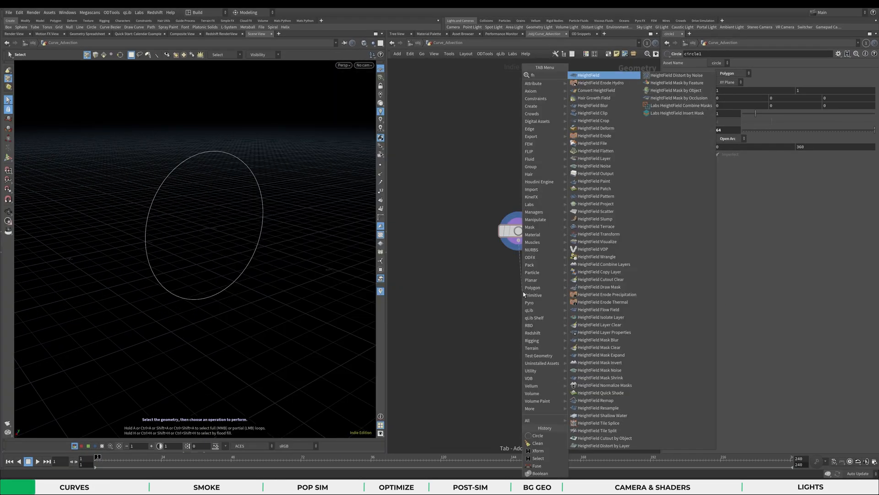
{"action": "key", "text": "Return"}
{"action": "left_click", "coordinate": [536, 292]}
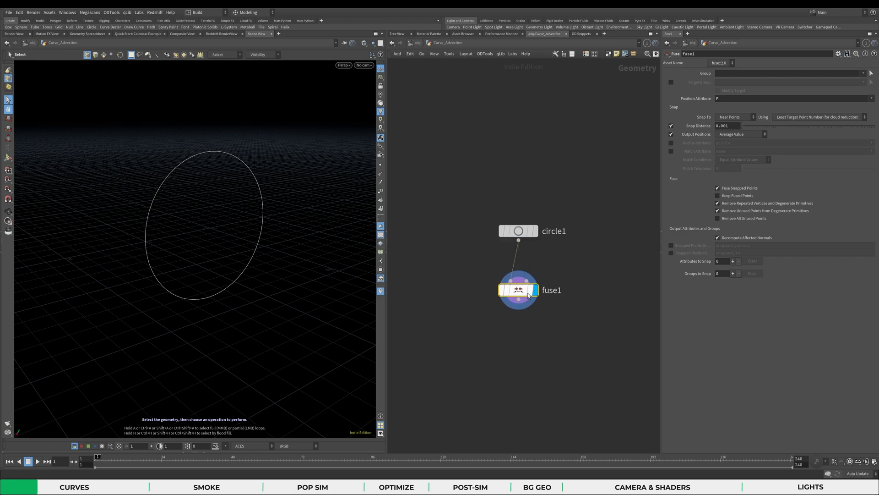
{"action": "key", "text": "h"}
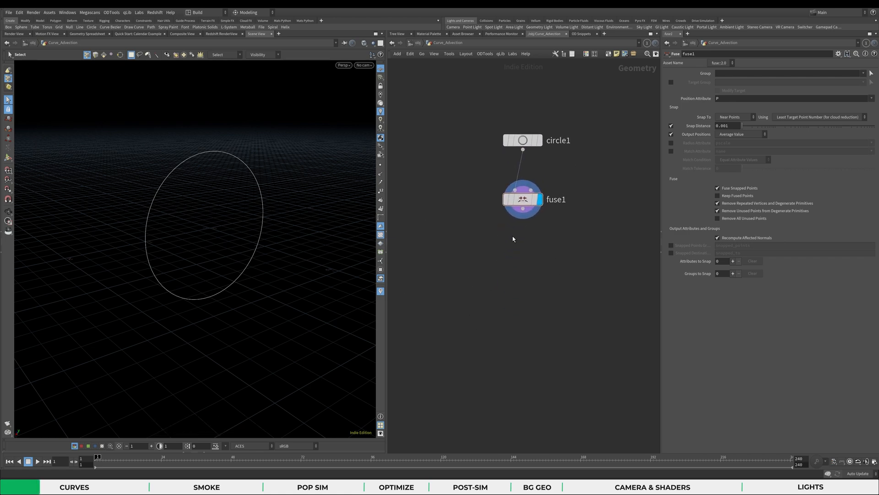
Add a Copy and Transform node connected below the Fuse node.
{"action": "left_click", "coordinate": [525, 216]}
{"action": "key", "text": "Tab"}
{"action": "type", "text": "copy"}
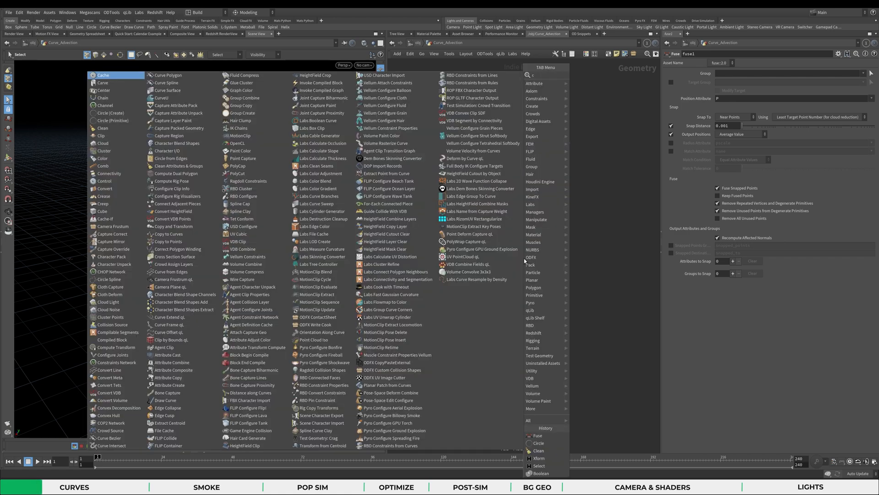
{"action": "key", "text": "Return"}
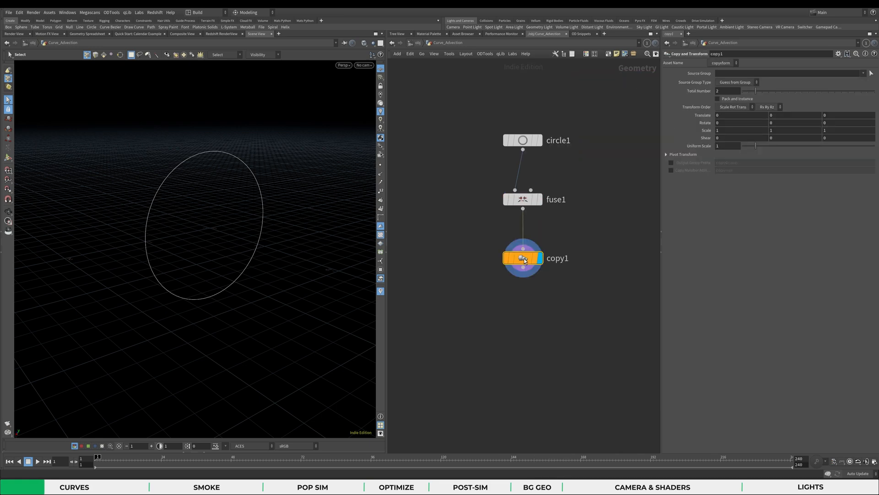
{"action": "left_click_drag", "start_coordinate": [516, 267], "coordinate": [516, 259]}
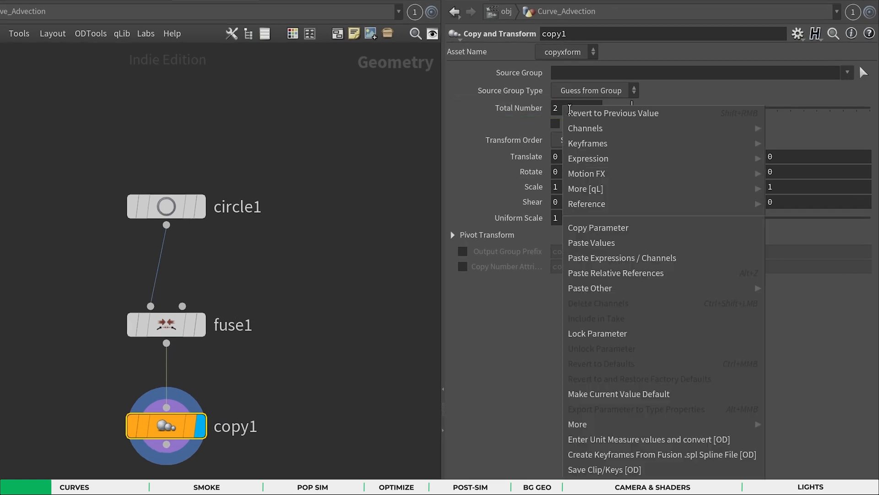
Set the copy node's Y rotation to 360 divided by a relative reference to its Total Number, as 360 / ch("ncy").
{"action": "right_click", "coordinate": [566, 109]}
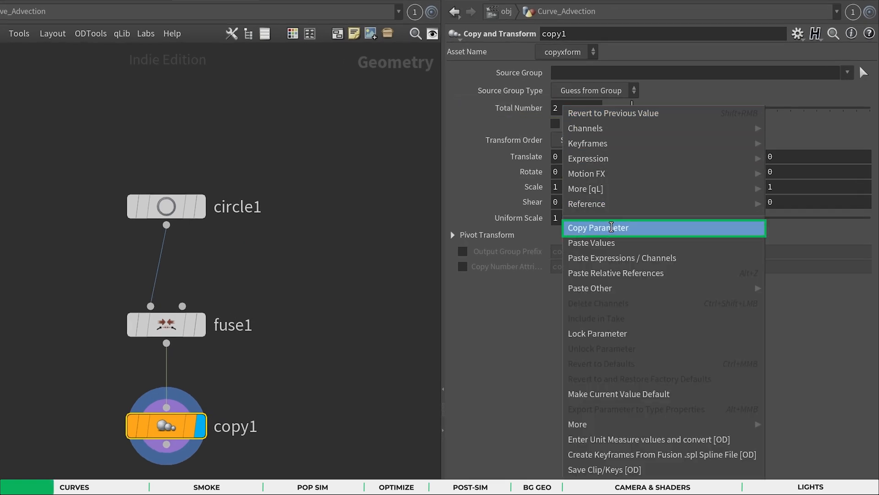
{"action": "left_click", "coordinate": [611, 227]}
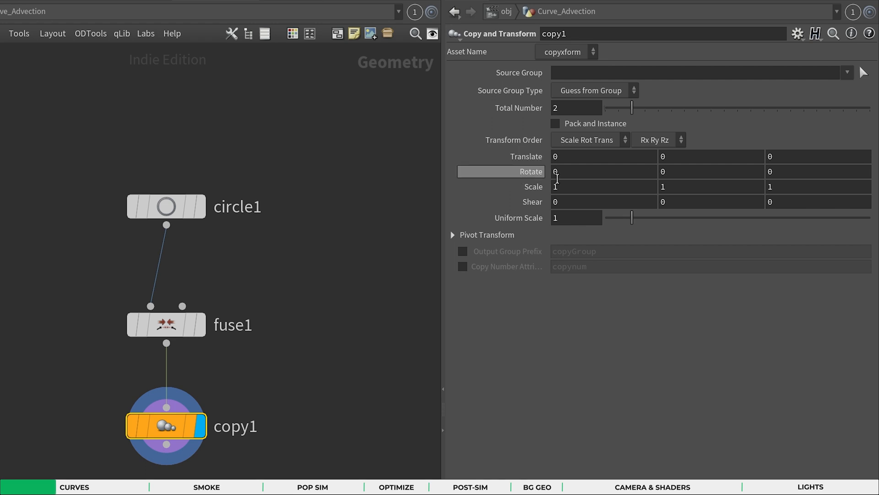
{"action": "left_click", "coordinate": [665, 177]}
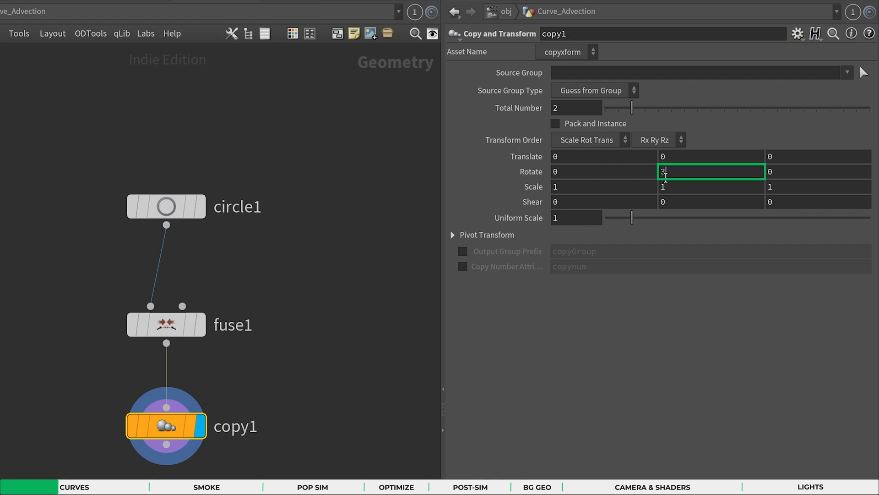
{"action": "type", "text": "360 /"}
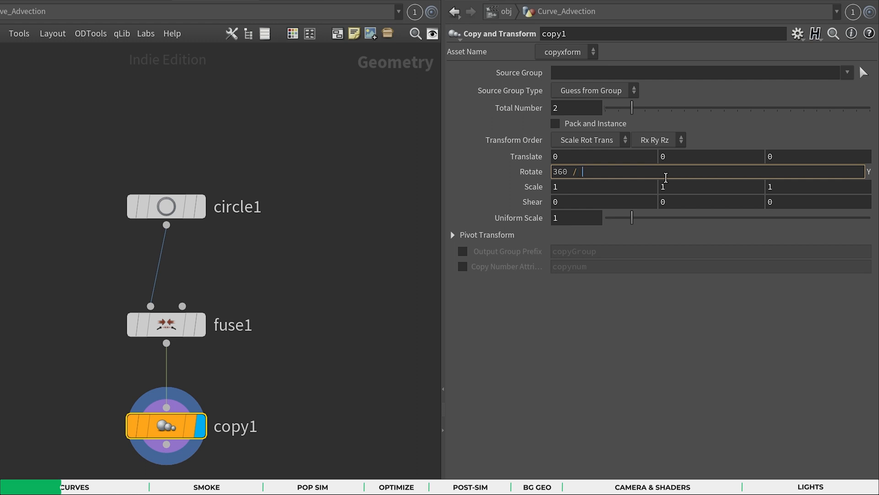
{"action": "right_click", "coordinate": [592, 173]}
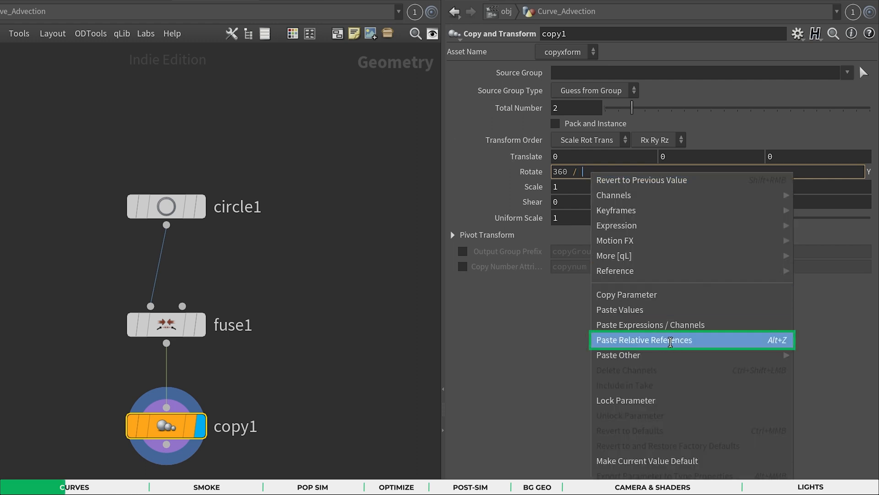
{"action": "left_click", "coordinate": [670, 342]}
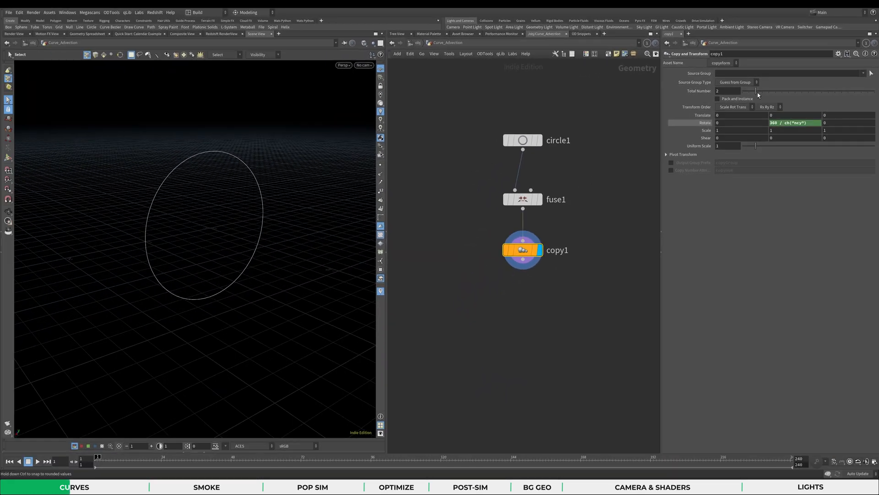
Set the copy node's Total Number to 11 and check the radial spacing of the circles from the top view.
{"action": "left_click_drag", "start_coordinate": [758, 95], "coordinate": [814, 103]}
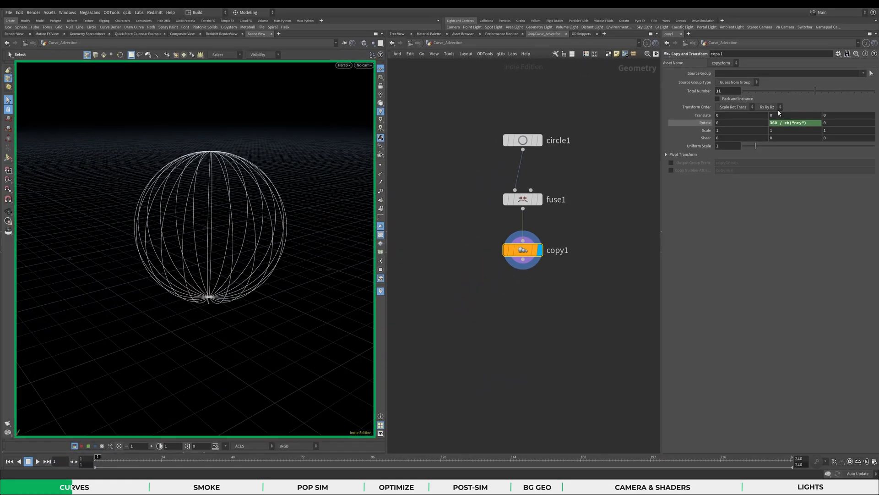
{"action": "left_click_drag", "start_coordinate": [222, 176], "coordinate": [237, 204], "text": "alt"}
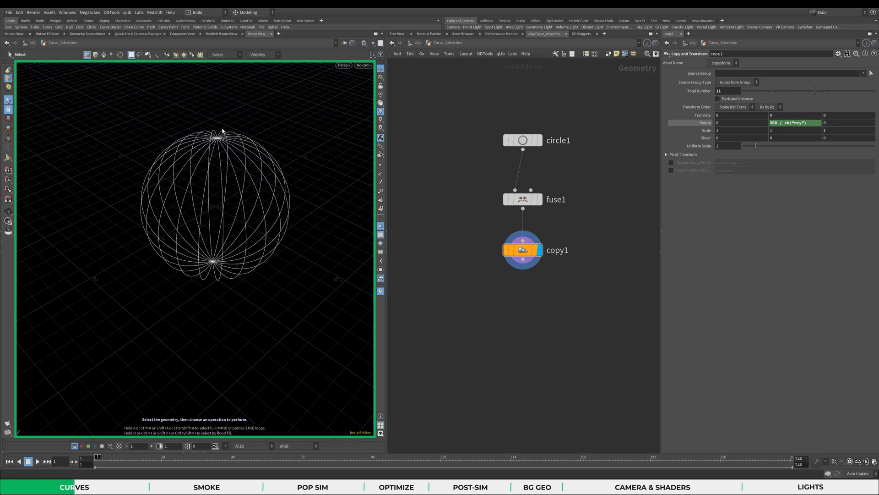
{"action": "key", "text": "space+2"}
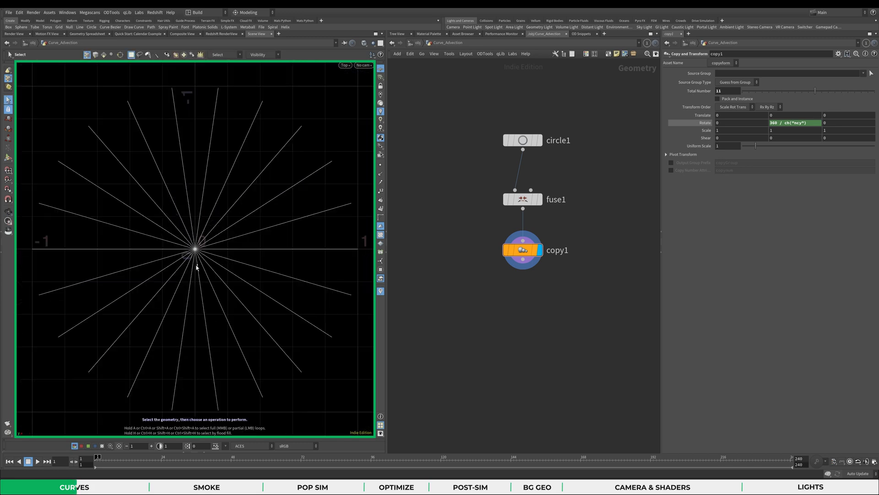
{"action": "mouse_move", "coordinate": [815, 90]}
{"action": "left_mouse_down"}
{"action": "mouse_move", "coordinate": [764, 92]}
{"action": "mouse_move", "coordinate": [827, 101]}
{"action": "left_mouse_up"}
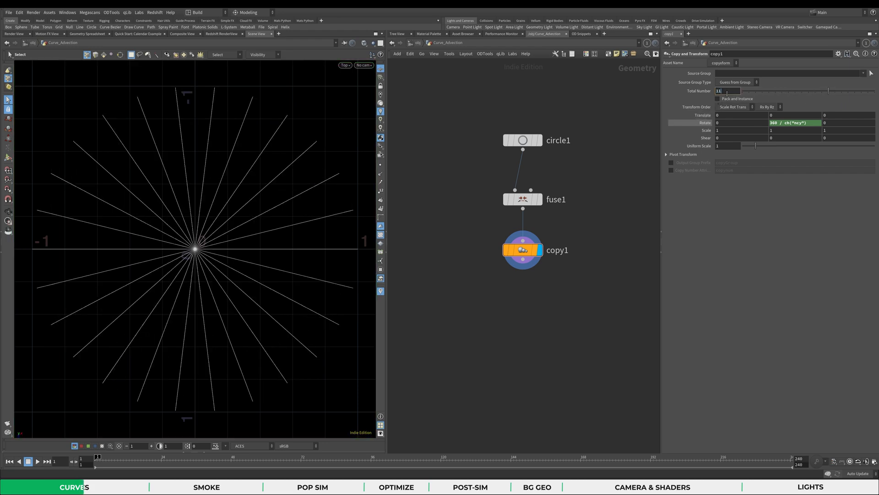
{"action": "key", "text": "Return"}
{"action": "key", "text": "space+1"}
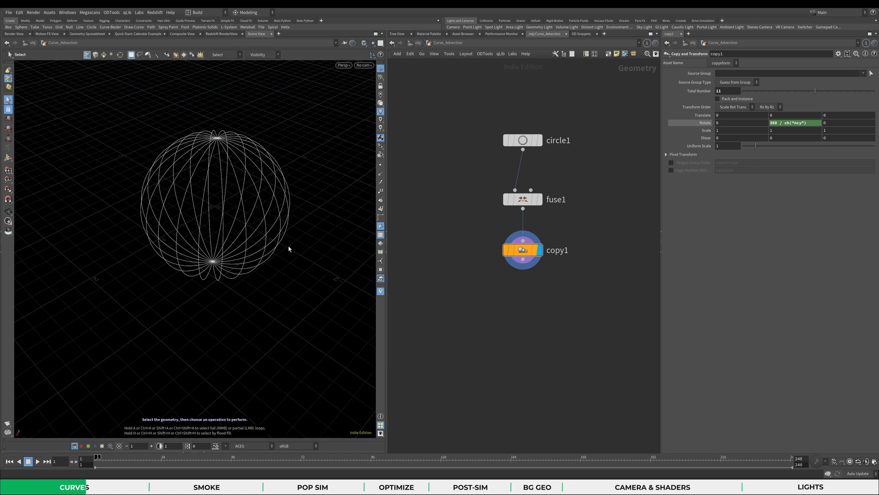
Add a Transform node below the copy node, align it under the chain and display its output.
{"action": "key", "text": "Tab"}
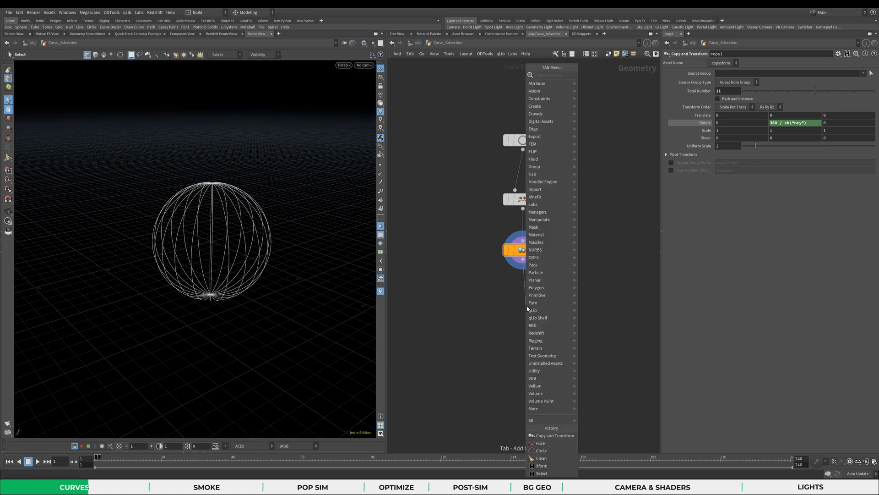
{"action": "type", "text": "trans"}
{"action": "key", "text": "Return"}
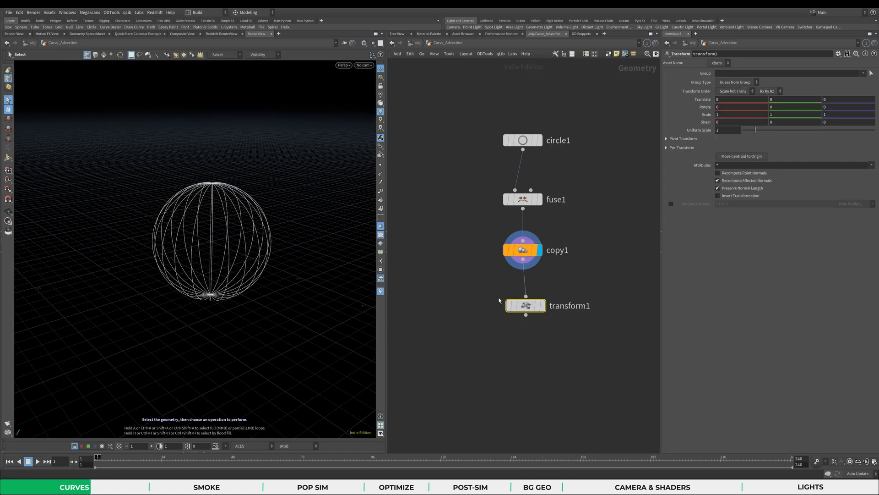
{"action": "left_click_drag", "start_coordinate": [526, 306], "coordinate": [523, 304]}
{"action": "left_click", "coordinate": [540, 304]}
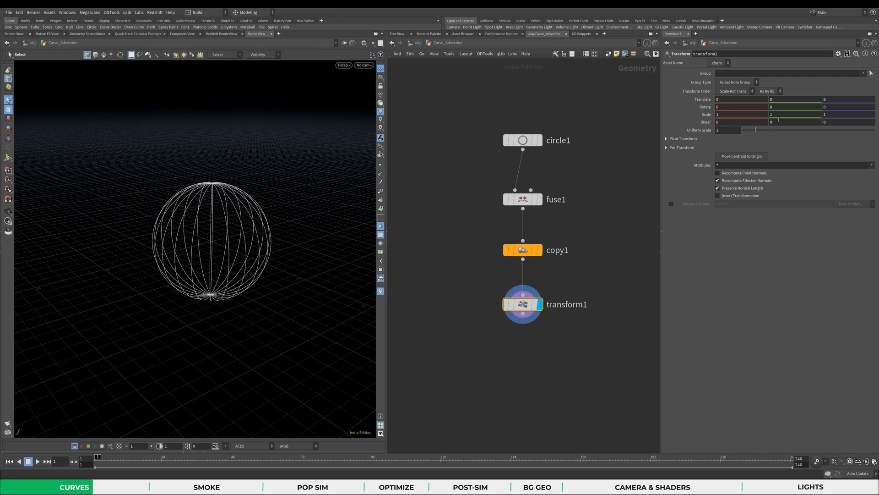
Flatten the curve sphere by setting the Transform node's Y scale to .12.
{"action": "double_click", "coordinate": [779, 115]}
{"action": "type", "text": ".12"}
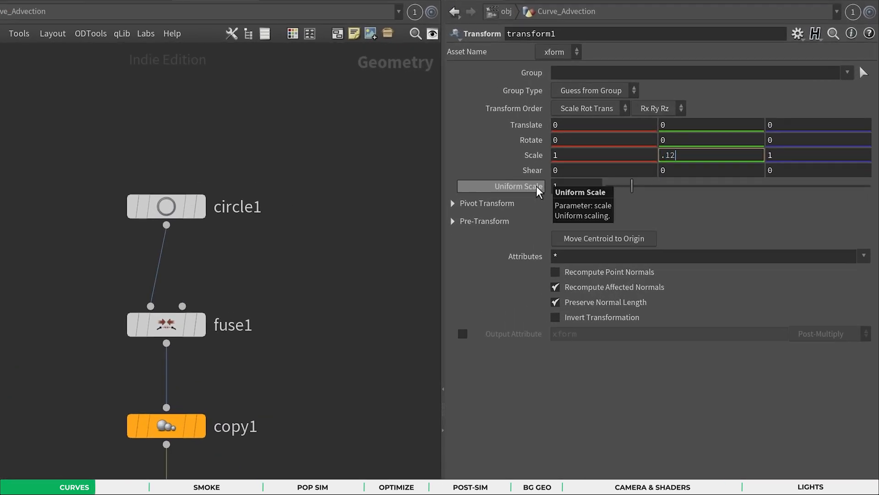
{"action": "key", "text": "Return"}
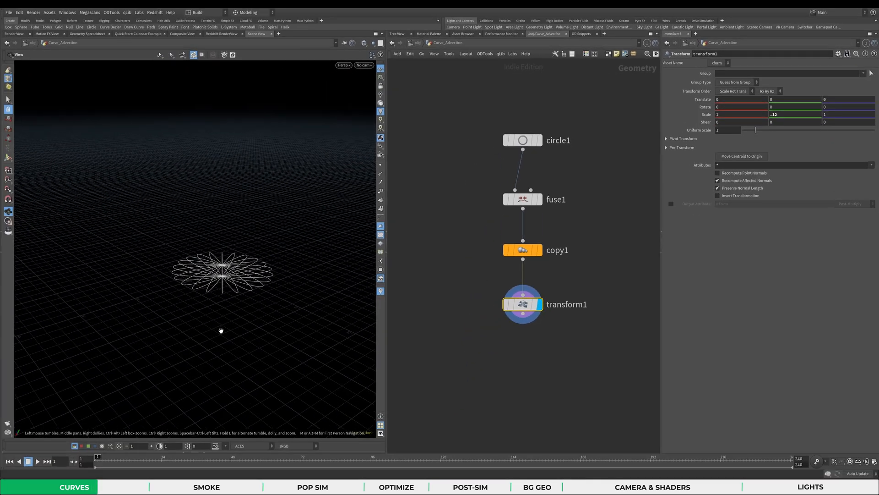
{"action": "left_click_drag", "start_coordinate": [221, 330], "coordinate": [220, 300]}
{"action": "key", "text": "s"}
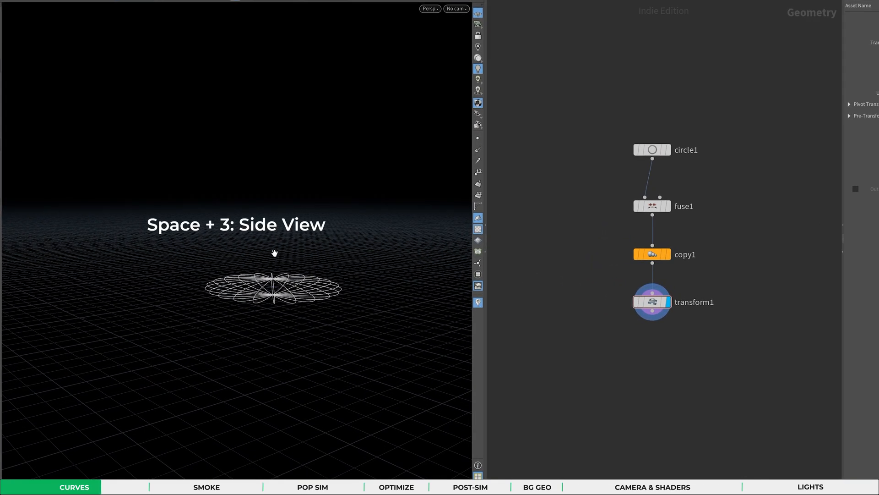
Select all the flattened curves in an orthographic side-on view and add a Knife node after the Transform node.
{"action": "key", "text": "space+3"}
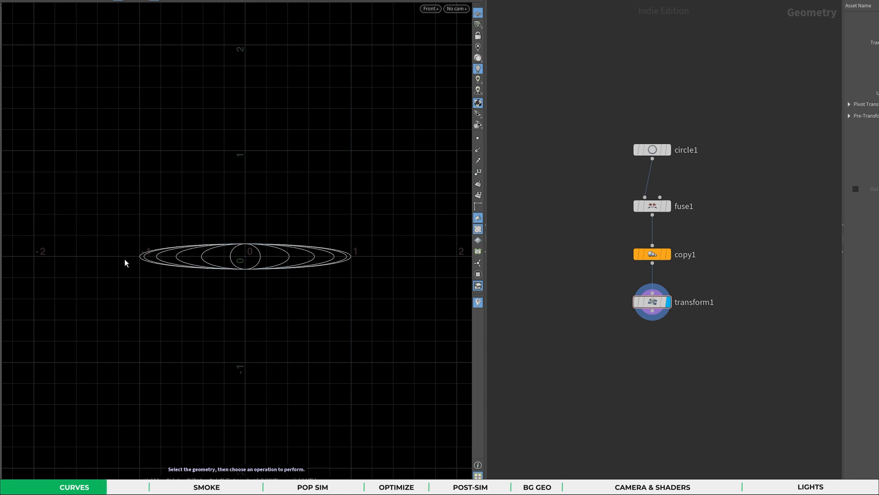
{"action": "key", "text": "s"}
{"action": "key", "text": "n"}
{"action": "key", "text": "Tab"}
{"action": "type", "text": "k"}
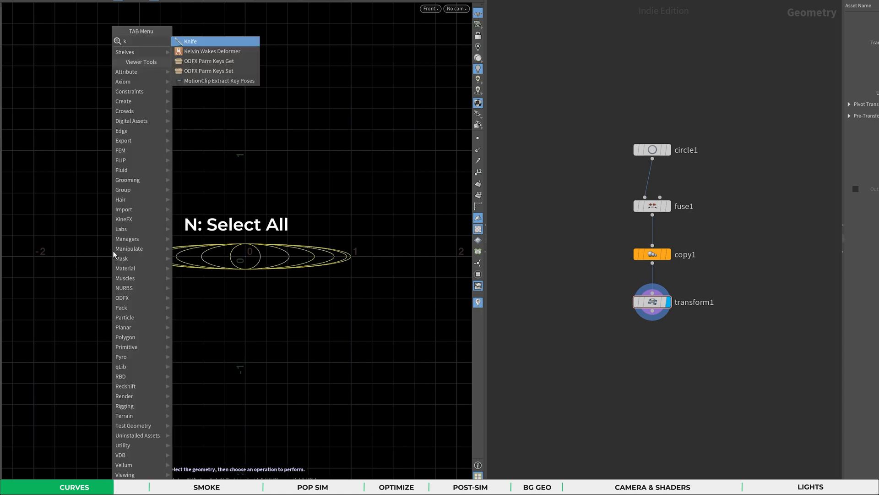
{"action": "type", "text": "nife"}
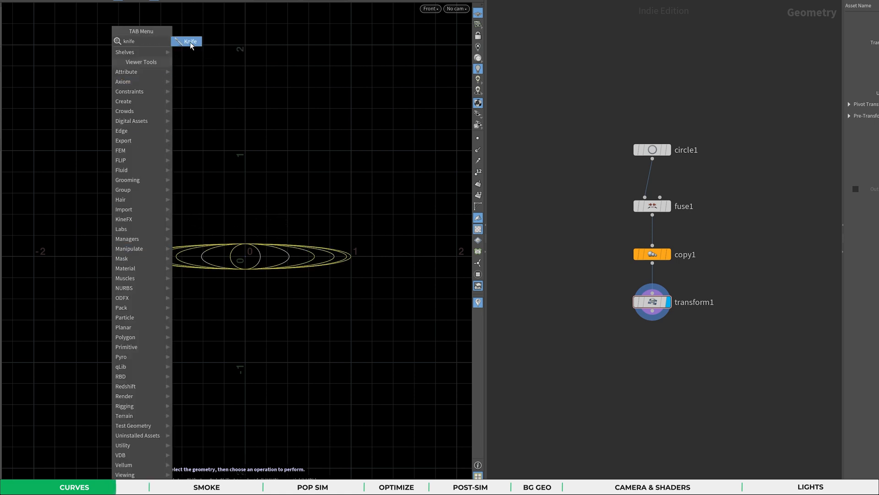
{"action": "left_click", "coordinate": [189, 42]}
Turn on grid snapping and draw a horizontal knife line through the middle of the flattened curves.
{"action": "key", "text": "x"}
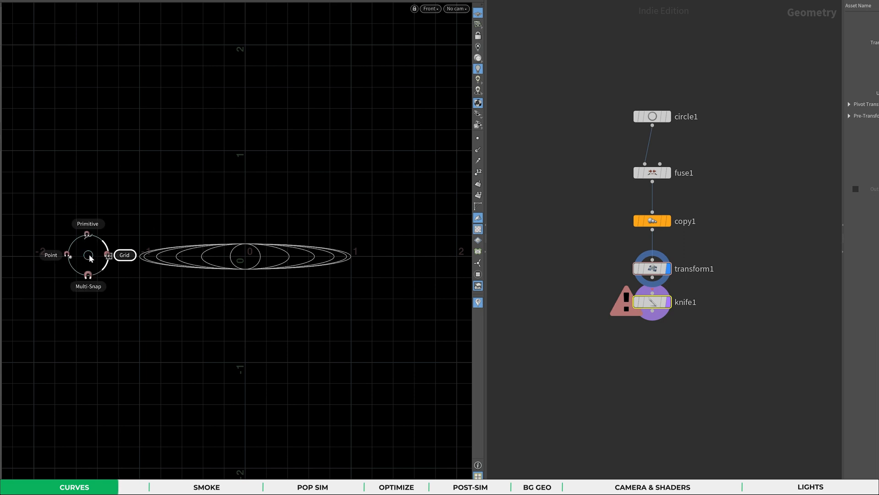
{"action": "left_click", "coordinate": [114, 255]}
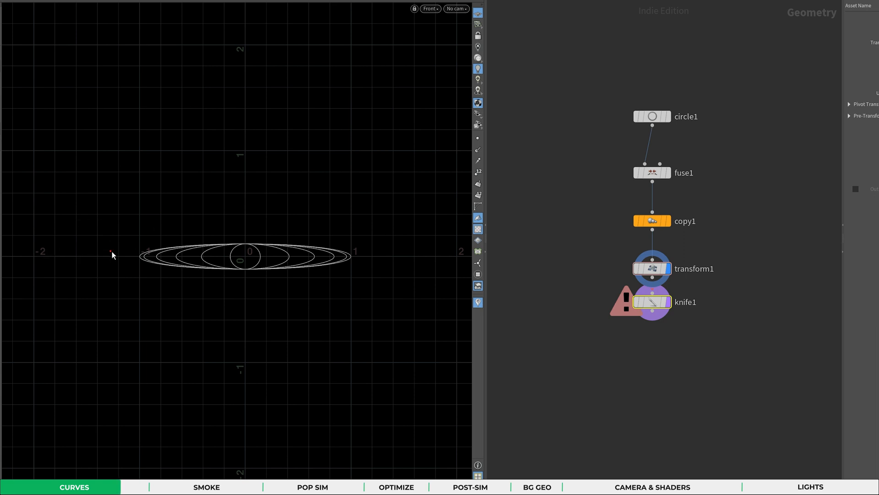
{"action": "key", "text": "x"}
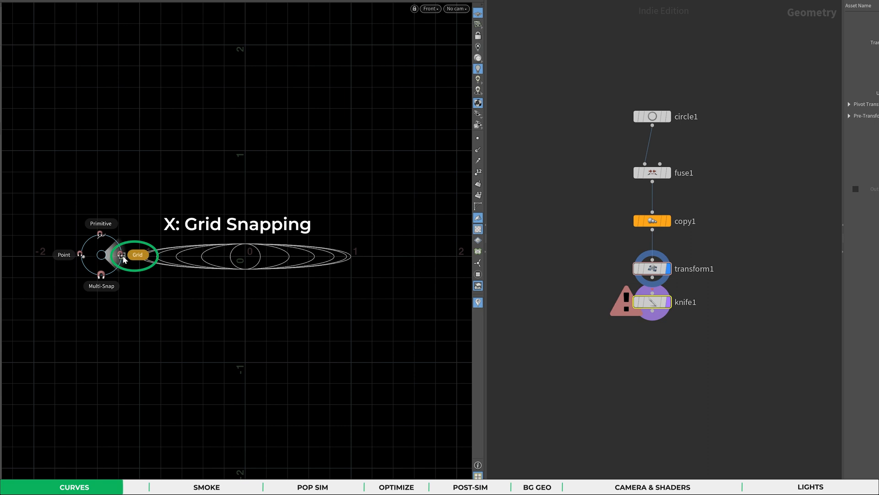
{"action": "left_click", "coordinate": [137, 259]}
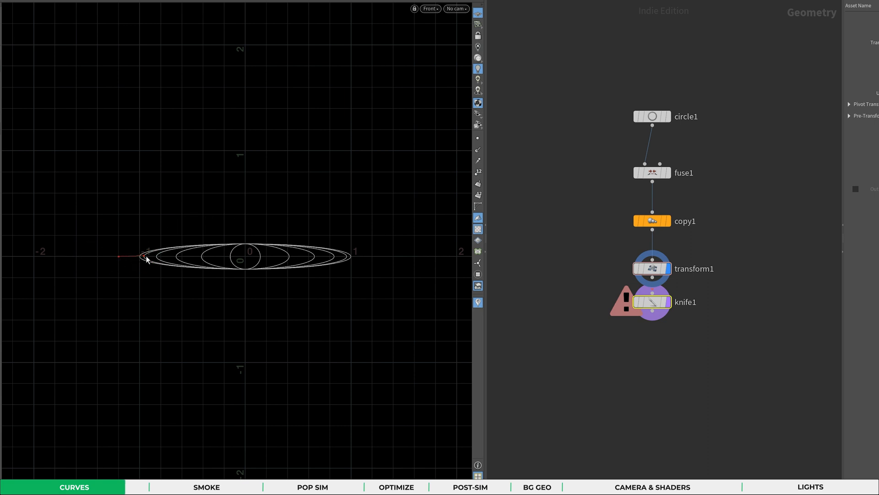
{"action": "left_click", "coordinate": [373, 260]}
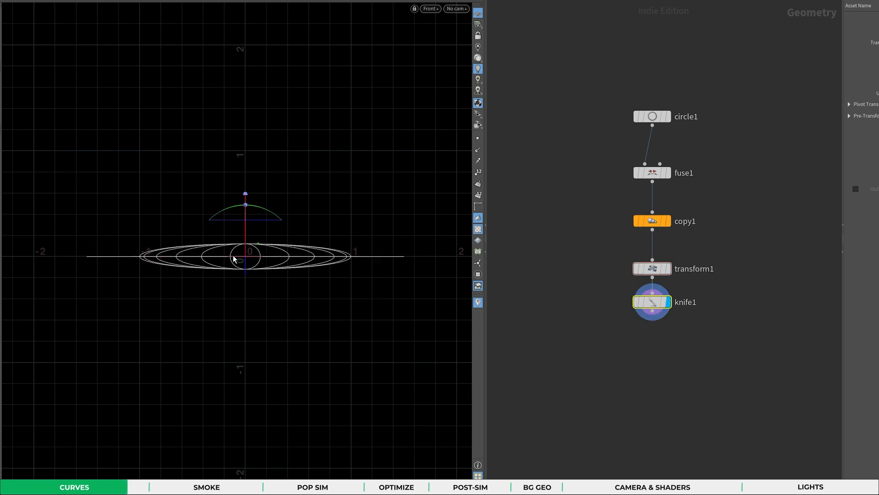
Return to the perspective view and add a Facet node below the Knife node.
{"action": "key", "text": "space+1"}
{"action": "key", "text": "Tab"}
{"action": "type", "text": "facet"}
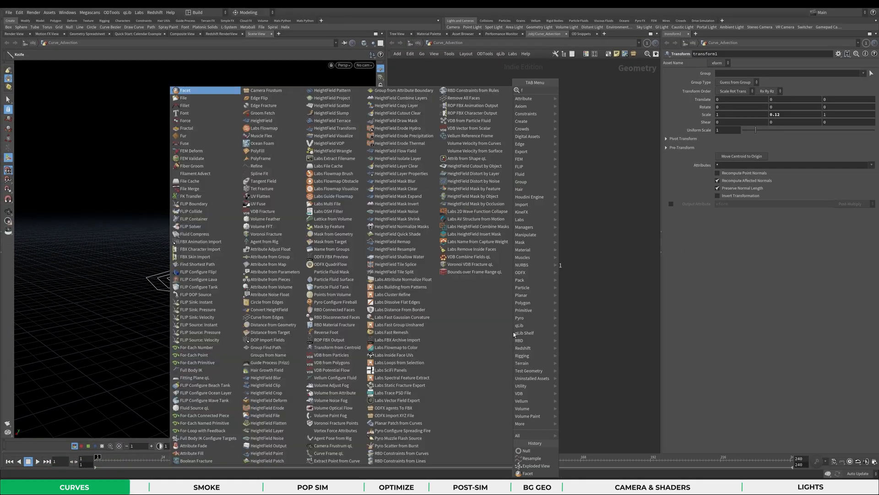
{"action": "key", "text": "Return"}
{"action": "left_click", "coordinate": [513, 331]}
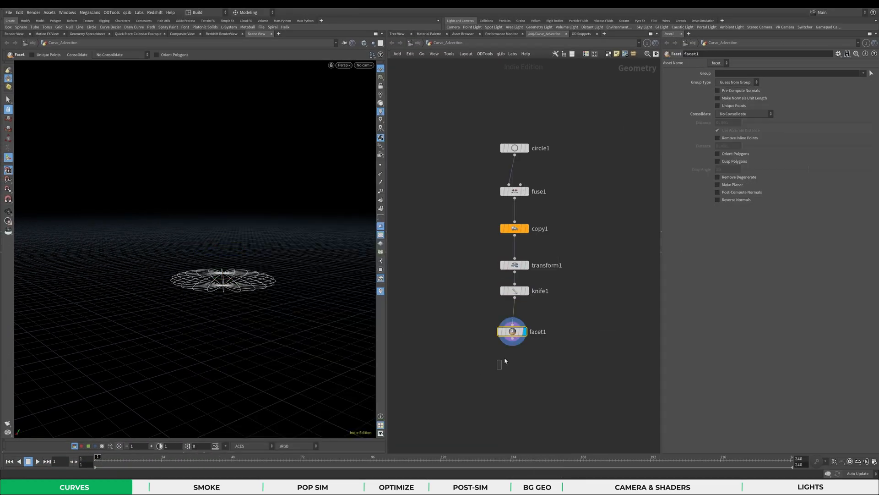
Lay out the Facet node in line with the chain and enable its Unique Points option.
{"action": "key", "text": "l"}
{"action": "left_click_drag", "start_coordinate": [504, 361], "coordinate": [519, 272]}
{"action": "left_click_drag", "start_coordinate": [474, 361], "coordinate": [541, 323]}
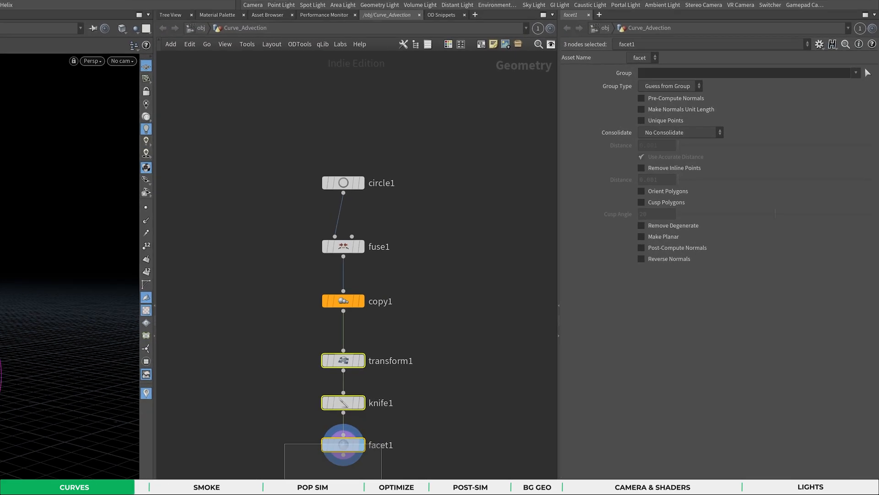
{"action": "left_click", "coordinate": [591, 141]}
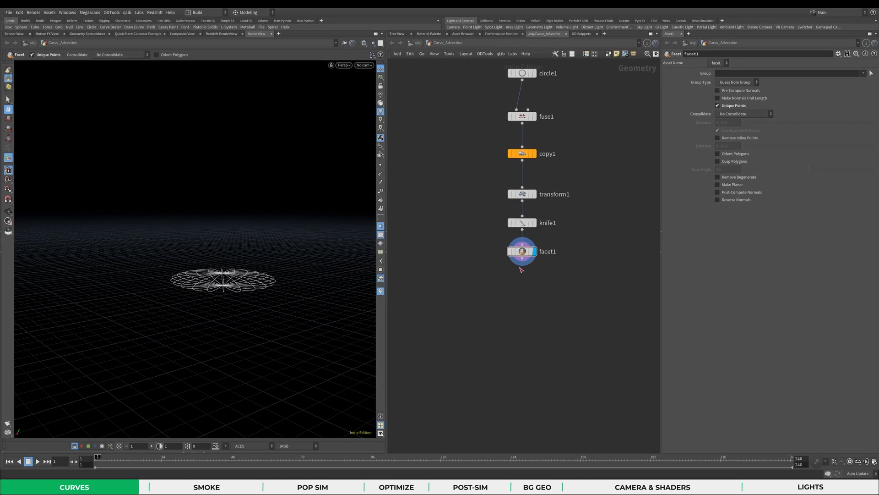
Check the separation of the cut curves with a temporary Exploded View node below the Facet node, and delete it.
{"action": "key", "text": "Tab"}
{"action": "type", "text": "expo"}
{"action": "key", "text": "BackSpace"}
{"action": "key", "text": "BackSpace"}
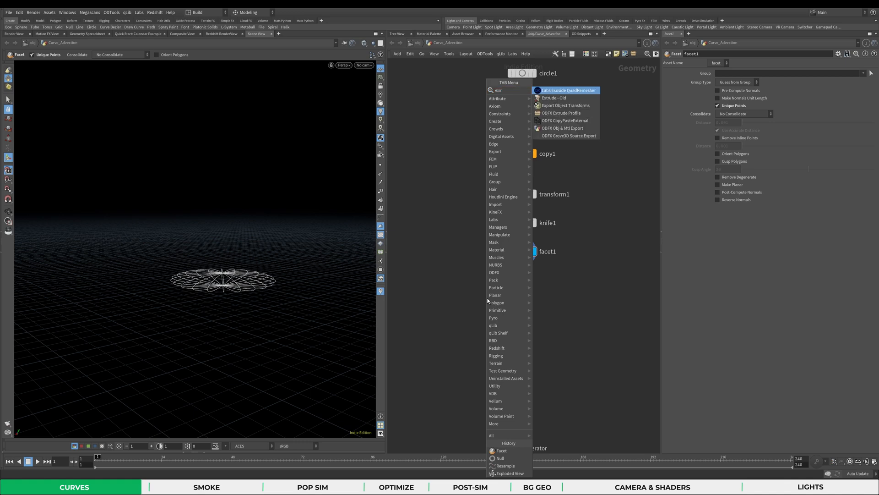
{"action": "key", "text": "Return"}
{"action": "left_click", "coordinate": [487, 298]}
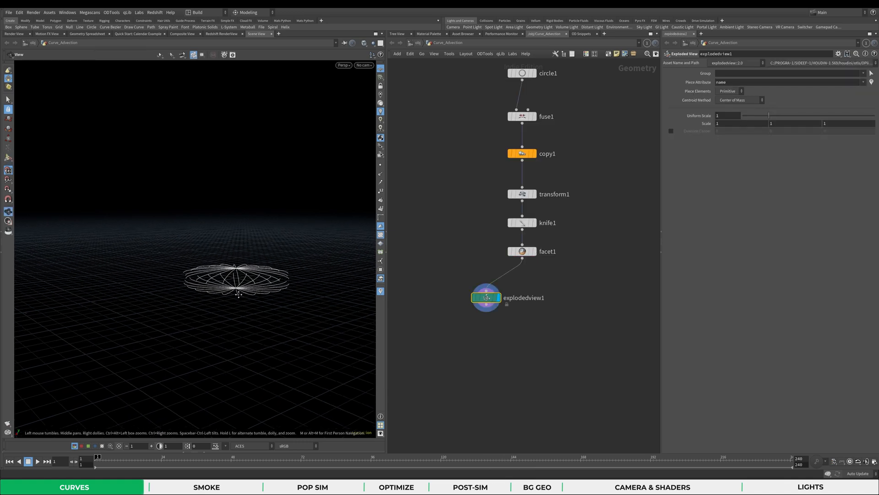
{"action": "key", "text": "Delete"}
Add a Null node below the Facet node and name it OUT_curves.
{"action": "left_click", "coordinate": [522, 259]}
{"action": "left_click", "coordinate": [524, 304]}
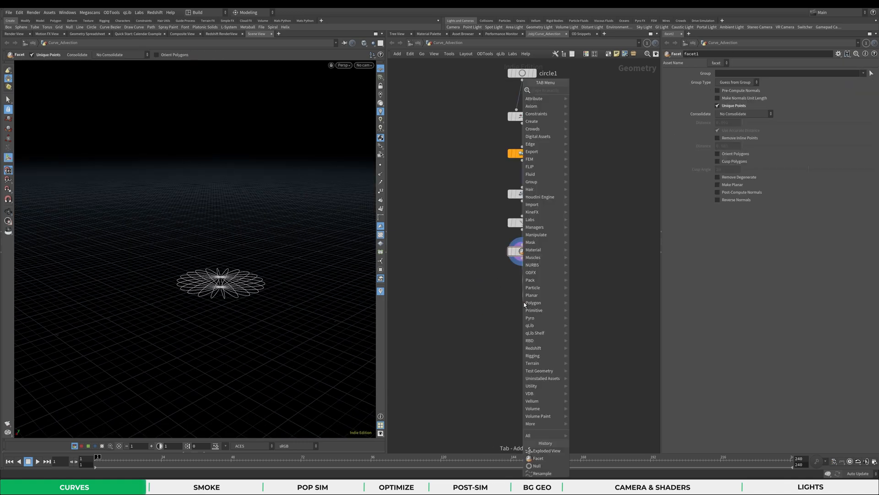
{"action": "type", "text": "null"}
{"action": "key", "text": "Return"}
{"action": "double_click", "coordinate": [557, 303]}
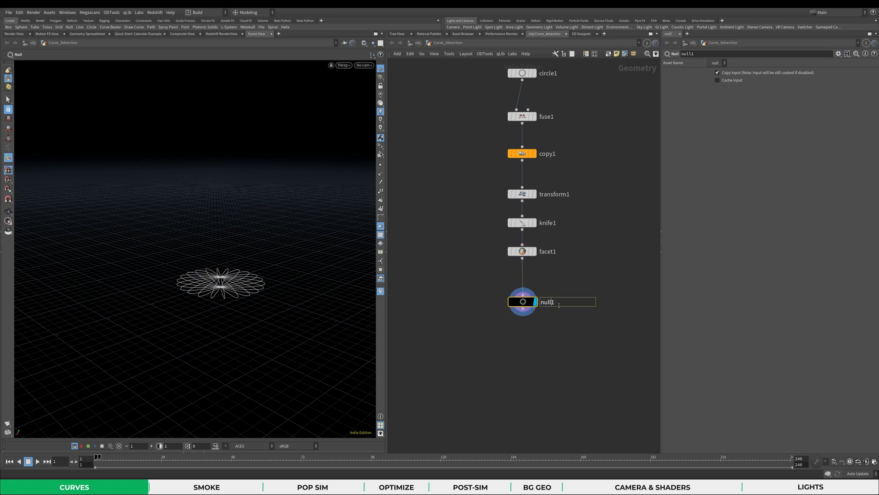
{"action": "type", "text": "OUT_curves"}
{"action": "key", "text": "Return"}
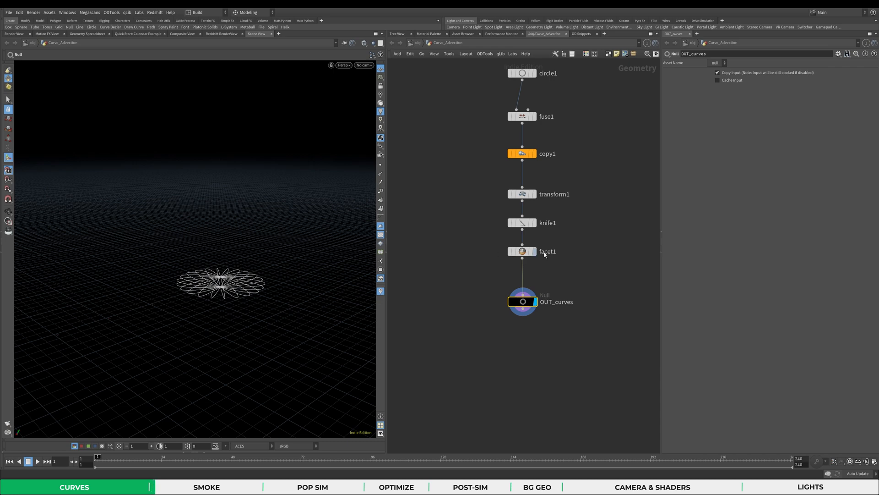
Add a Pyro Configure Billowy Smoke setup beside the curve chain.
{"action": "middle_click_drag", "start_coordinate": [589, 253], "coordinate": [543, 258]}
{"action": "scroll", "coordinate": [584, 253], "scroll_direction": "down", "scroll_amount": 3}
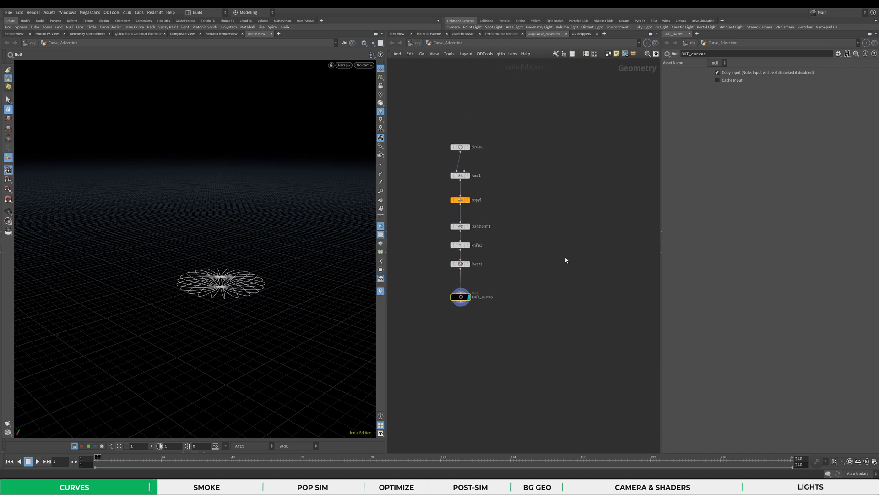
{"action": "key", "text": "Tab"}
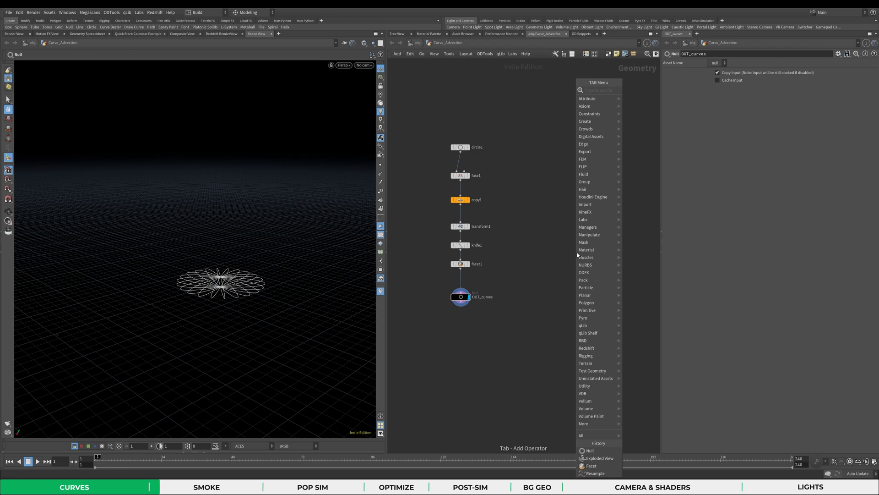
{"action": "type", "text": "pyro"}
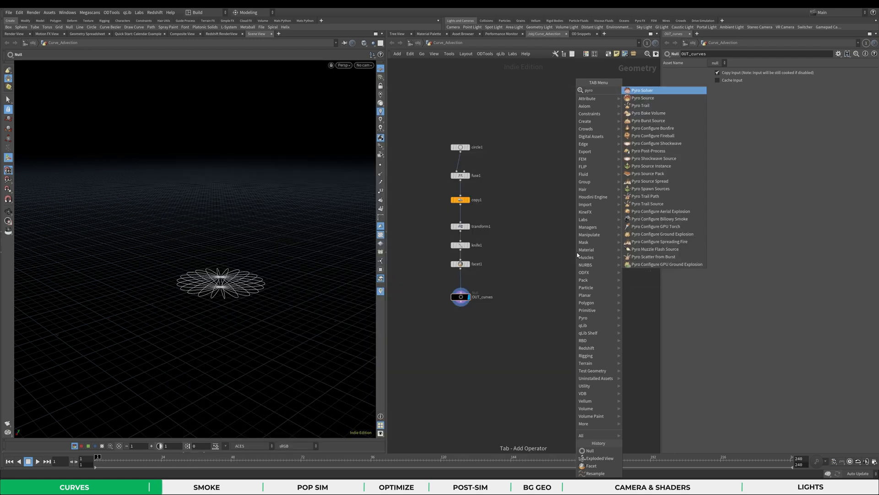
{"action": "type", "text": " smo"}
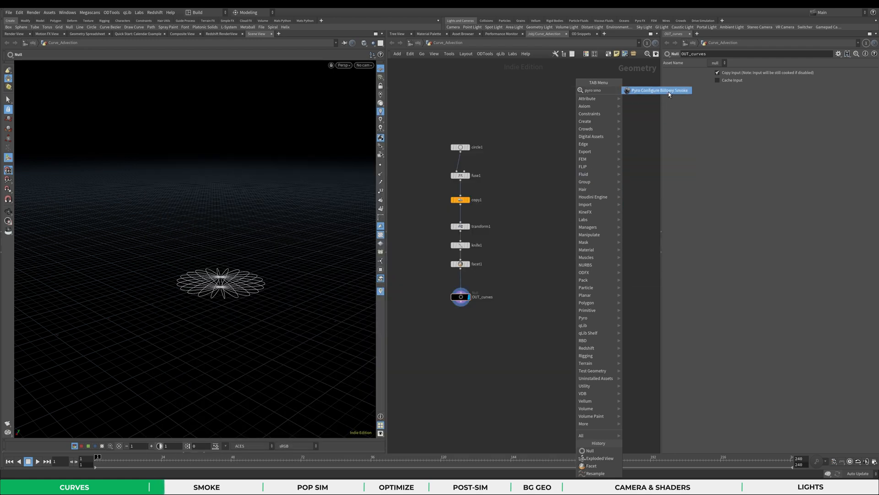
{"action": "left_click", "coordinate": [669, 95]}
{"action": "left_click", "coordinate": [565, 199]}
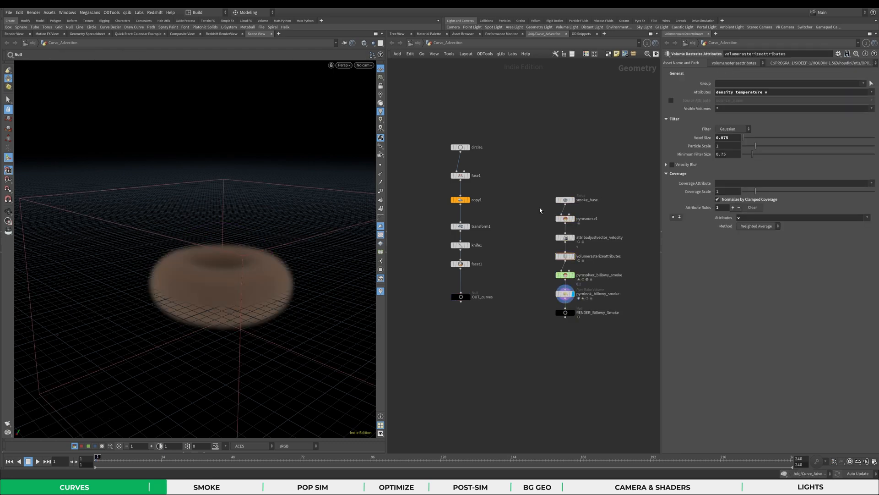
Replace the smoke_base node with a Sphere node as the source feeding pyrosource1.
{"action": "left_click", "coordinate": [565, 200]}
{"action": "key", "text": "Delete"}
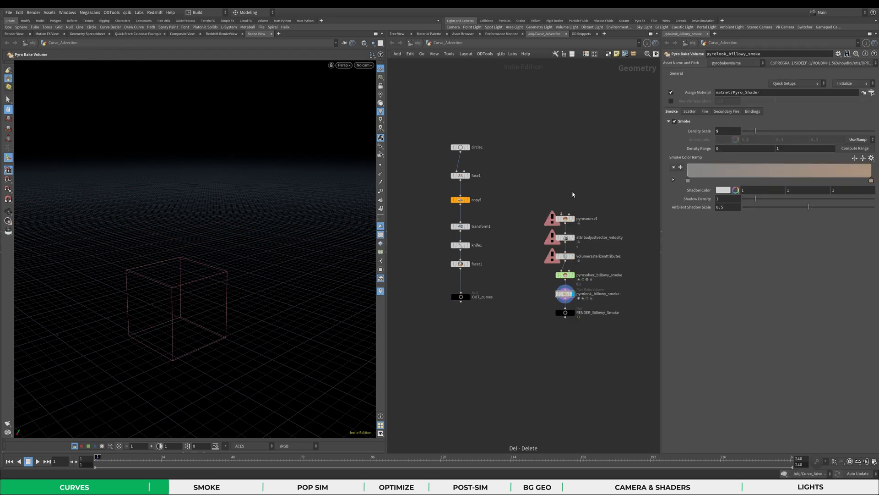
{"action": "key", "text": "Tab"}
{"action": "mouse_move", "coordinate": [604, 122]}
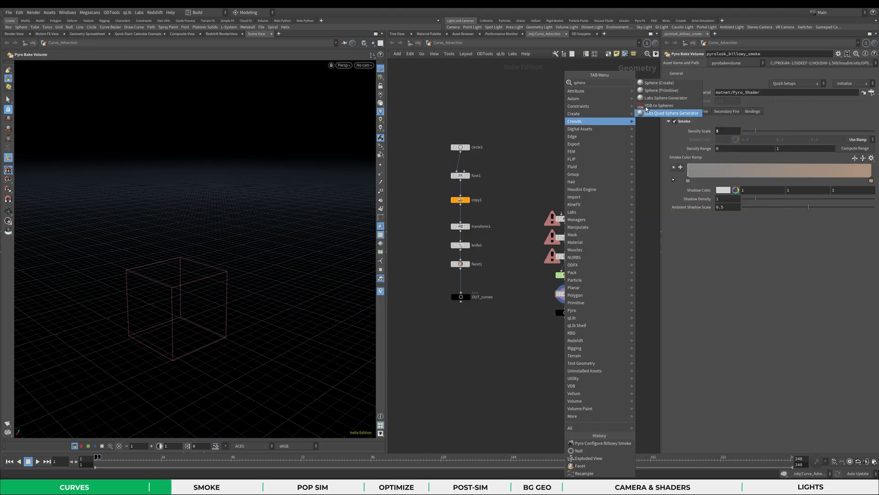
{"action": "left_click", "coordinate": [660, 112]}
{"action": "left_click", "coordinate": [567, 187]}
On attribadjustvector_velocity, disable Enable Pre-Process and set Amplitude to 3, Location Attribute to .5 and Element Size to 50.
{"action": "left_click", "coordinate": [565, 237]}
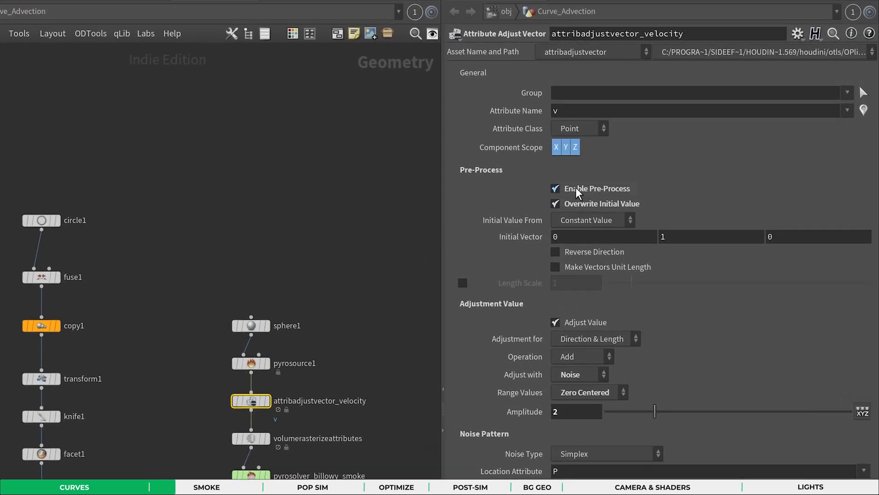
{"action": "left_click", "coordinate": [576, 187]}
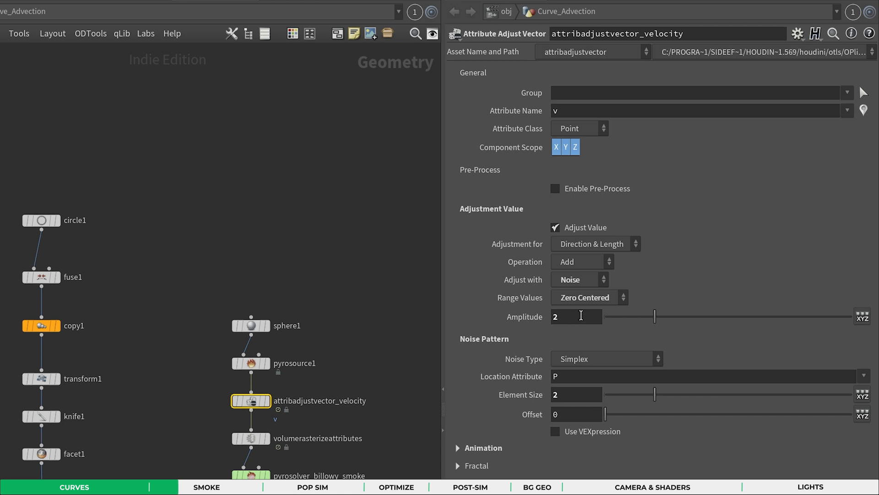
{"action": "double_click", "coordinate": [561, 322]}
{"action": "type", "text": "3"}
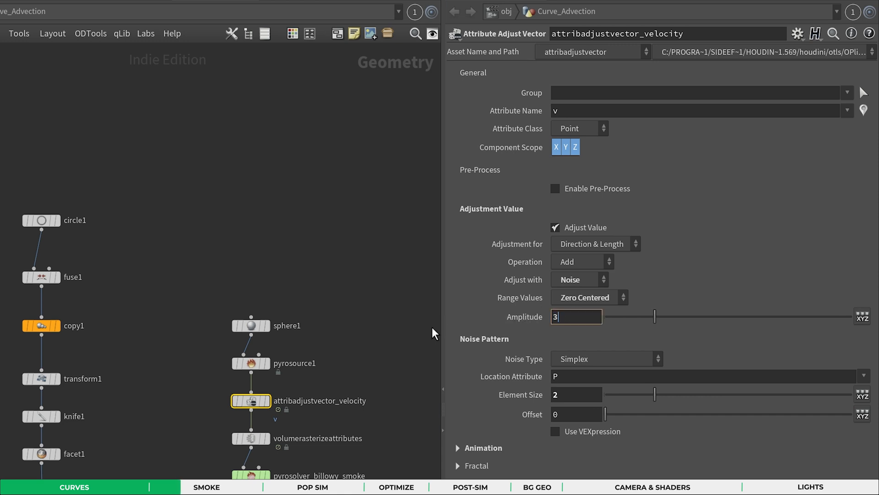
{"action": "key", "text": "Tab"}
{"action": "type", "text": ".5"}
{"action": "key", "text": "Tab"}
{"action": "key", "text": "Return"}
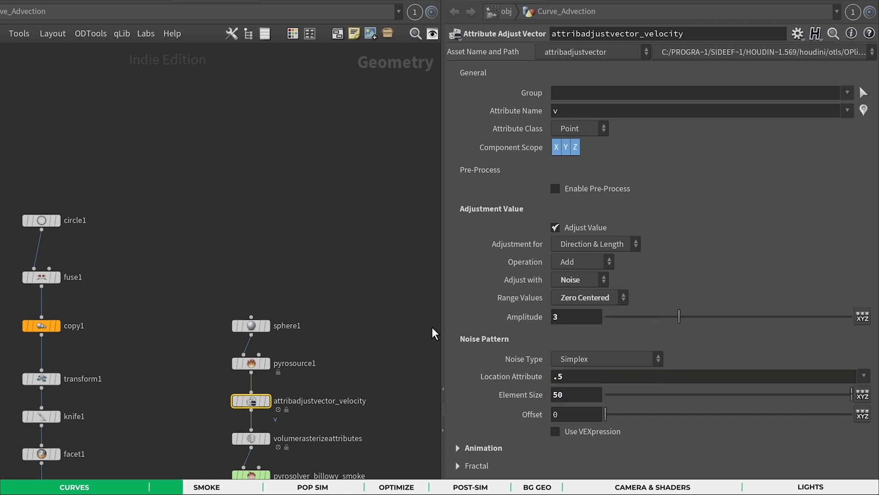
Move the whole smoke node chain so that its RENDER null lines up with OUT_curves, and clear the selection.
{"action": "left_click", "coordinate": [275, 490]}
{"action": "left_click_drag", "start_coordinate": [196, 313], "coordinate": [277, 494]}
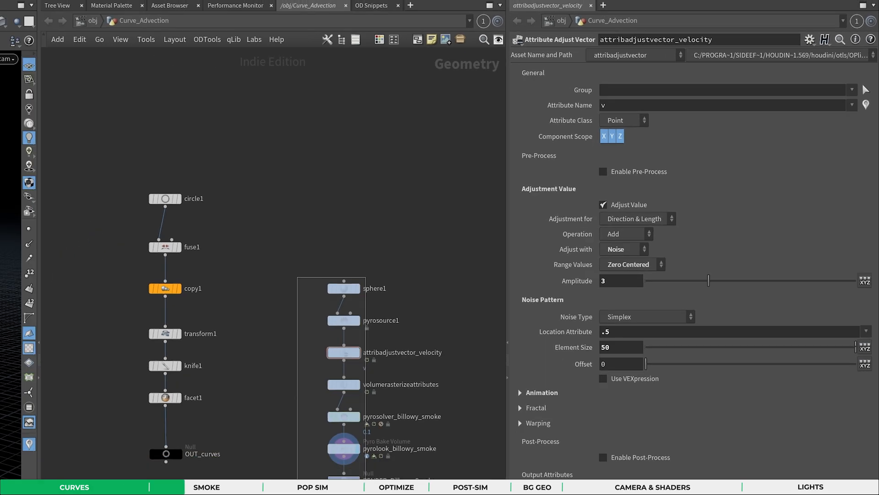
{"action": "left_click_drag", "start_coordinate": [365, 485], "coordinate": [347, 484]}
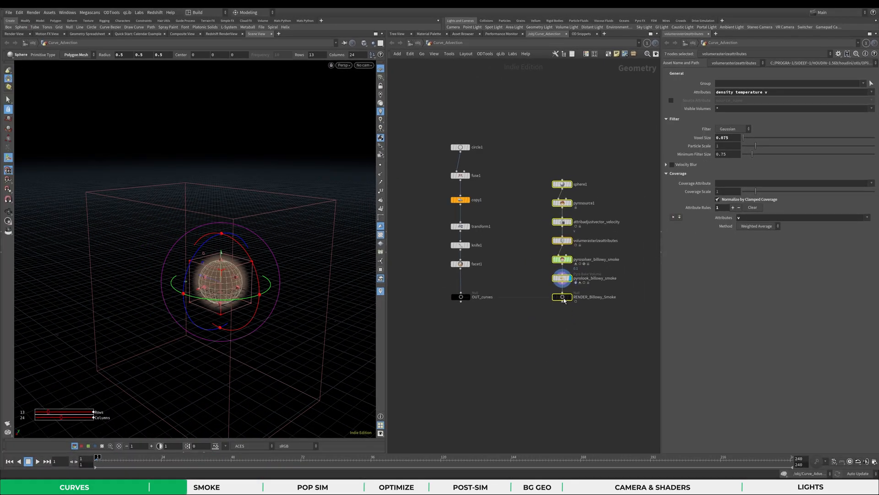
{"action": "left_click_drag", "start_coordinate": [563, 300], "coordinate": [564, 300]}
{"action": "left_click", "coordinate": [518, 290]}
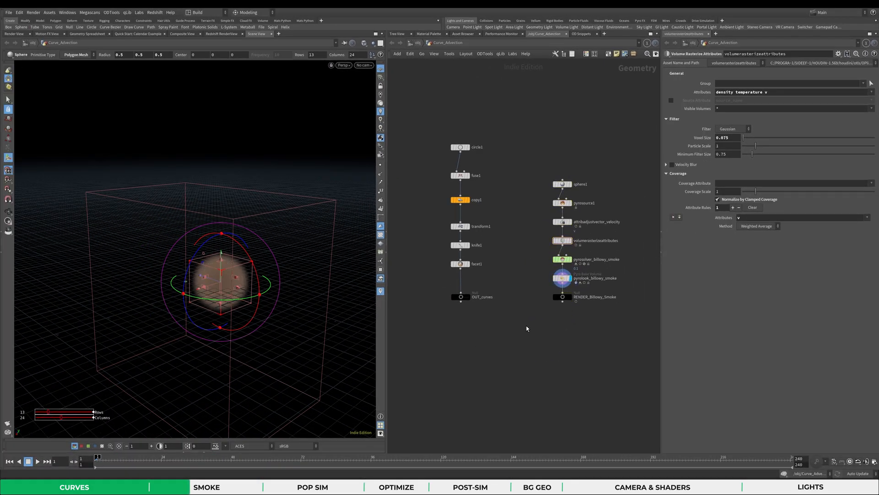
Play the smoke simulation and inspect the smoke's motion from another angle.
{"action": "key", "text": "Up"}
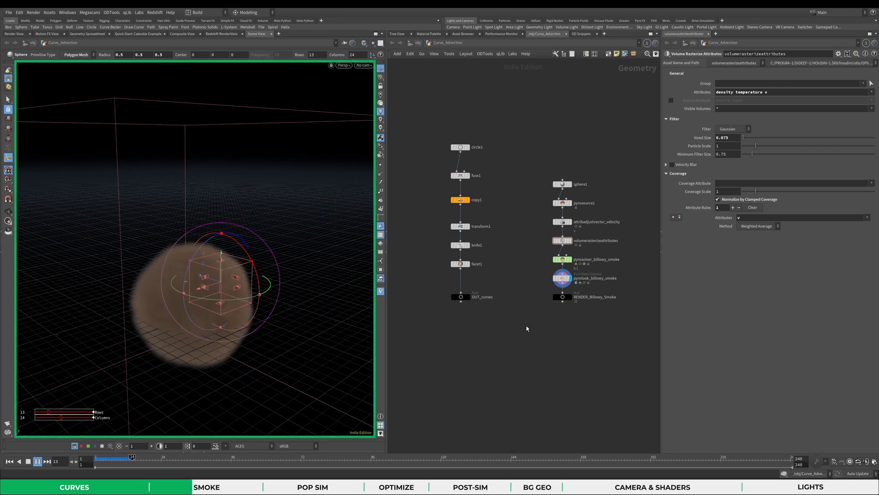
{"action": "key", "text": "Up"}
{"action": "left_click_drag", "start_coordinate": [108, 227], "coordinate": [229, 234], "text": "alt"}
{"action": "key", "text": "Up"}
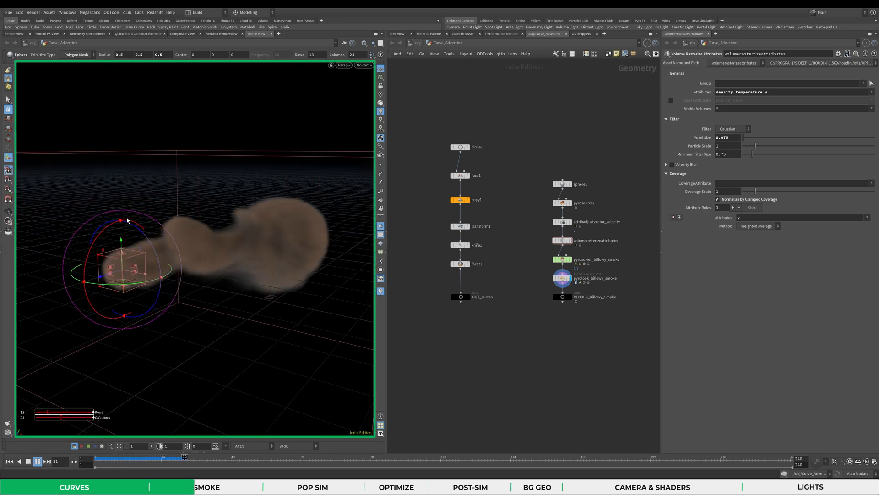
{"action": "key", "text": "Up"}
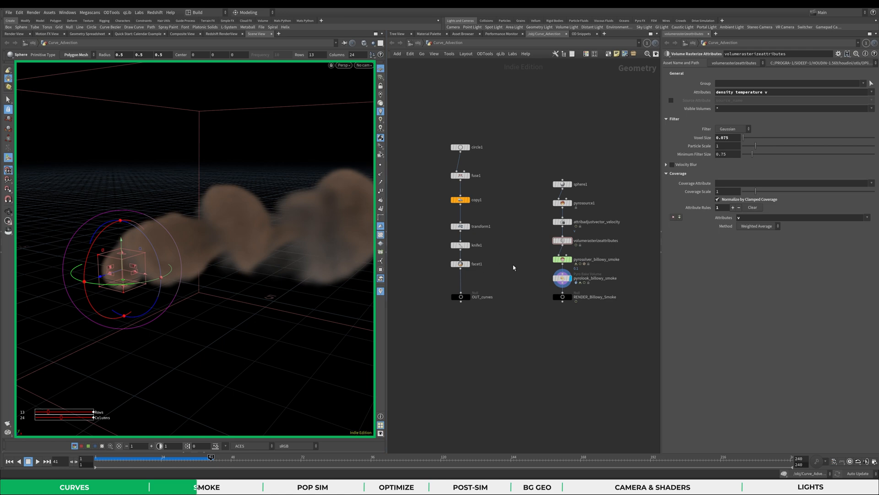
Disable Wind and Disturbance in the shape settings of the pyrosolver_billowy_smoke node.
{"action": "left_click", "coordinate": [562, 259]}
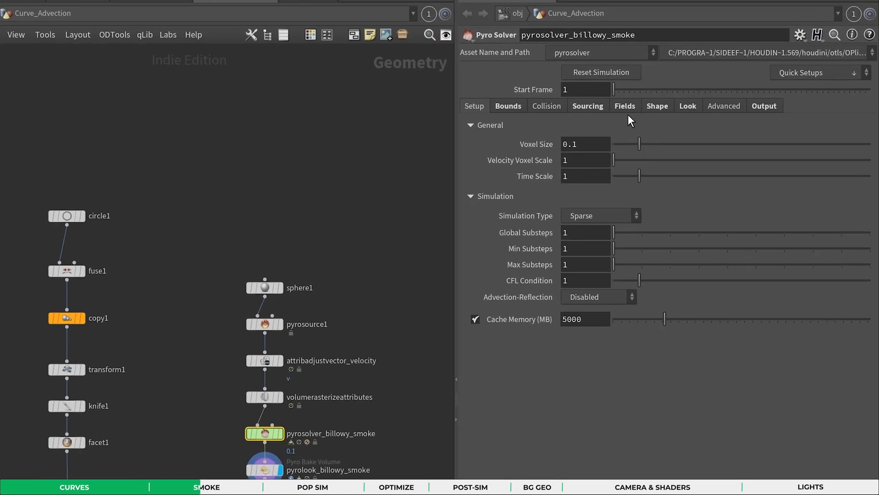
{"action": "left_click", "coordinate": [626, 111]}
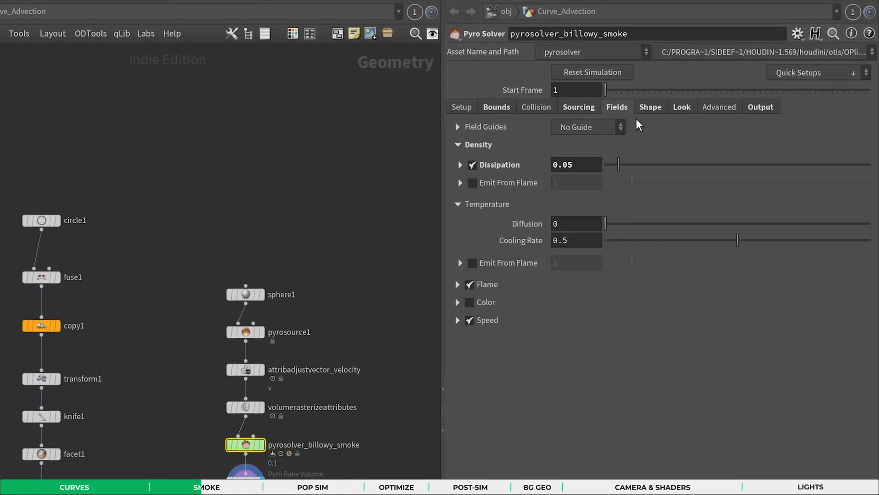
{"action": "left_click", "coordinate": [650, 107]}
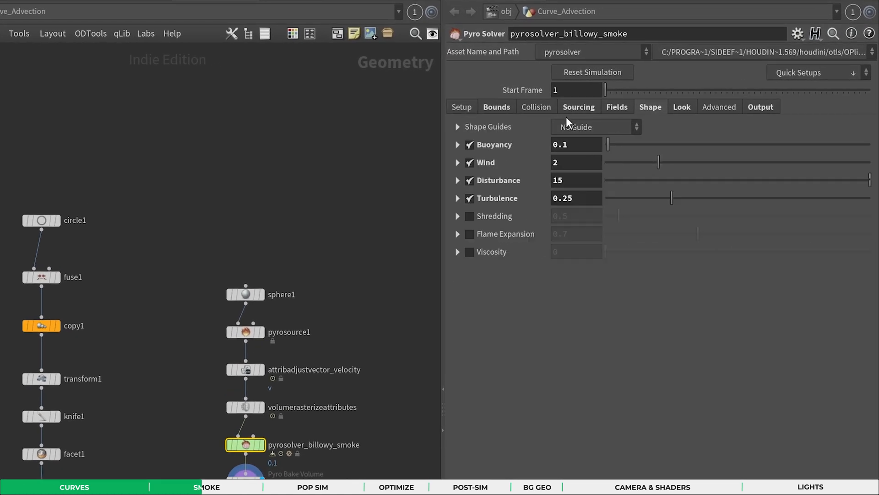
{"action": "left_click", "coordinate": [470, 163]}
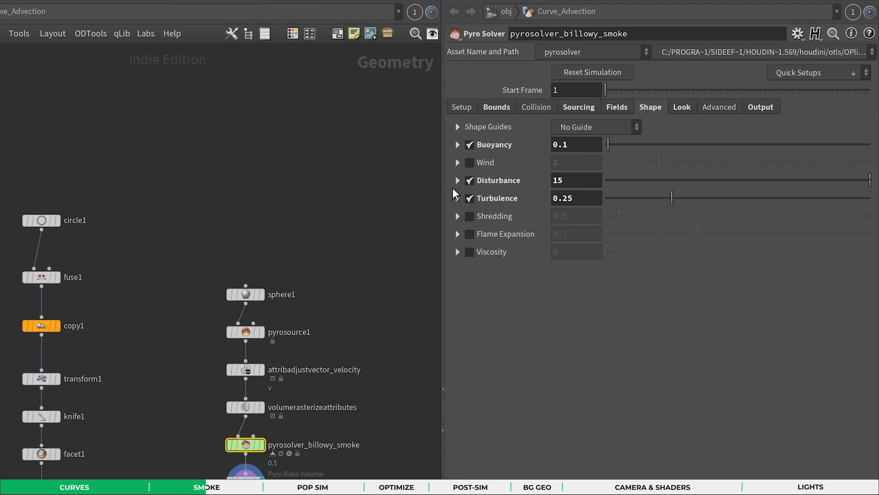
{"action": "left_click", "coordinate": [470, 180]}
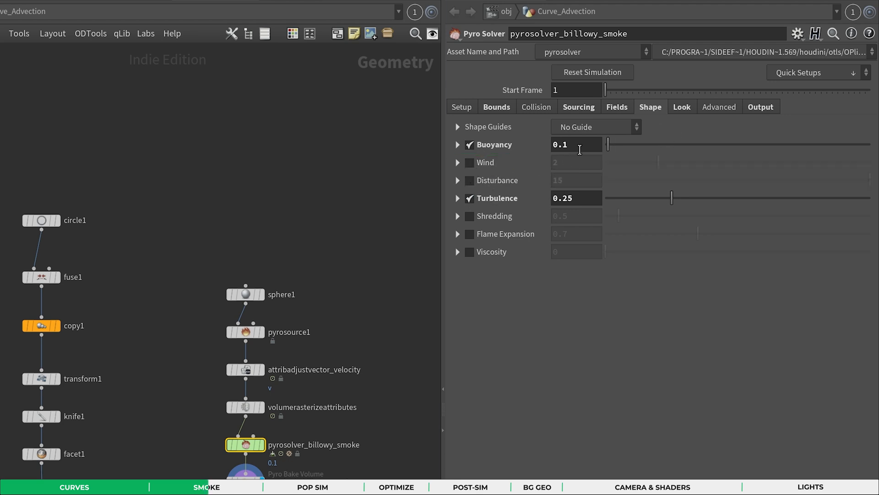
Set the pyro solver's Buoyancy to 0.01.
{"action": "left_click", "coordinate": [579, 148]}
{"action": "key", "text": "BackSpace"}
{"action": "type", "text": "0"}
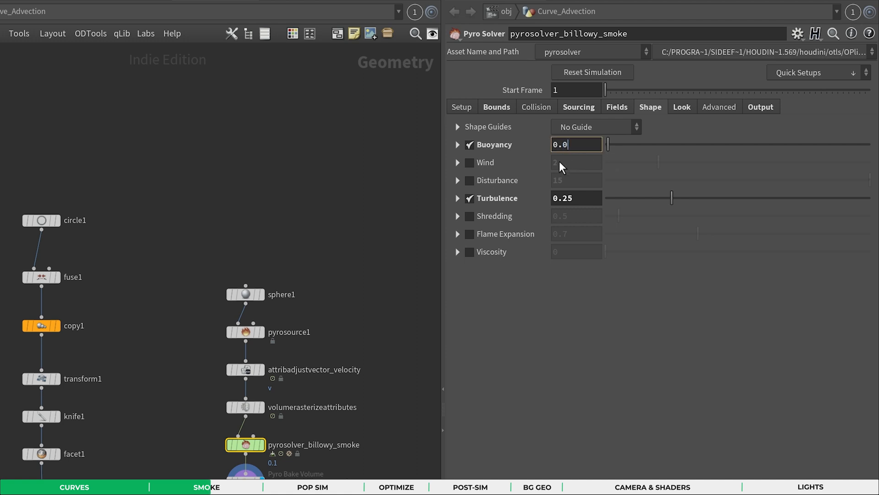
{"action": "type", "text": "1"}
{"action": "key", "text": "Return"}
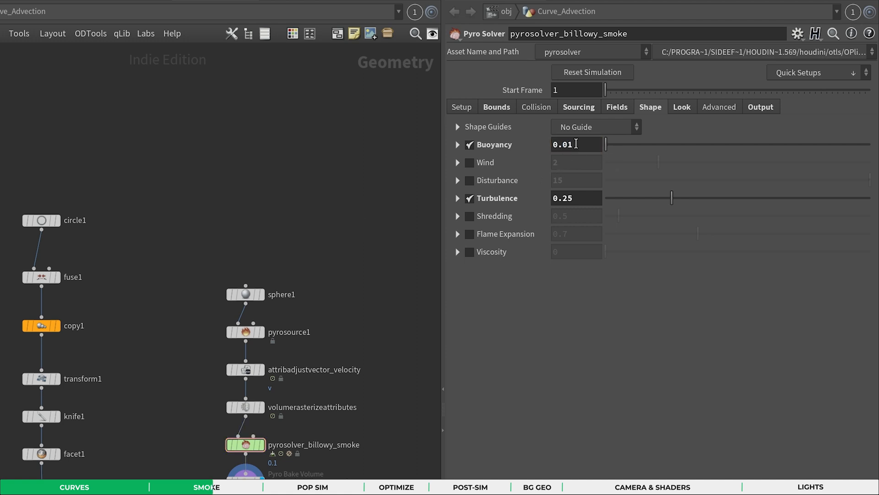
Enable Limit Source Range on the pyro solver with the frame range ending at 24, disable Cycle Length, and preview the simulation.
{"action": "left_click", "coordinate": [584, 109]}
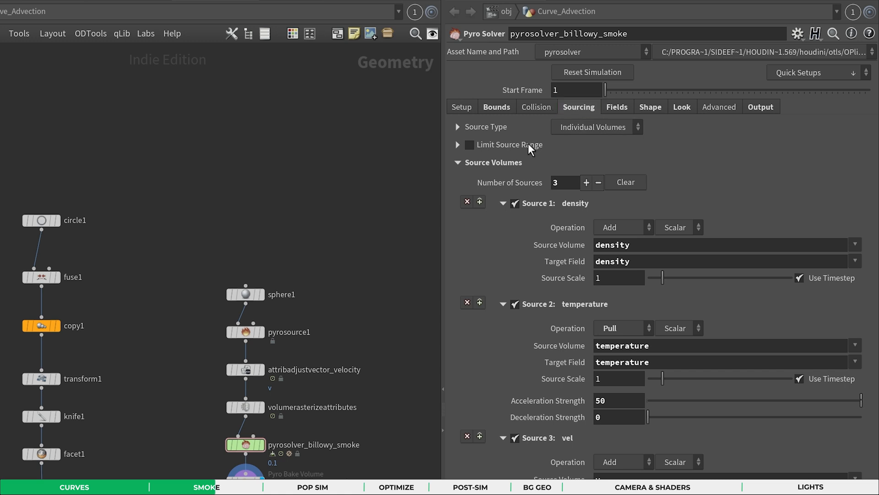
{"action": "left_click", "coordinate": [471, 144]}
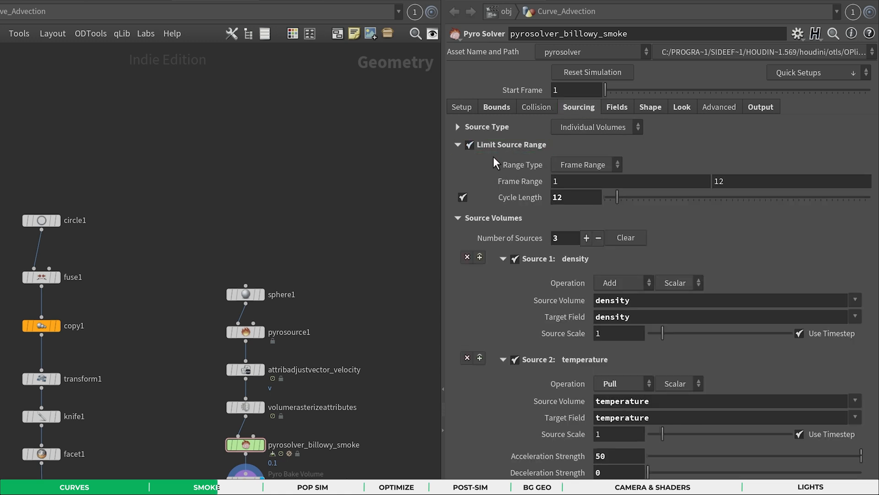
{"action": "double_click", "coordinate": [721, 181]}
{"action": "type", "text": "24"}
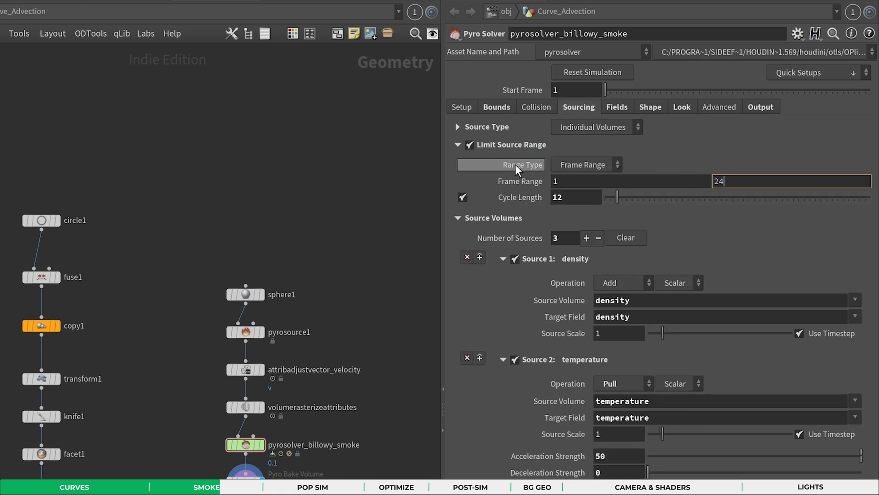
{"action": "key", "text": "Return"}
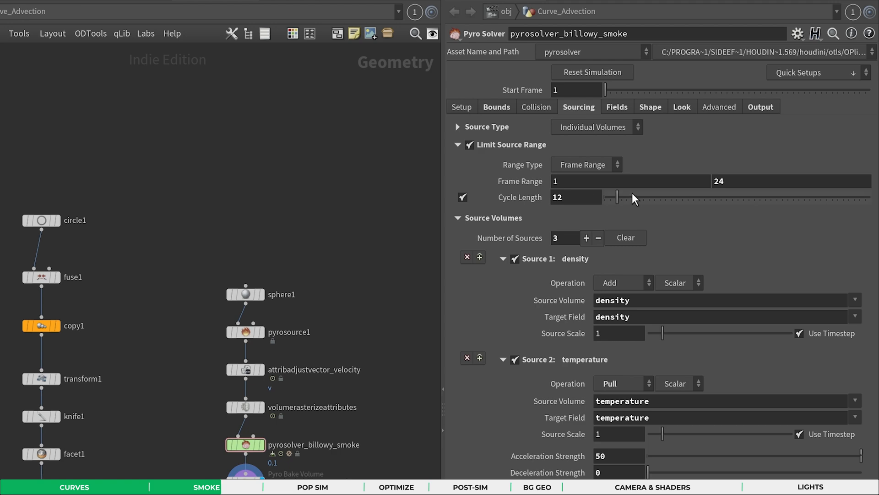
{"action": "left_click", "coordinate": [463, 197]}
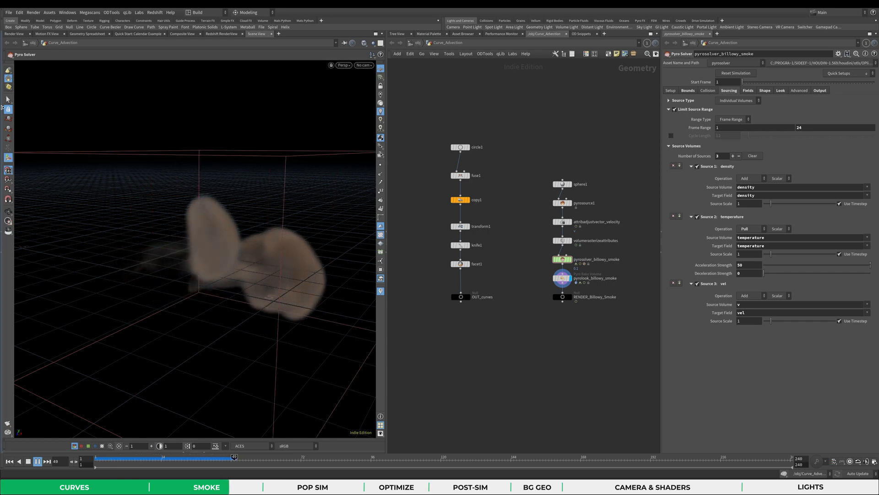
{"action": "key", "text": "Up"}
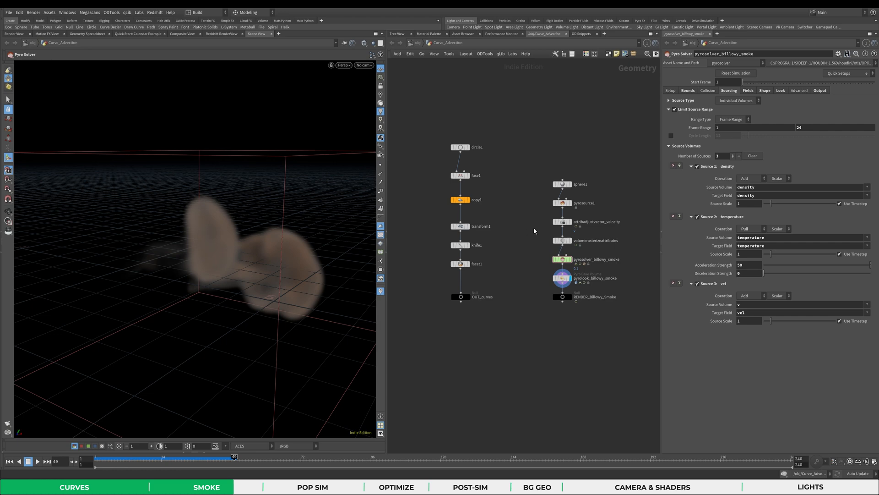
On attribadjustvector_velocity, set Location Attribute to P, Element Size to .5 and Offset to 50, and replay the smoke from another angle.
{"action": "left_click", "coordinate": [562, 222]}
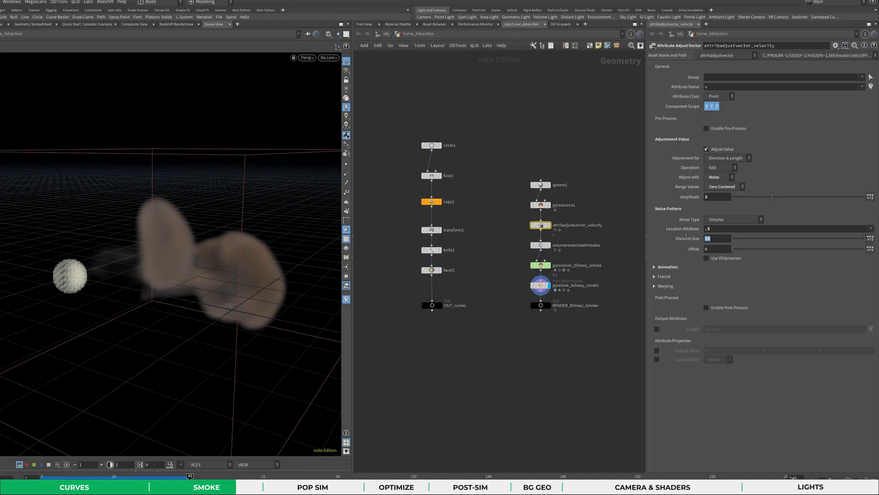
{"action": "key", "text": "Tab"}
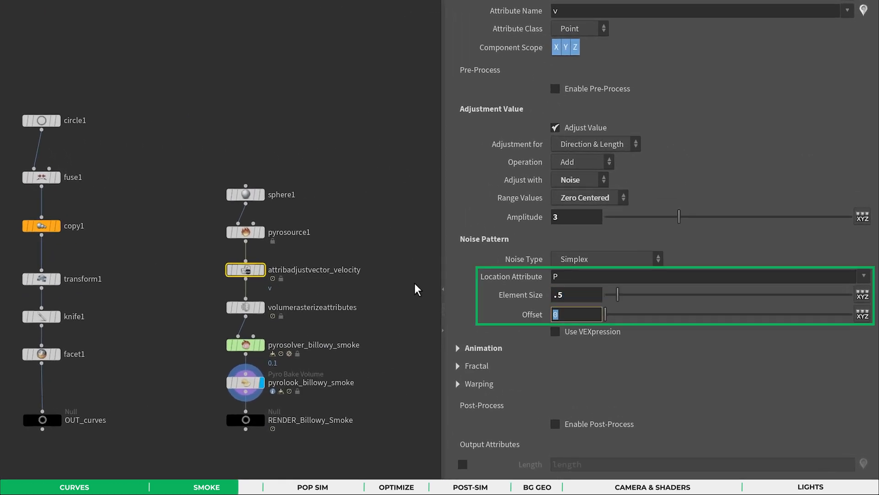
{"action": "type", "text": "50"}
{"action": "key", "text": "Return"}
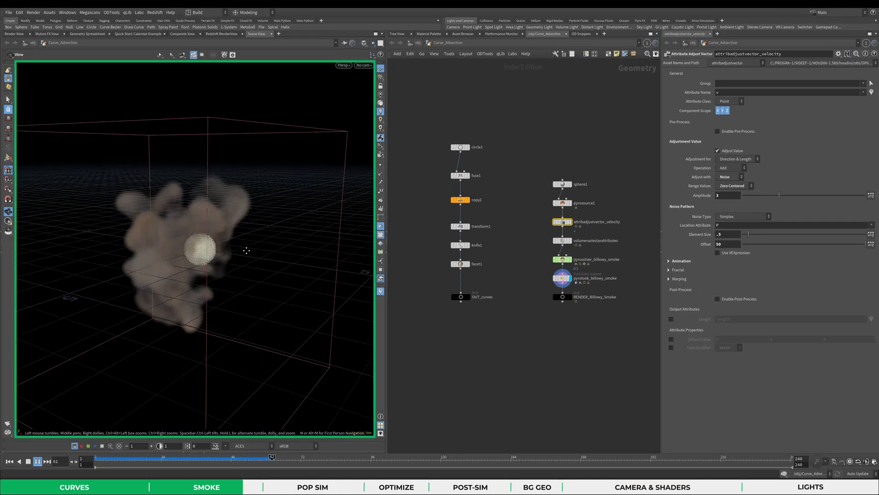
{"action": "left_click_drag", "start_coordinate": [245, 249], "coordinate": [216, 244], "text": "alt"}
{"action": "key", "text": "ctrl+Up"}
{"action": "key", "text": "Up"}
{"action": "key", "text": "Up"}
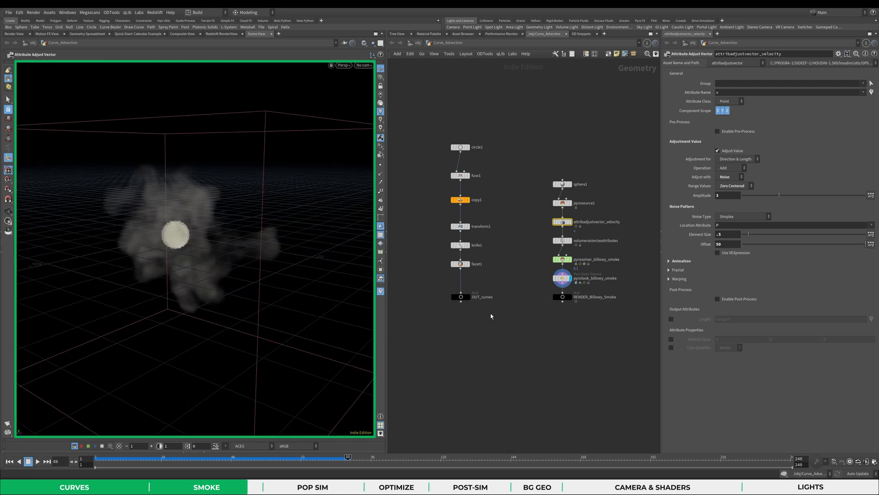
Display the RENDER_Billowy_Smoke null and delete the pyrolook_billowy_smoke node above it.
{"action": "left_click", "coordinate": [562, 297]}
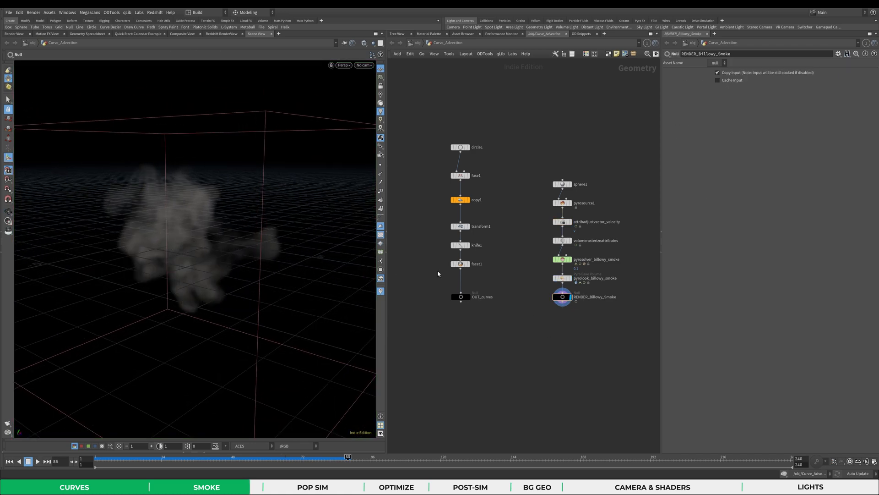
{"action": "left_click", "coordinate": [561, 278]}
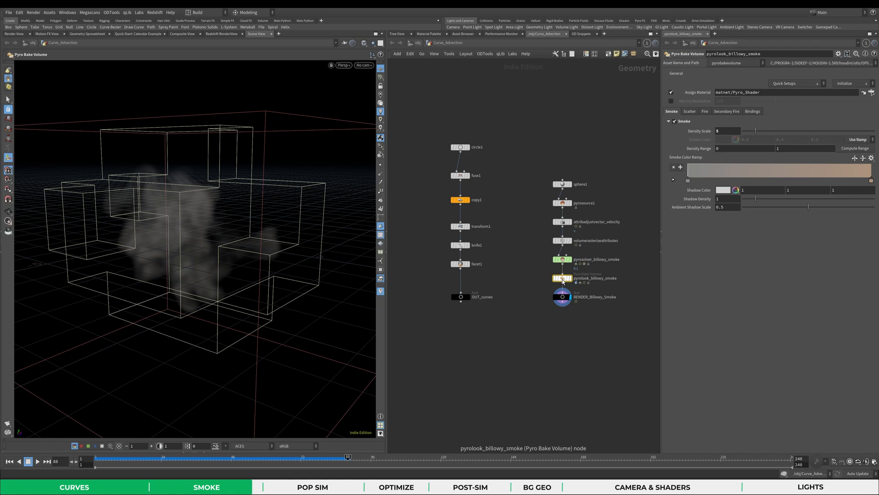
{"action": "key", "text": "Delete"}
In the pyro solver's output settings, disable export of the temperature, flame and Cd fields and enable Convert to VDB.
{"action": "left_click", "coordinate": [820, 90]}
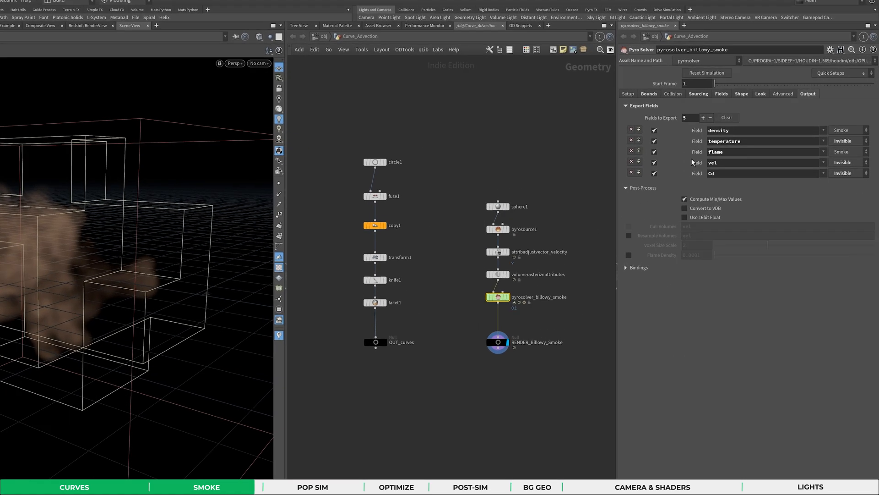
{"action": "left_click", "coordinate": [692, 129]}
{"action": "left_click", "coordinate": [692, 138]}
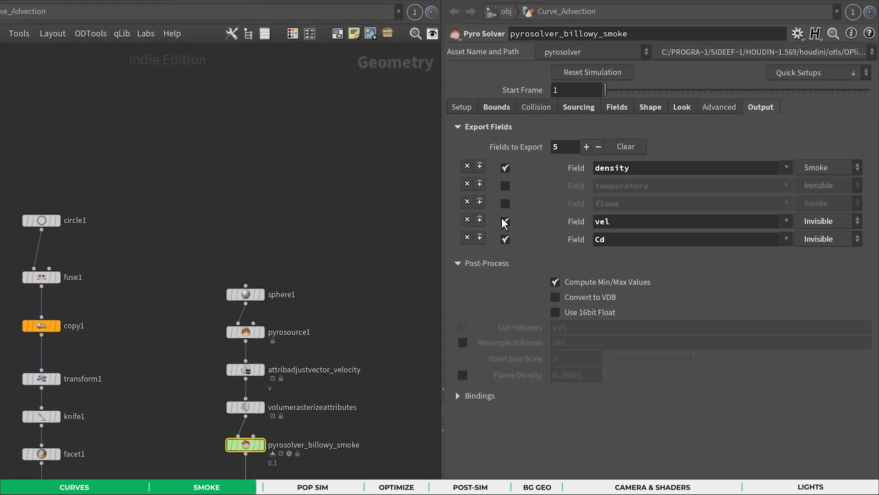
{"action": "left_click", "coordinate": [505, 239]}
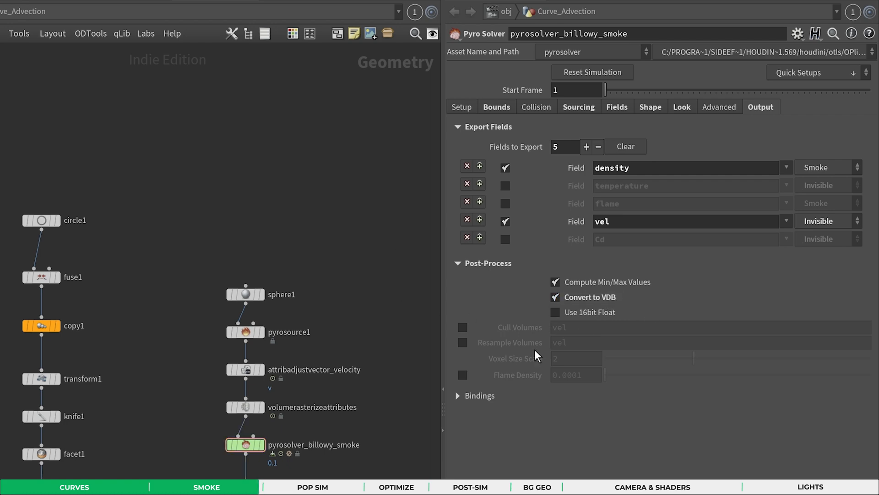
Display OUT_curves and add a POP Network node fed by its output.
{"action": "middle_click_drag", "start_coordinate": [183, 229], "coordinate": [218, 187]}
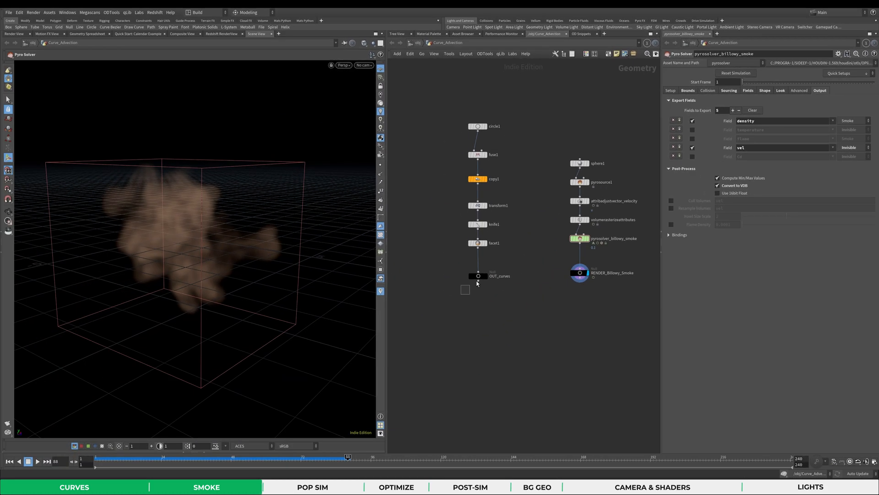
{"action": "left_click", "coordinate": [93, 476]}
{"action": "left_click", "coordinate": [478, 282]}
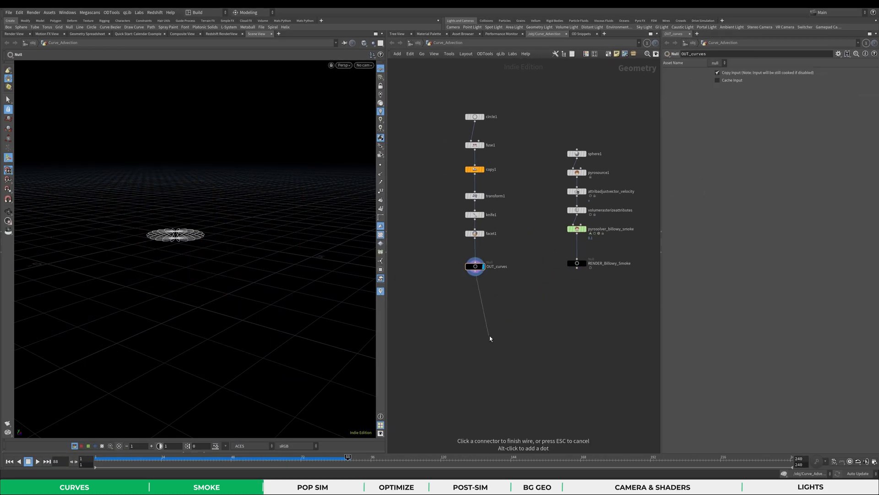
{"action": "key", "text": "Tab"}
{"action": "type", "text": "pop"}
{"action": "key", "text": "Return"}
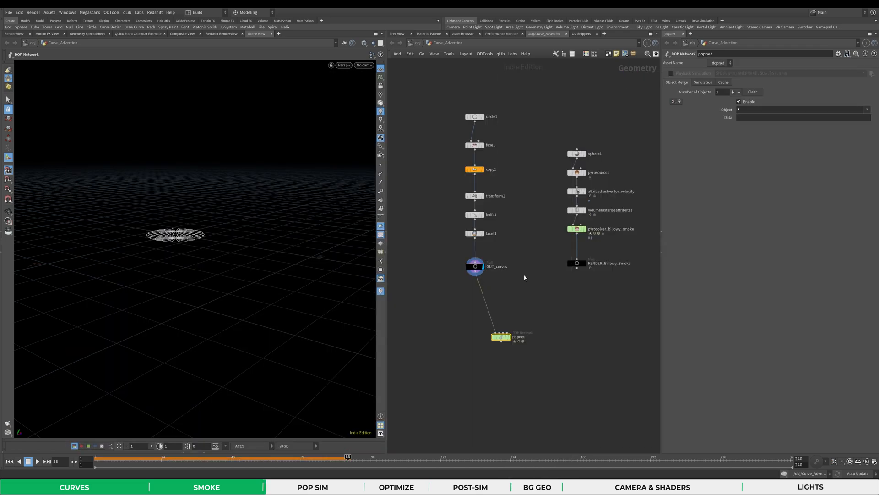
Wire RENDER_Billowy_Smoke into popnet's second input, place popnet beneath OUT_curves and display it.
{"action": "left_click", "coordinate": [507, 321]}
{"action": "left_click", "coordinate": [507, 319]}
{"action": "left_click", "coordinate": [577, 268]}
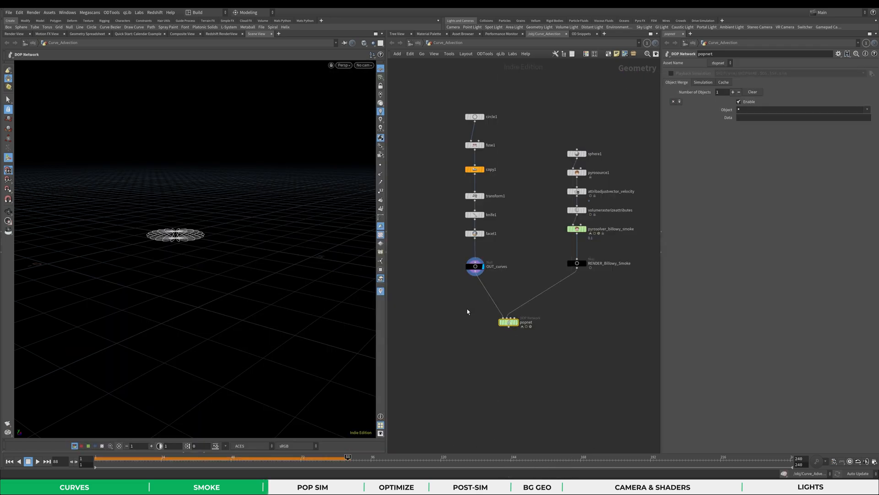
{"action": "left_click_drag", "start_coordinate": [509, 323], "coordinate": [476, 318]}
{"action": "key", "text": "r"}
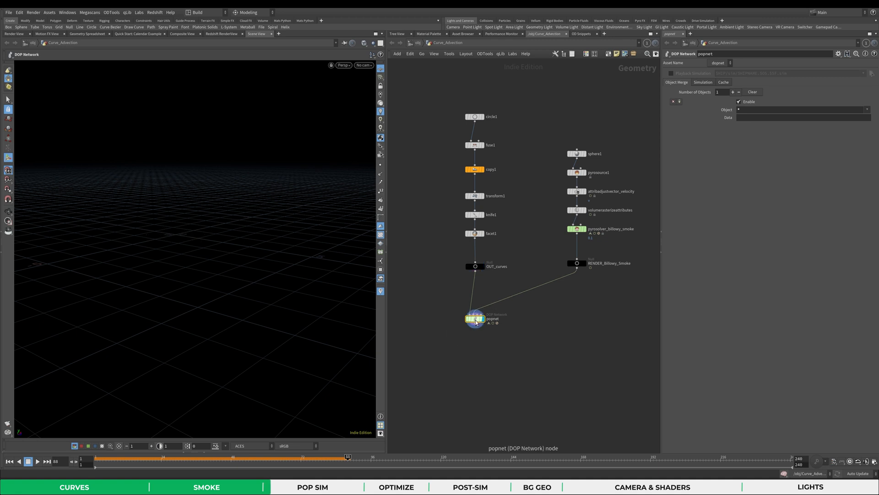
Inside popnet, move source_first_input higher above the merge node and set its Emission Type to All Geometry.
{"action": "double_click", "coordinate": [475, 319]}
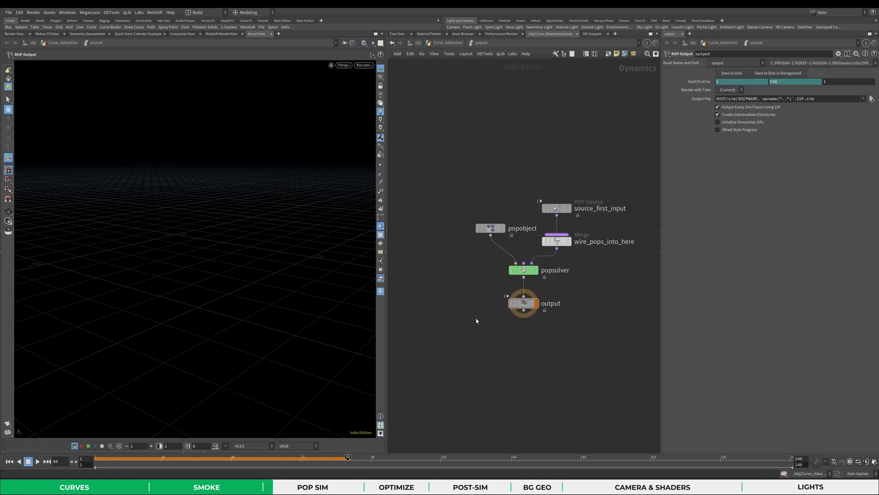
{"action": "left_click_drag", "start_coordinate": [529, 198], "coordinate": [586, 230]}
{"action": "left_click", "coordinate": [546, 213]}
{"action": "middle_click_drag", "start_coordinate": [545, 213], "coordinate": [501, 232]}
{"action": "left_click_drag", "start_coordinate": [539, 213], "coordinate": [537, 168]}
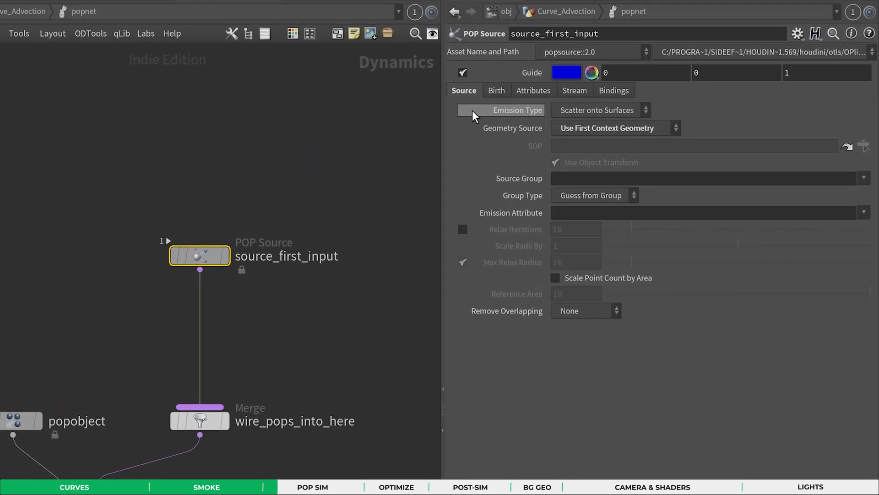
{"action": "left_click", "coordinate": [631, 108]}
{"action": "left_click", "coordinate": [627, 133]}
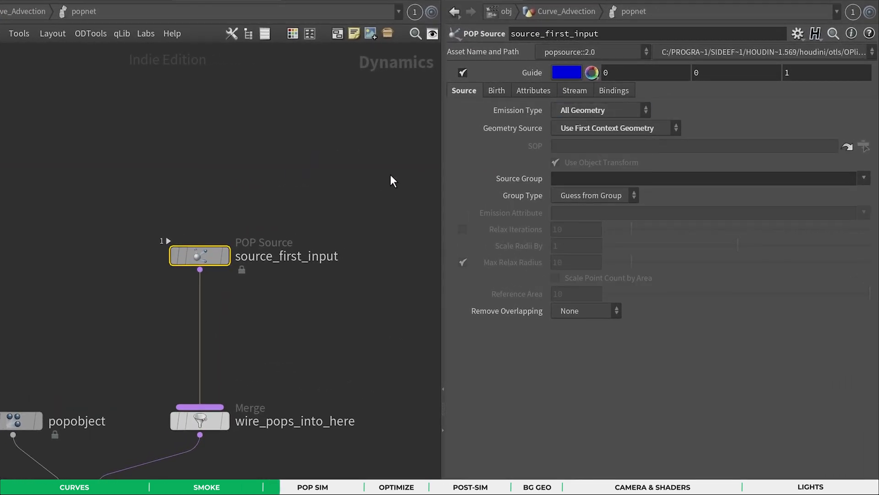
Set the Impulse Activation of source_first_input to the expression $FF<4.
{"action": "left_click", "coordinate": [534, 91]}
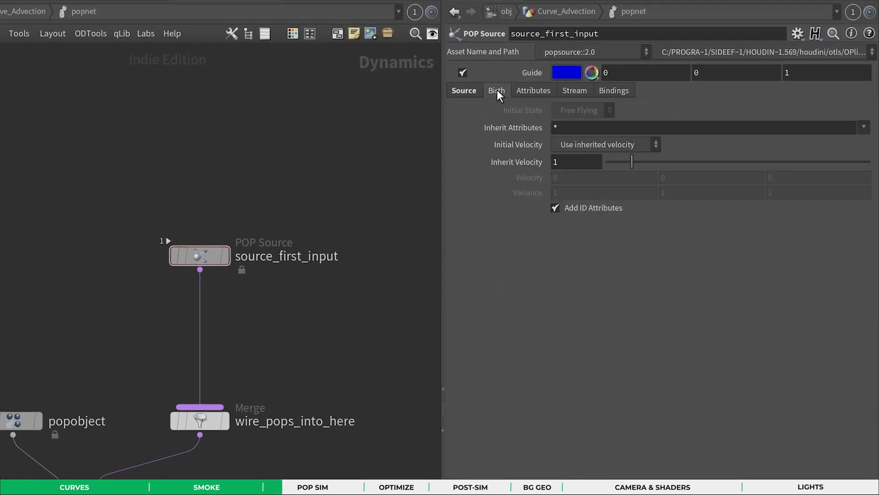
{"action": "left_click", "coordinate": [496, 90]}
{"action": "type", "text": "$FF"}
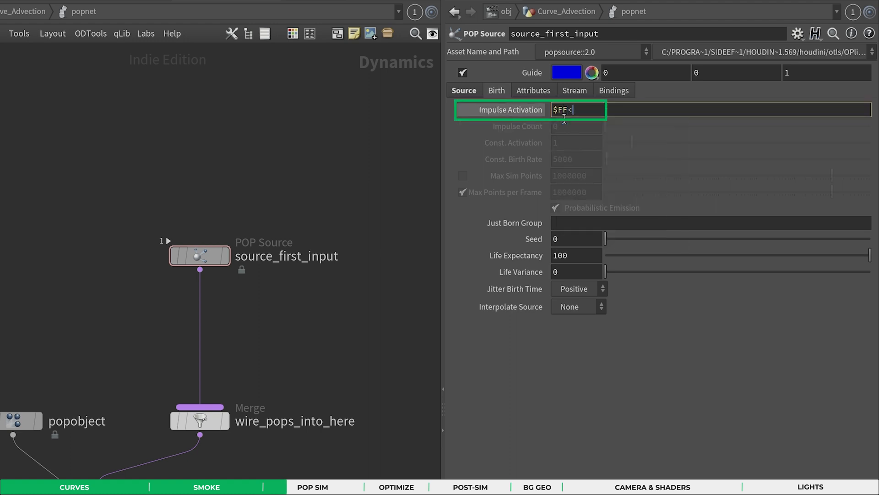
{"action": "type", "text": "<4"}
{"action": "key", "text": "Return"}
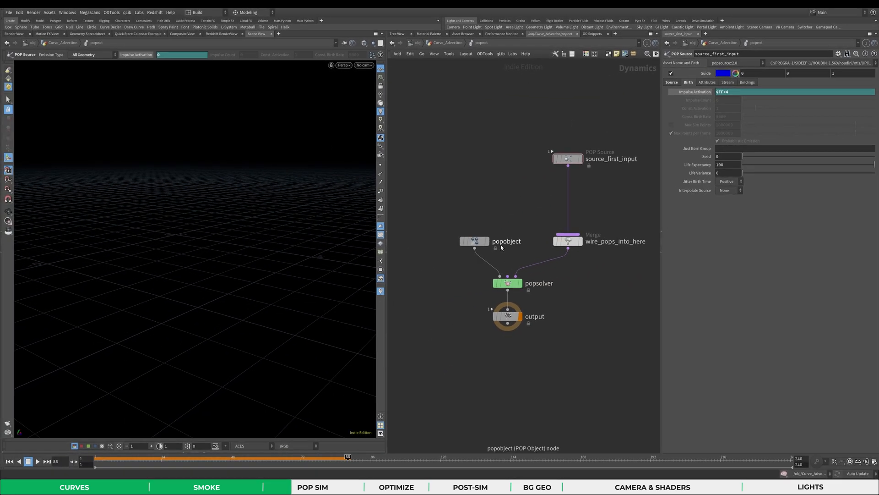
Move popobject aside and wire a new POP Advect by Volumes node into popsolver's middle input.
{"action": "left_click_drag", "start_coordinate": [489, 246], "coordinate": [464, 247]}
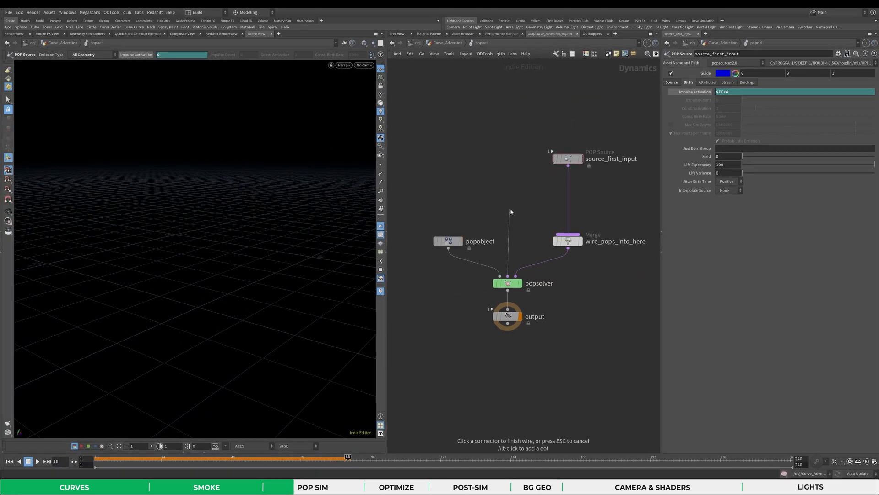
{"action": "key", "text": "Tab"}
{"action": "type", "text": "advect"}
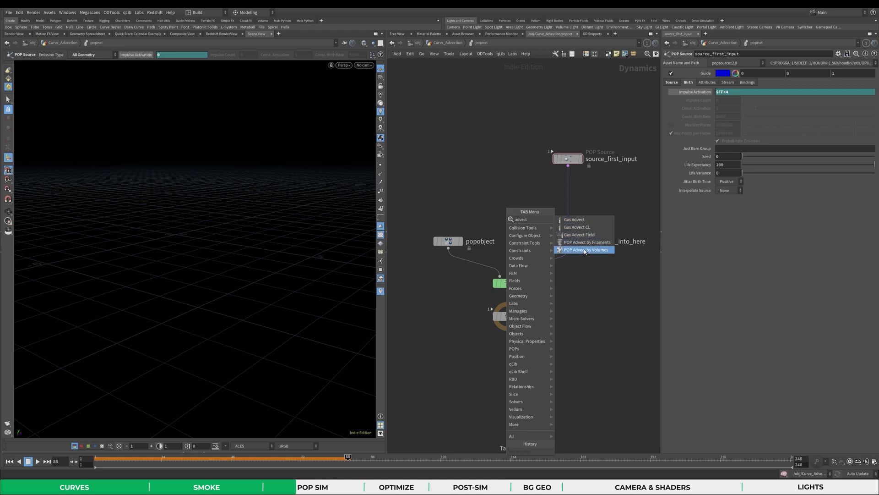
{"action": "left_click", "coordinate": [586, 250]}
Set popadvectbyvolumes1's Velocity Source to Second Context Geometry, Advection Type to Update Velocity and Advection Method to Trace Midpoint, and play the simulation.
{"action": "left_click", "coordinate": [741, 99]}
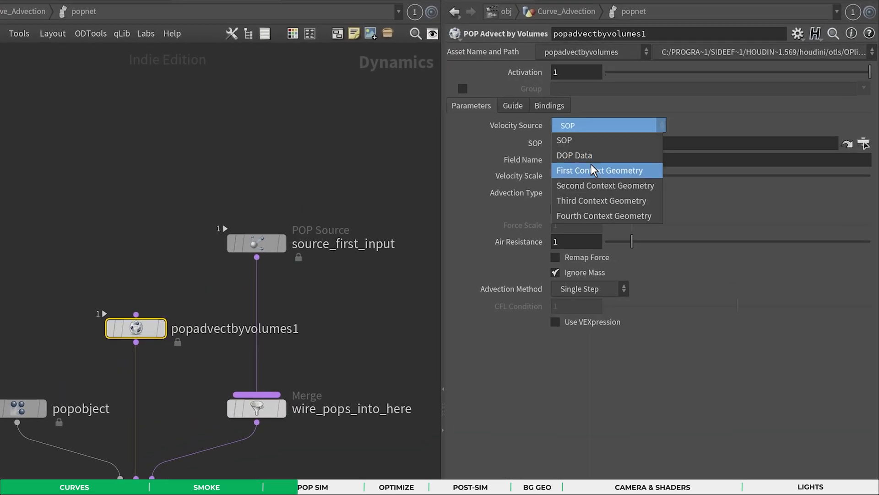
{"action": "left_click", "coordinate": [596, 185]}
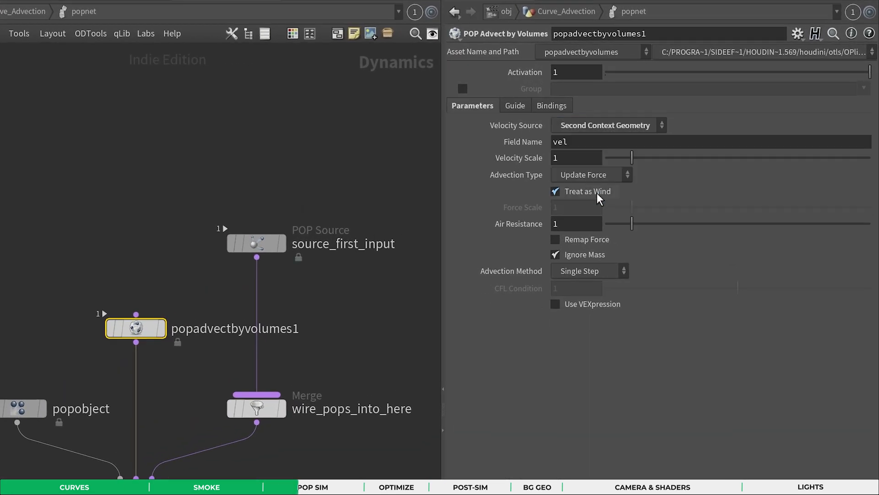
{"action": "left_click", "coordinate": [610, 175]}
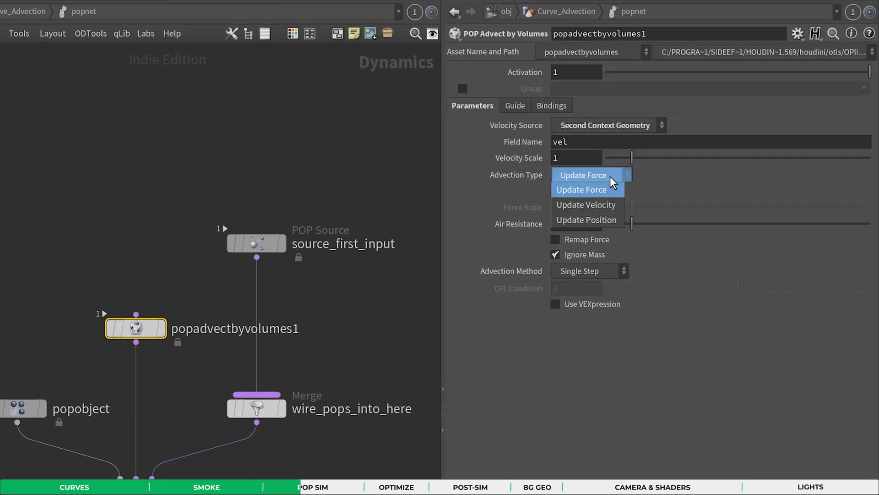
{"action": "left_click", "coordinate": [602, 205]}
{"action": "left_click", "coordinate": [584, 207]}
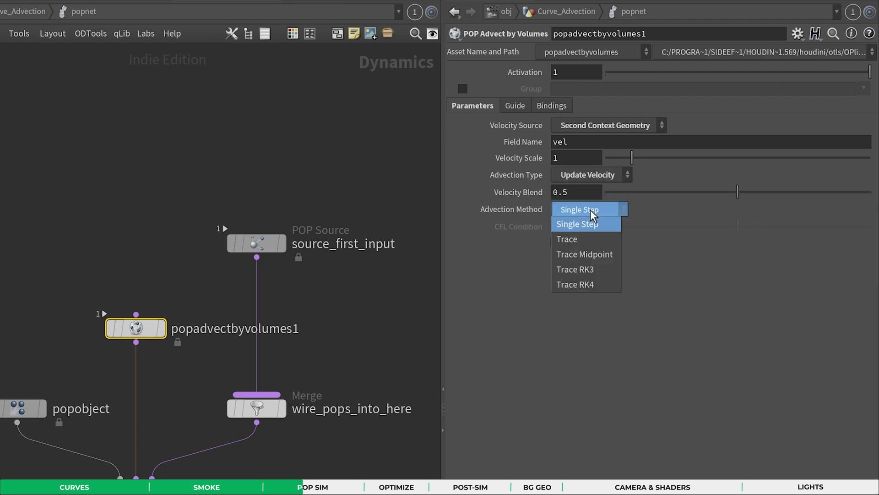
{"action": "left_click", "coordinate": [593, 248]}
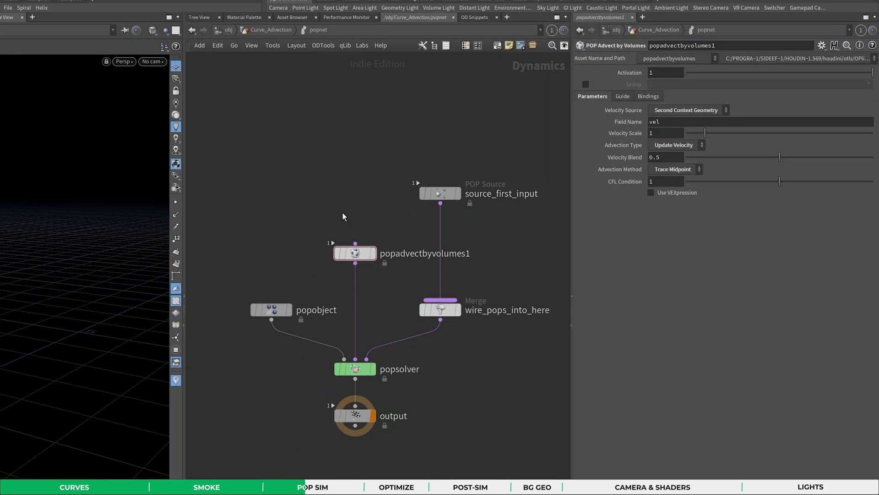
{"action": "key", "text": "Up"}
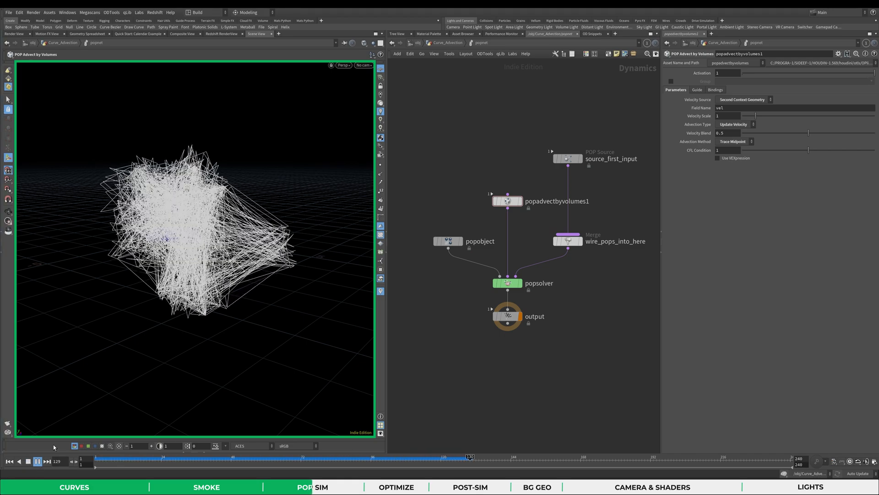
{"action": "key", "text": "Up"}
Move source_first_input and the merge node away from popsolver and insert a SOP Solver between them.
{"action": "middle_click_drag", "start_coordinate": [540, 169], "coordinate": [496, 166]}
{"action": "left_click_drag", "start_coordinate": [499, 136], "coordinate": [592, 197]}
{"action": "middle_click_drag", "start_coordinate": [557, 171], "coordinate": [546, 183]}
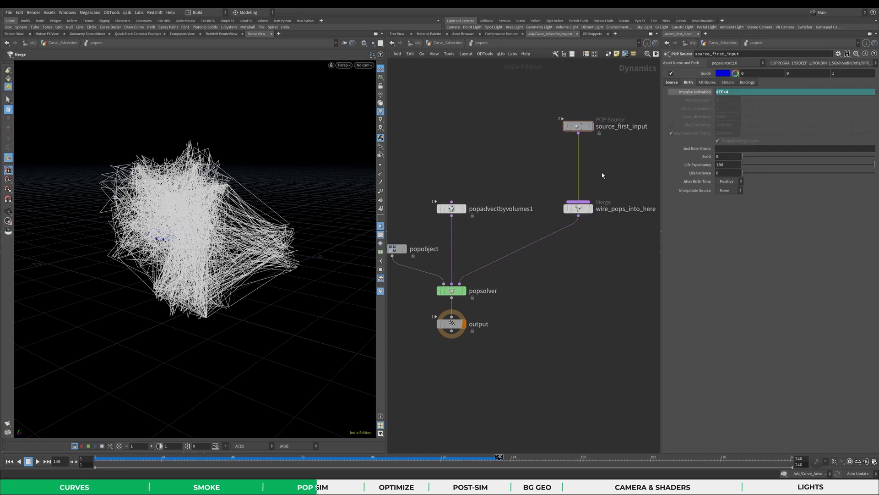
{"action": "key", "text": "Tab"}
{"action": "left_click", "coordinate": [678, 207]}
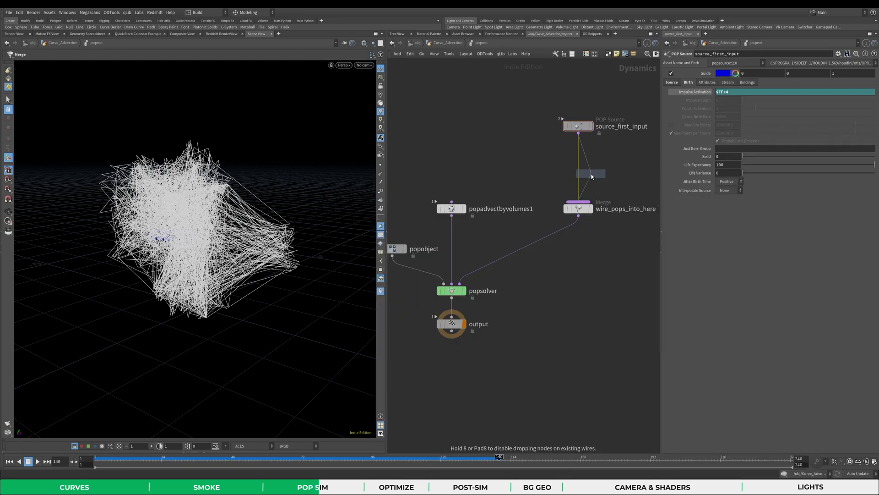
{"action": "left_click", "coordinate": [591, 176]}
Inside sopsolver1, move OUT lower and insert a Resample node between dop_geometry and OUT.
{"action": "double_click", "coordinate": [581, 171]}
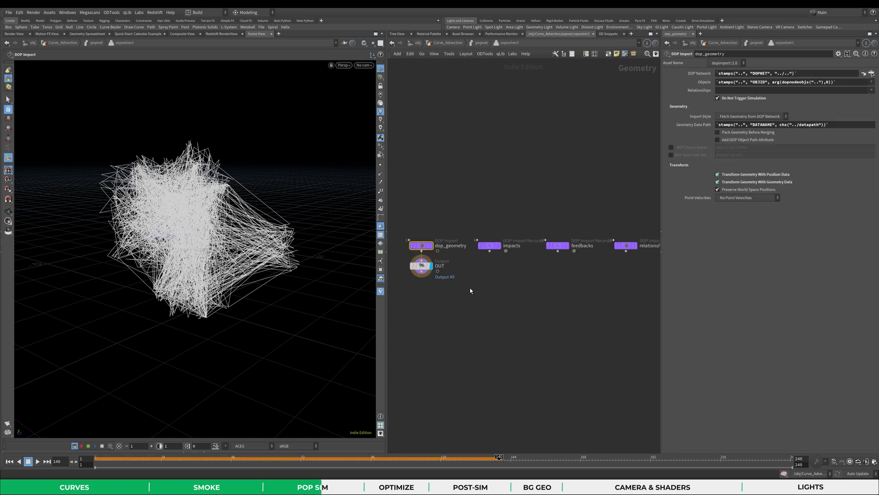
{"action": "left_click_drag", "start_coordinate": [482, 203], "coordinate": [489, 301]}
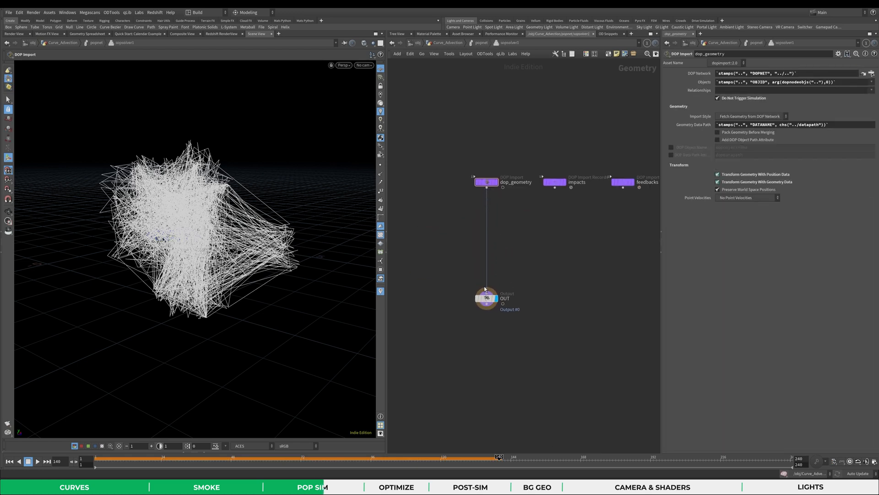
{"action": "key", "text": "Tab"}
{"action": "type", "text": "resa"}
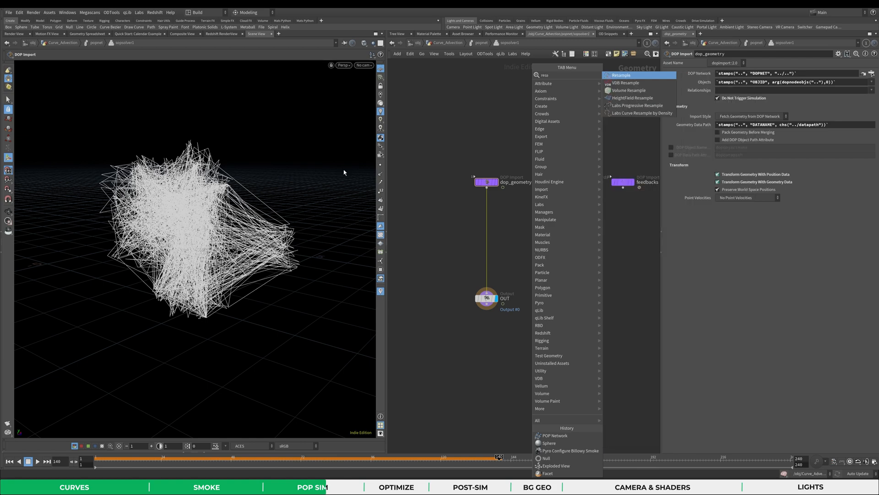
{"action": "key", "text": "Return"}
{"action": "left_click", "coordinate": [489, 246]}
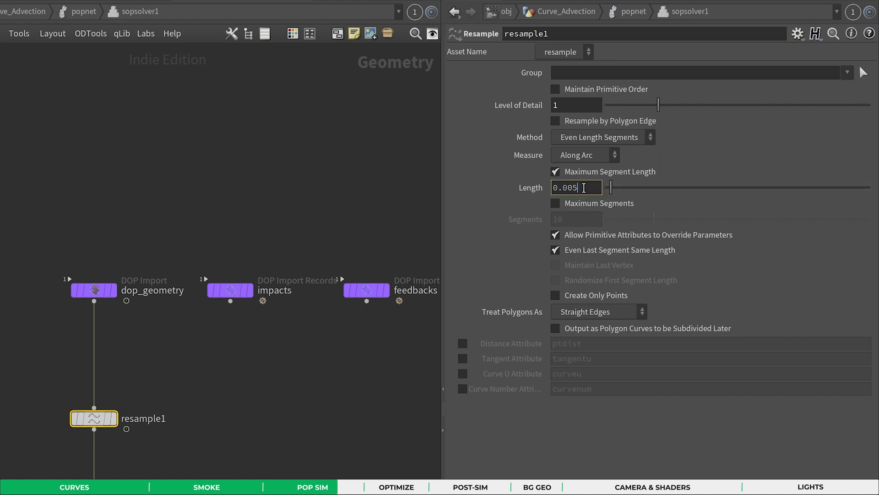
Set the Resample node's Length to 0.005 and Treat Polygons As to Subdivision Curves.
{"action": "key", "text": "Return"}
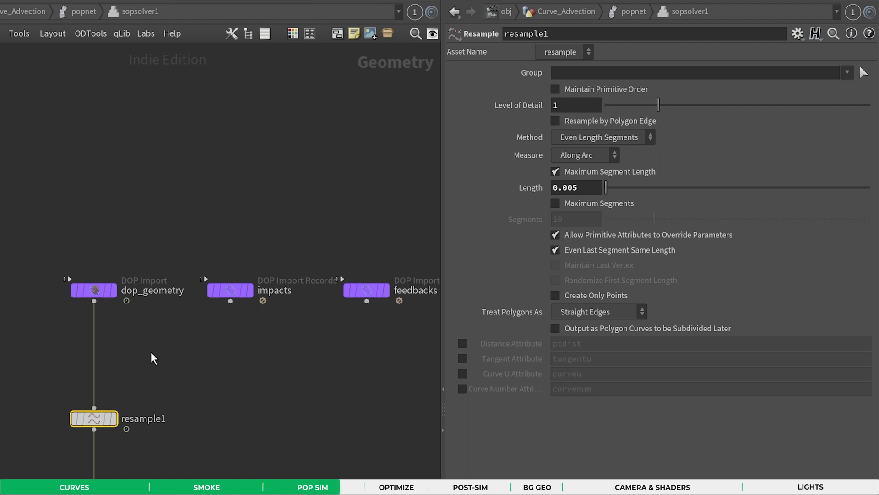
{"action": "left_click", "coordinate": [598, 311]}
{"action": "left_click", "coordinate": [595, 339]}
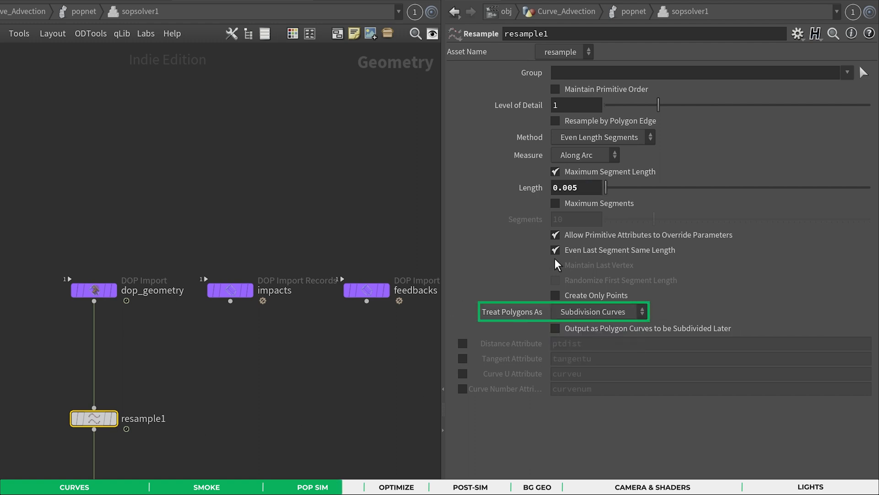
{"action": "left_click", "coordinate": [248, 448]}
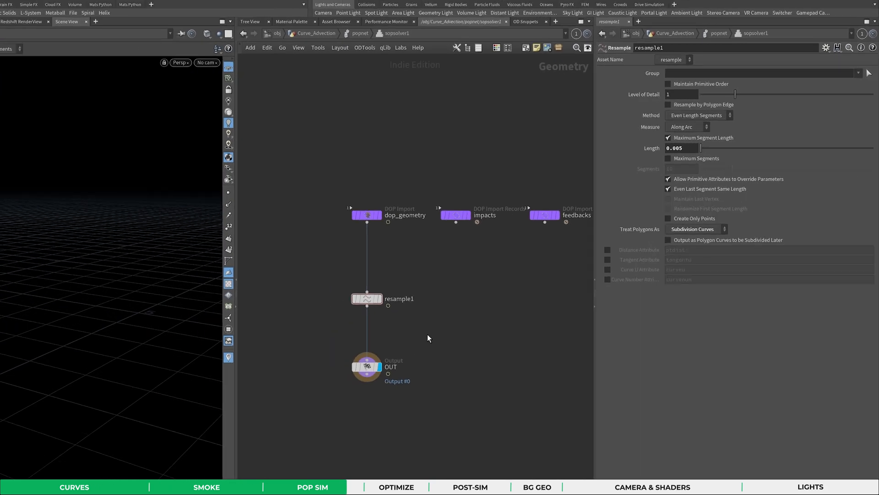
Return to the popnet level, toggle real-time playback and play the resampled curve simulation from the first frame.
{"action": "key", "text": "shift+f"}
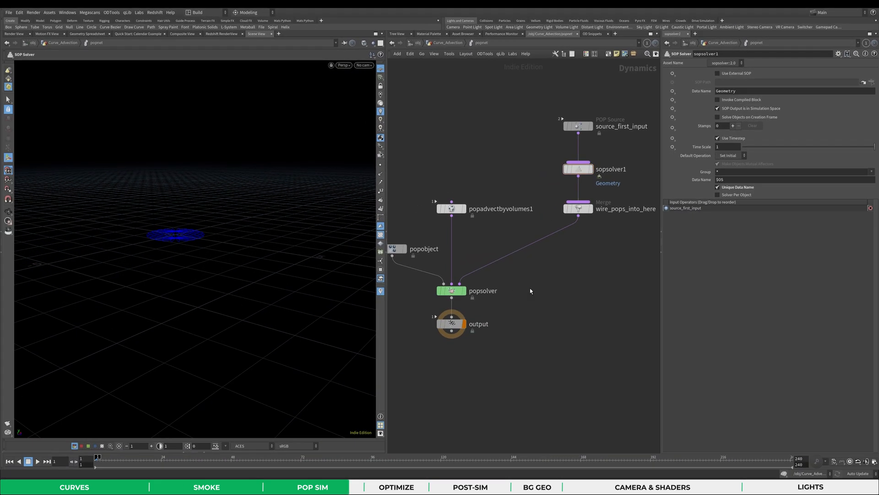
{"action": "key", "text": "Up"}
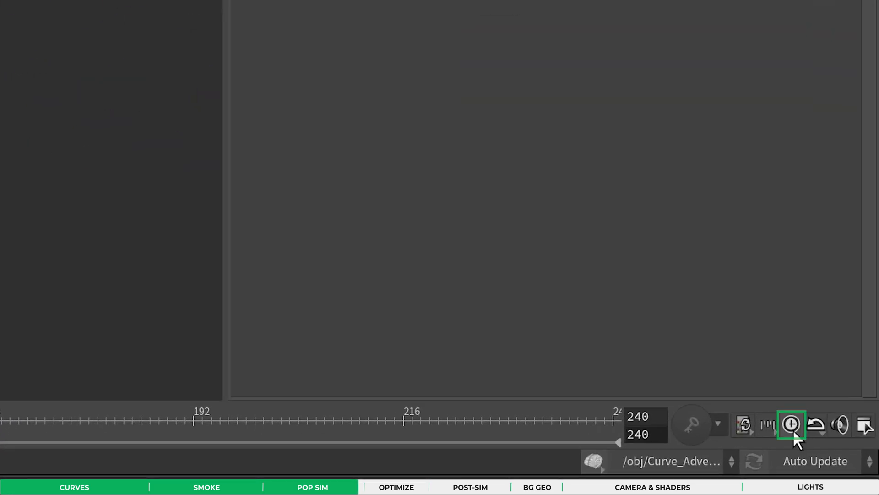
{"action": "left_click", "coordinate": [792, 425]}
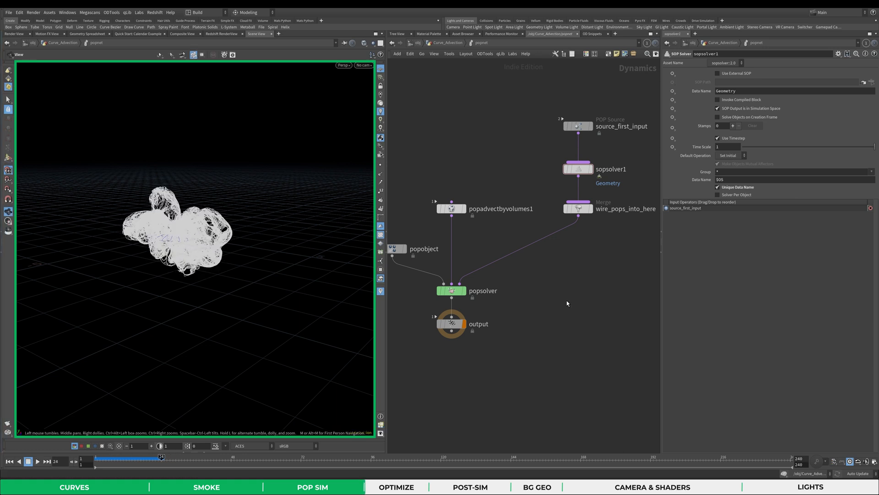
{"action": "key", "text": "ctrl+Up"}
{"action": "scroll", "coordinate": [567, 303], "scroll_direction": "up", "scroll_amount": 1}
{"action": "key", "text": "Up"}
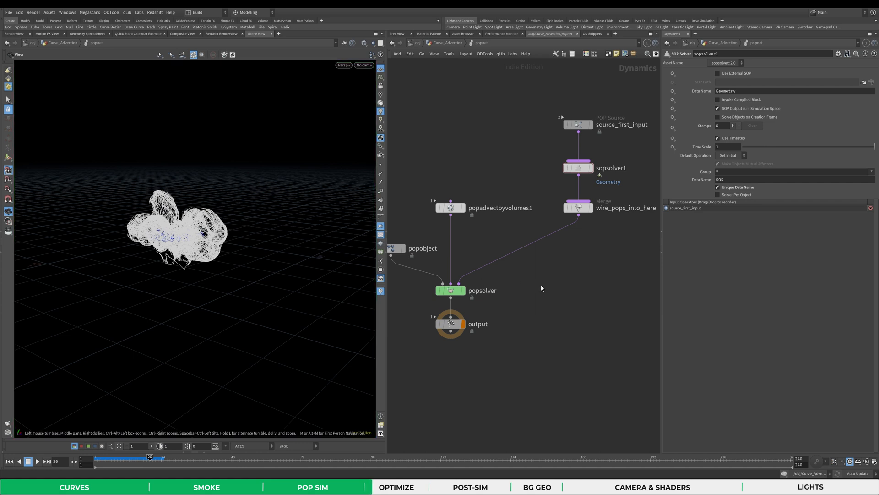
In Curve_Advection, move knife1 and the nodes below it down and insert a Clip node between transform1 and knife1.
{"action": "key", "text": "shift+f"}
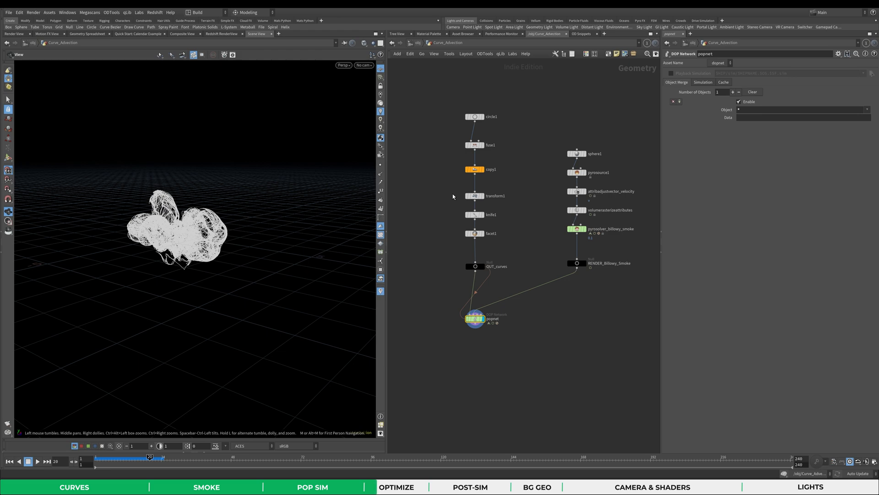
{"action": "middle_click_drag", "start_coordinate": [478, 197], "coordinate": [476, 209]}
{"action": "mouse_move", "coordinate": [475, 209]}
{"action": "left_mouse_down", "text": "shift"}
{"action": "mouse_move", "coordinate": [475, 183]}
{"action": "mouse_move", "coordinate": [494, 195]}
{"action": "left_mouse_up", "text": "shift"}
{"action": "key", "text": "Tab"}
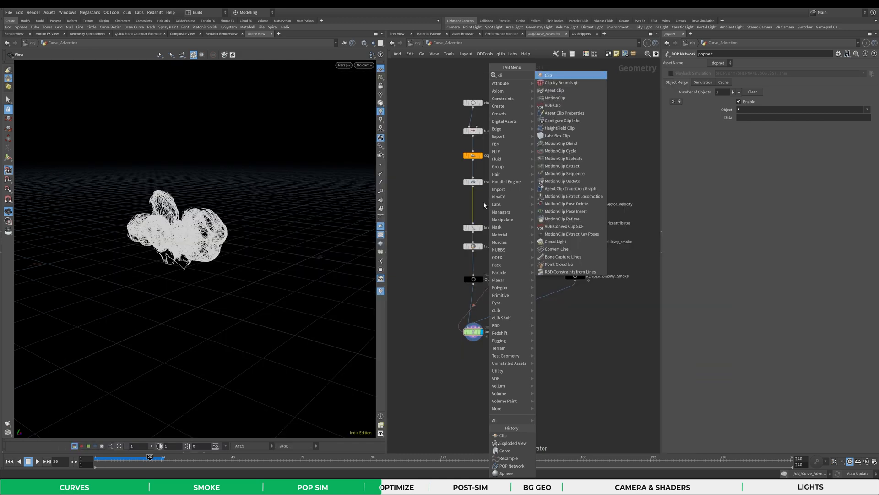
{"action": "left_click", "coordinate": [589, 78]}
{"action": "left_click", "coordinate": [474, 204]}
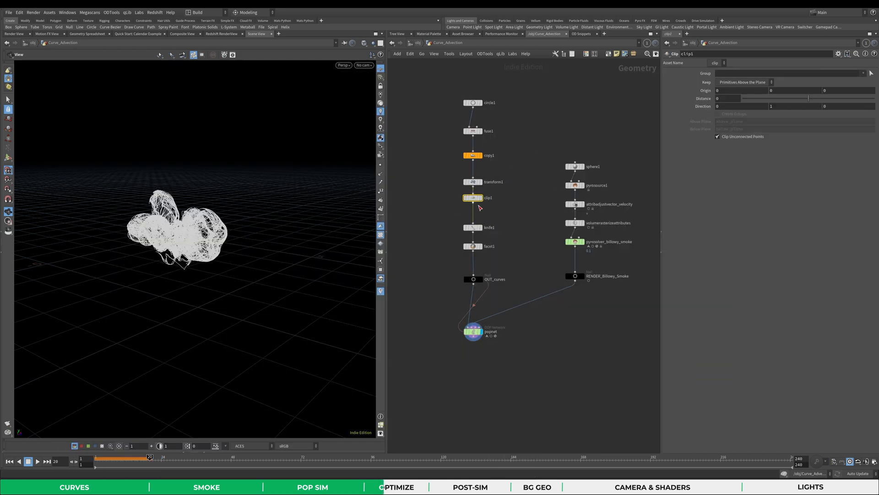
Display clip1 and set its Origin Y to -0.119.
{"action": "key", "text": "r"}
{"action": "middle_click_drag", "start_coordinate": [443, 211], "coordinate": [444, 220]}
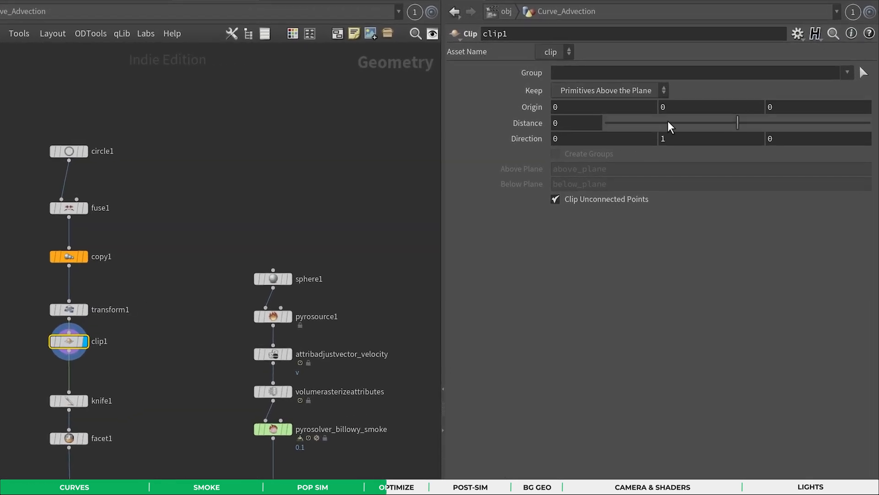
{"action": "left_click", "coordinate": [666, 107]}
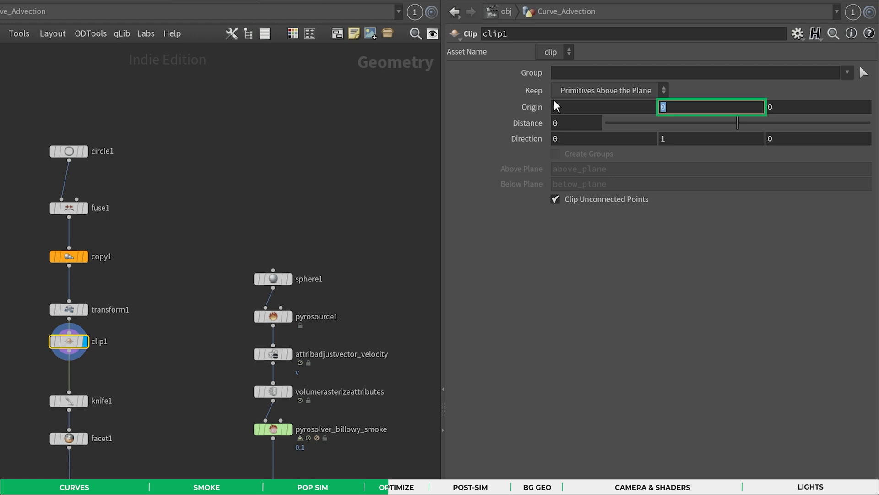
{"action": "type", "text": "-.;"}
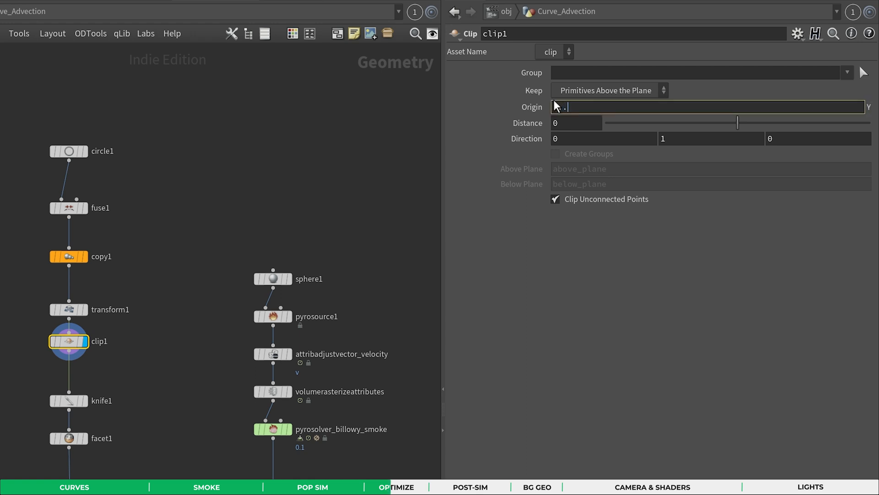
{"action": "type", "text": "19"}
{"action": "key", "text": "Return"}
Duplicate clip1 below itself, set the copy's Origin Y to 0.119 and make it keep Primitives Below the Plane.
{"action": "left_click_drag", "start_coordinate": [192, 315], "coordinate": [185, 349], "text": "alt"}
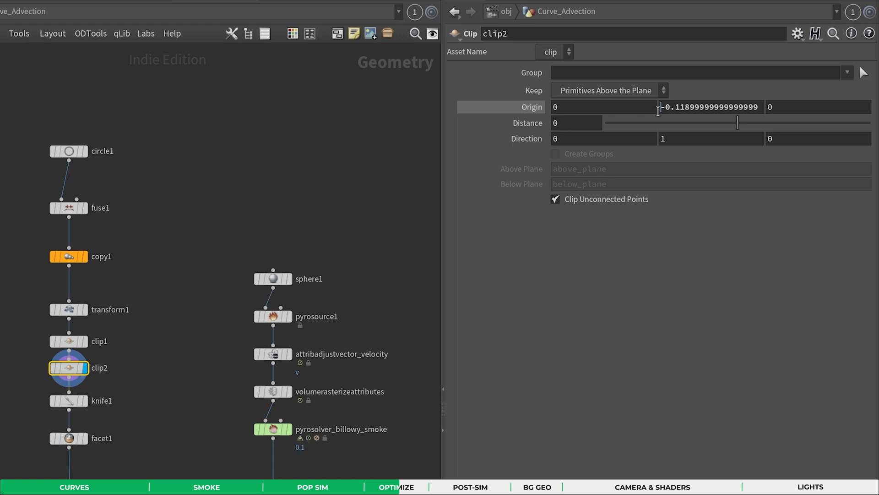
{"action": "left_click", "coordinate": [855, 66]}
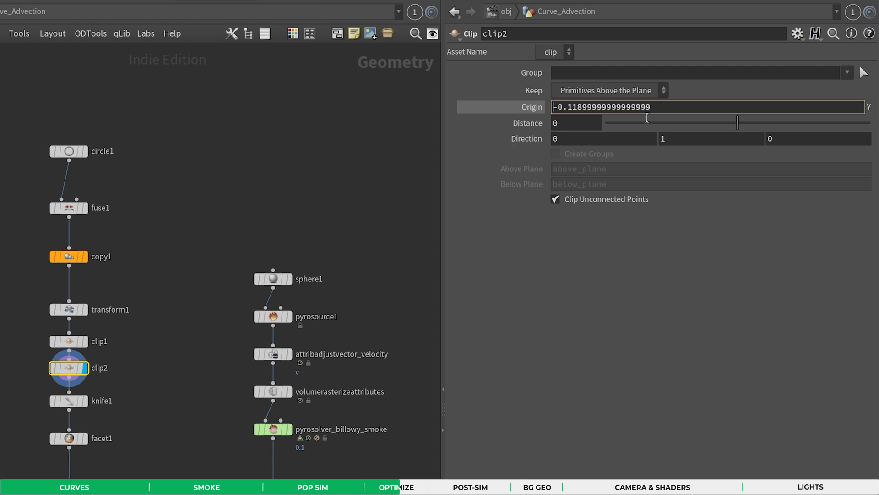
{"action": "key", "text": "Delete"}
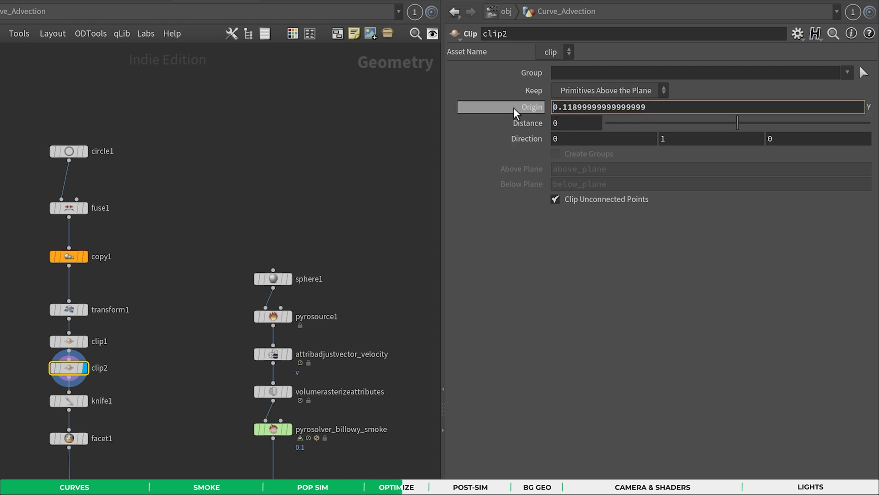
{"action": "key", "text": "Return"}
{"action": "left_click", "coordinate": [596, 94]}
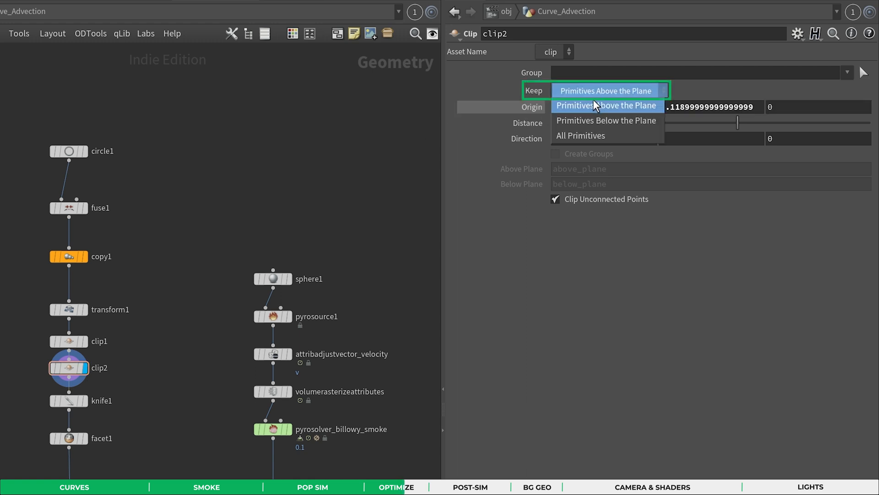
{"action": "left_click", "coordinate": [578, 120]}
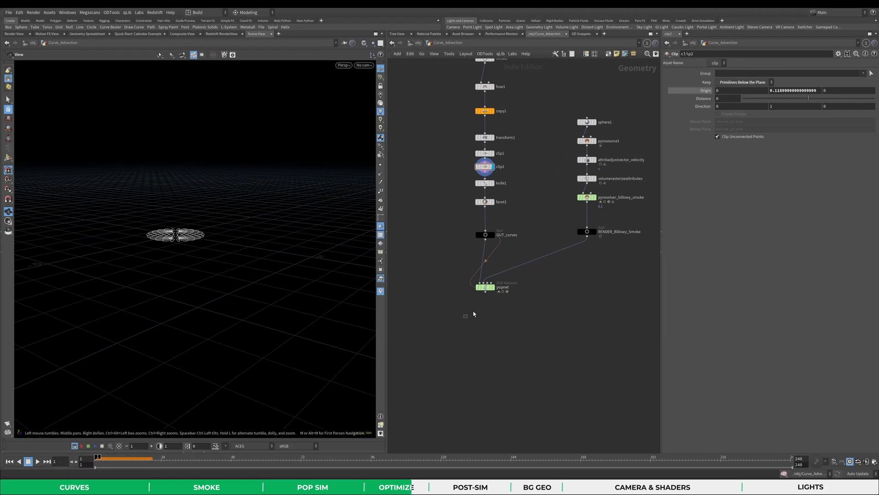
Display popnet and play its simulation with the clipped curves.
{"action": "left_click", "coordinate": [485, 288]}
{"action": "key", "text": "Up"}
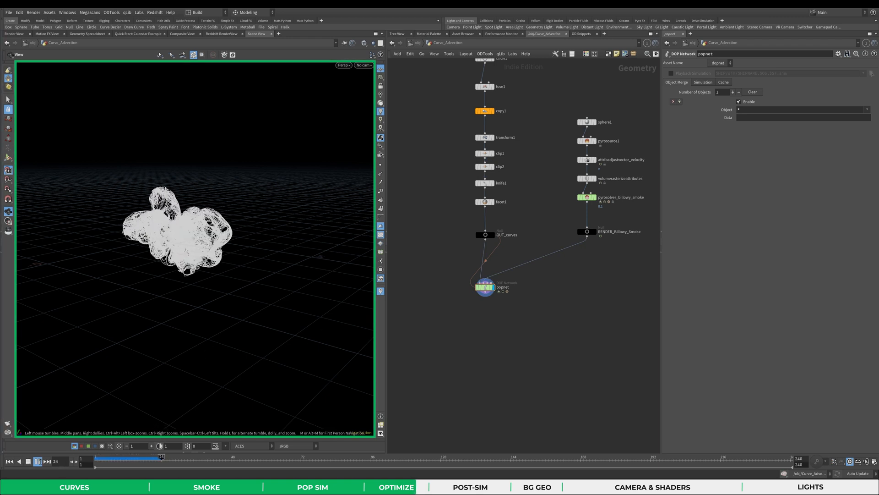
{"action": "left_click", "coordinate": [38, 461]}
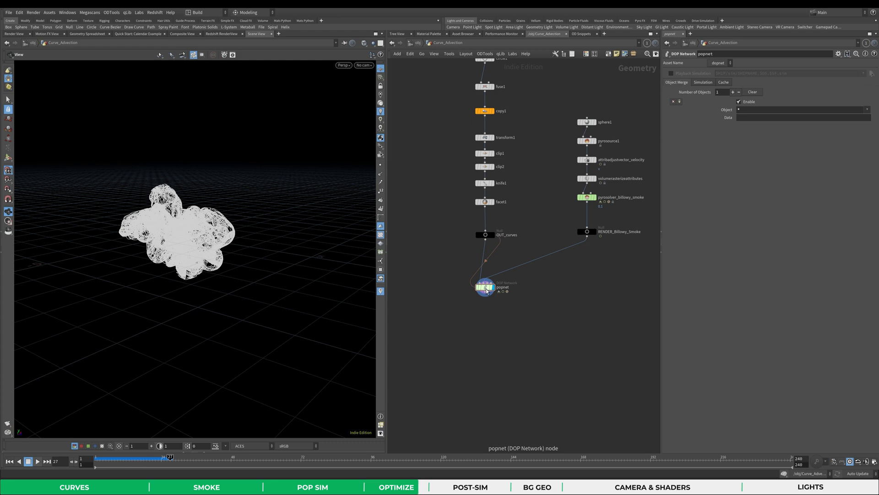
Inside popnet, turn off Add Hit Attributes in the popsolver's collision behavior.
{"action": "double_click", "coordinate": [485, 288]}
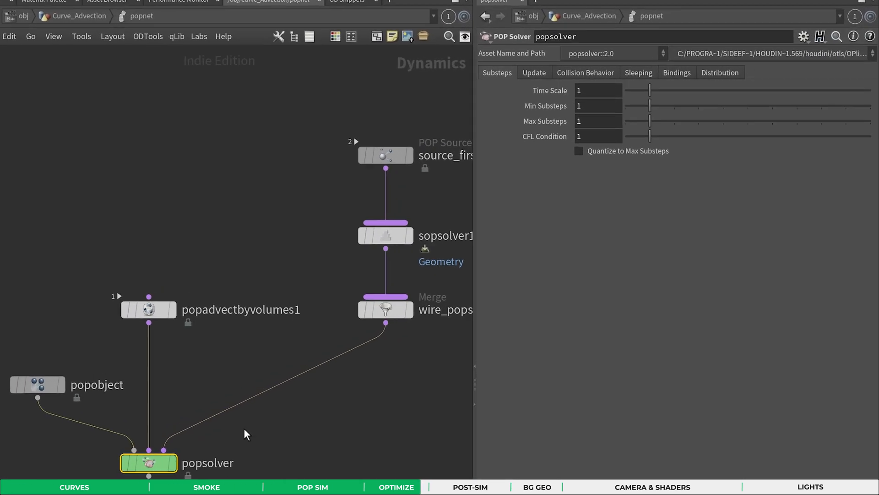
{"action": "left_click", "coordinate": [587, 73]}
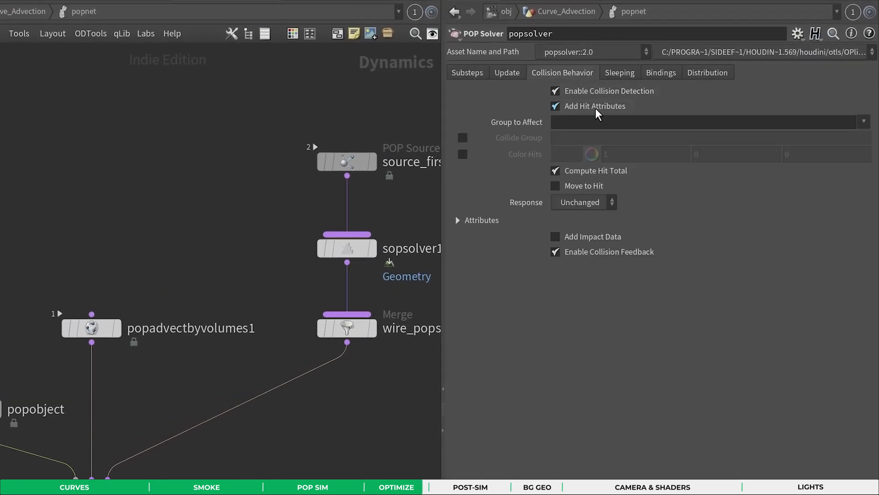
{"action": "left_click", "coordinate": [597, 109]}
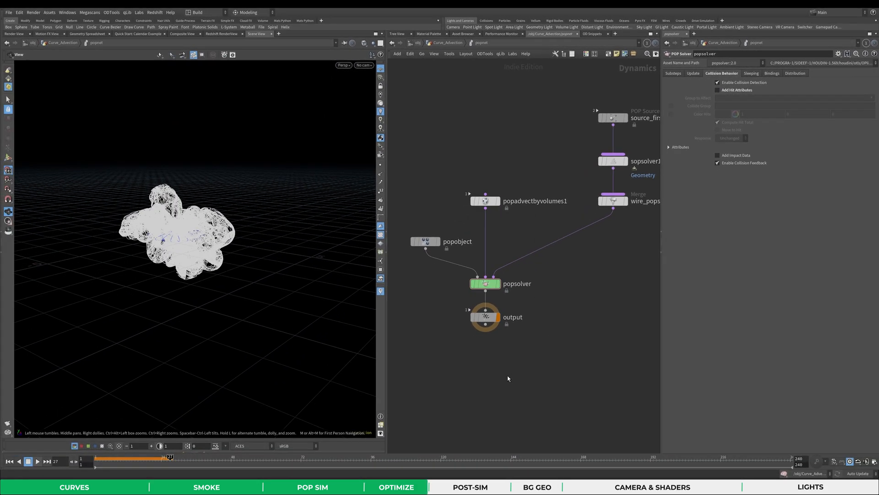
Return to the Curve_Advection network and place an Attribute Delete node below popnet.
{"action": "key", "text": "u"}
{"action": "key", "text": "Tab"}
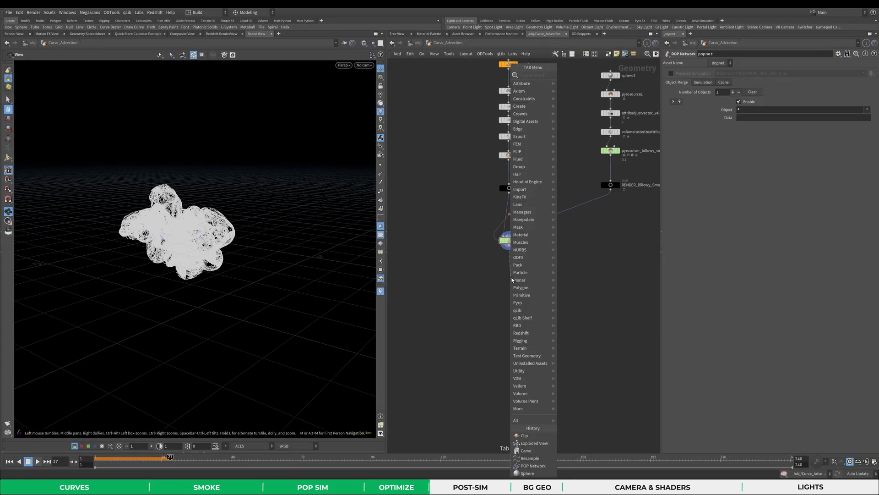
{"action": "type", "text": "attri"}
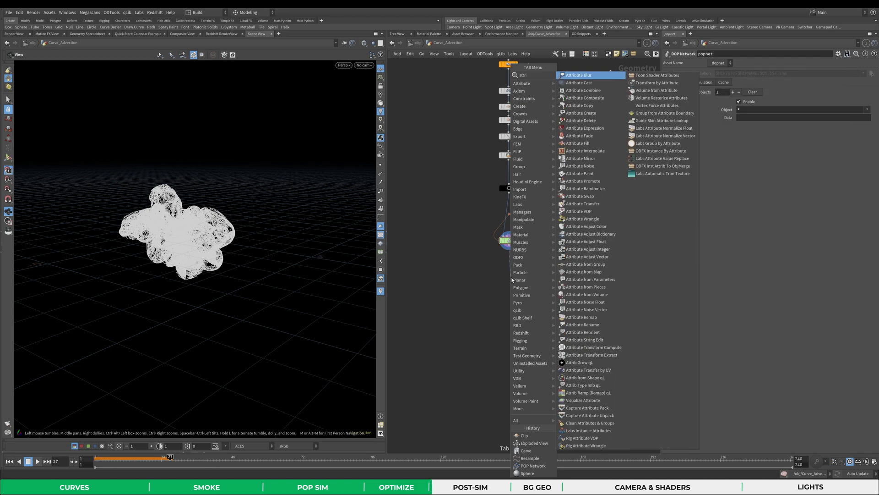
{"action": "type", "text": "b del"}
{"action": "key", "text": "Return"}
{"action": "left_click", "coordinate": [512, 280]}
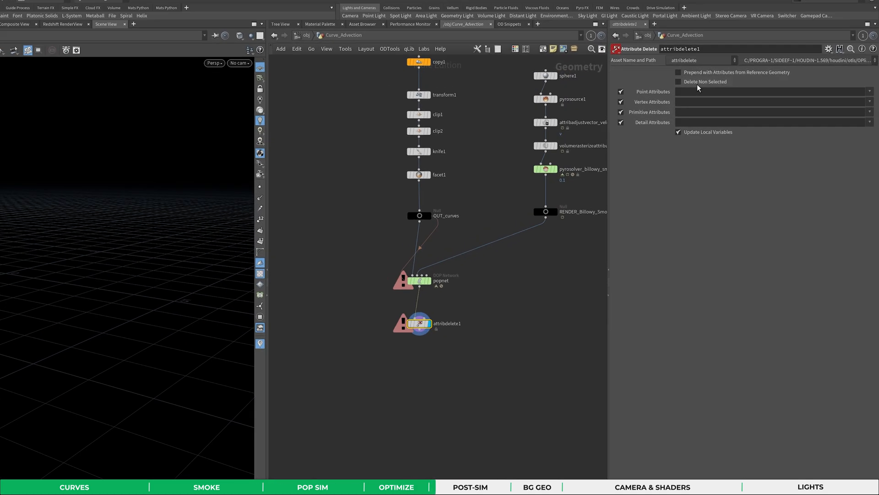
Set attribdelete1 to Delete Non Selected with the point attributes "age life".
{"action": "left_click", "coordinate": [731, 81]}
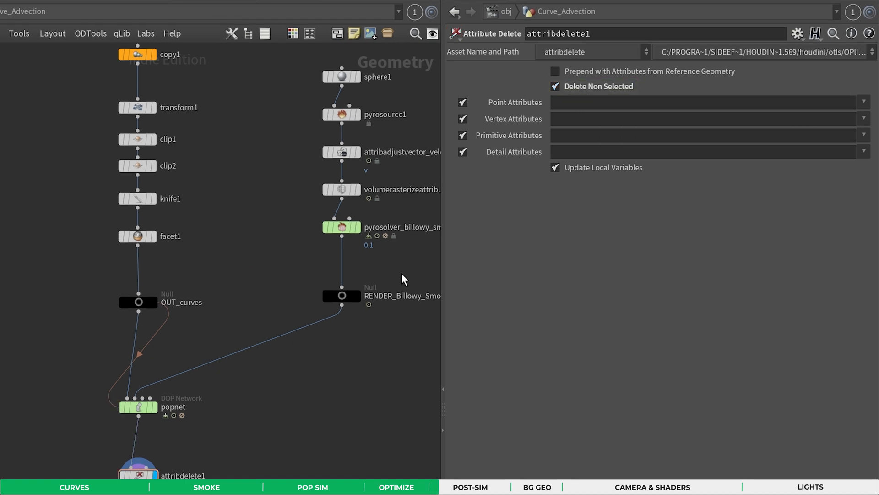
{"action": "left_click", "coordinate": [596, 103]}
{"action": "type", "text": "age life"}
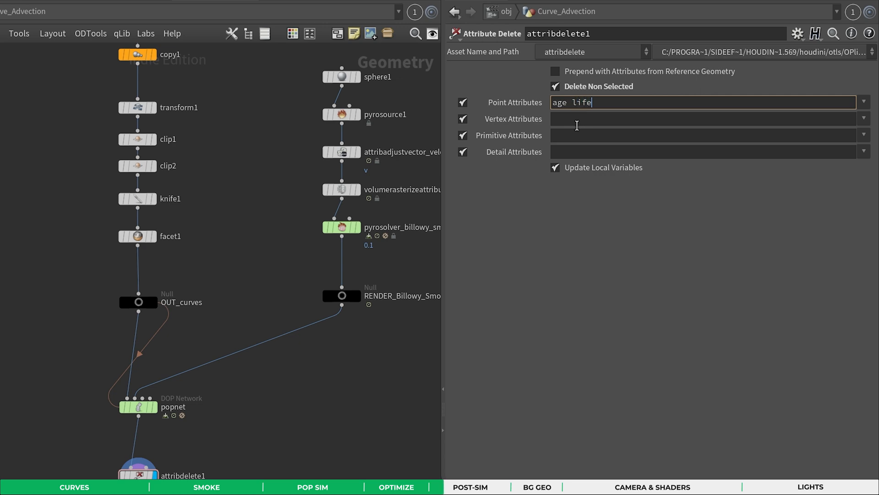
{"action": "key", "text": "Return"}
Append a Group Delete node to attribdelete1 with Group Names set to *.
{"action": "middle_click_drag", "start_coordinate": [206, 412], "coordinate": [207, 334]}
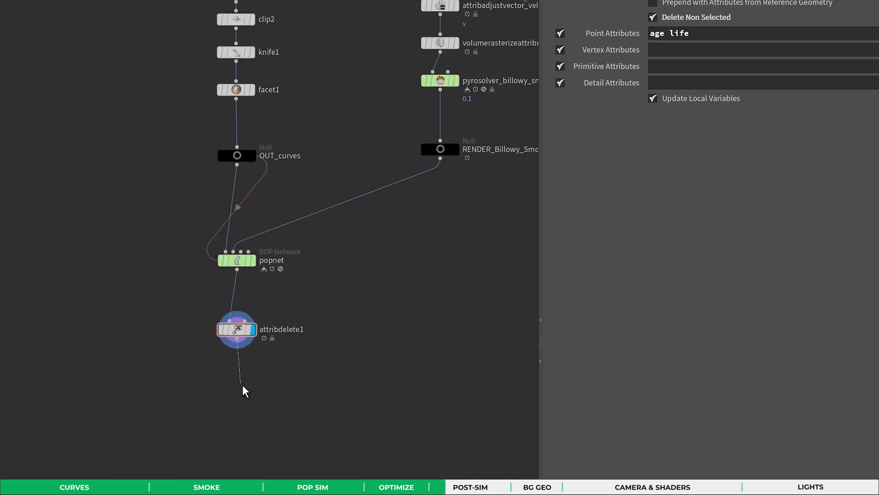
{"action": "key", "text": "Tab"}
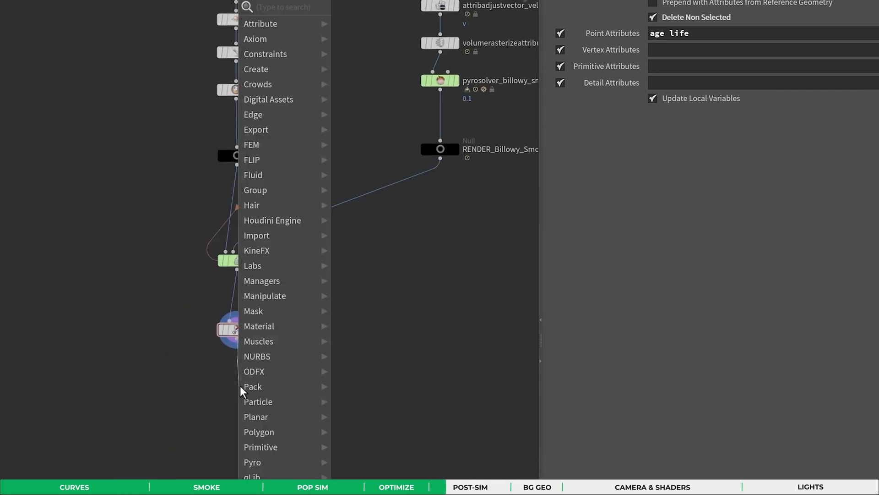
{"action": "type", "text": "grou"}
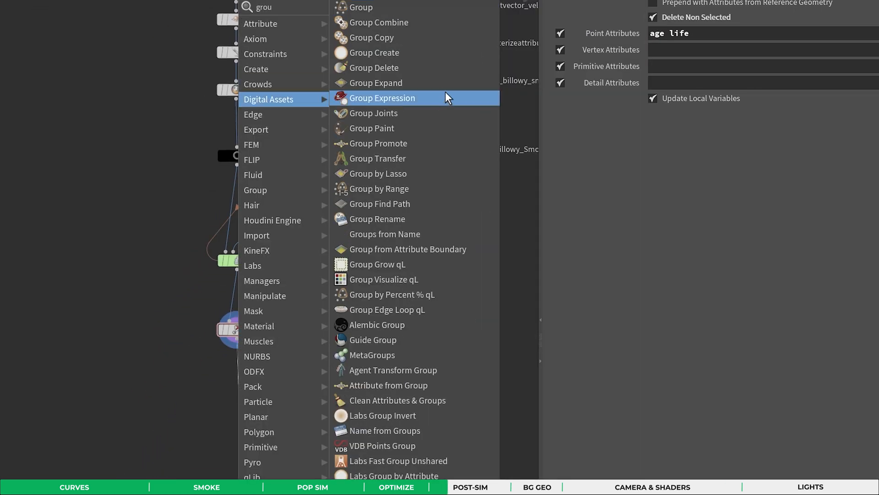
{"action": "left_click", "coordinate": [415, 65]}
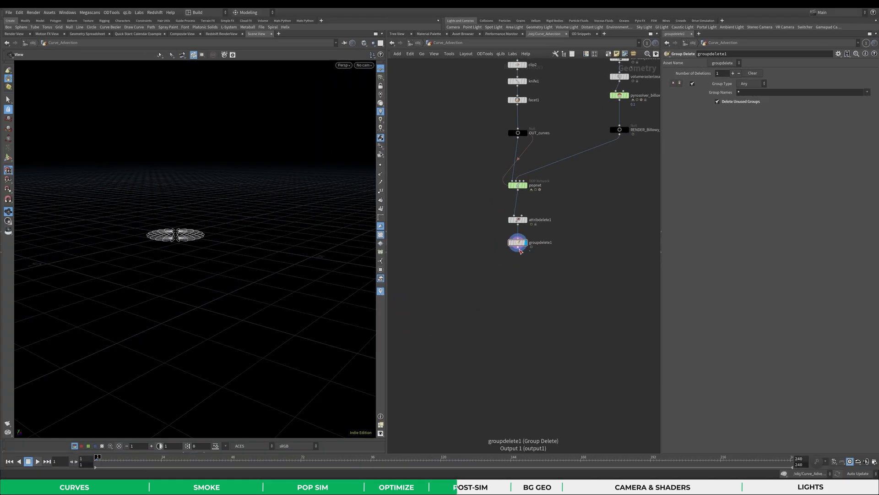
Append a Point VOP below groupdelete1 and go inside it.
{"action": "left_click", "coordinate": [140, 469]}
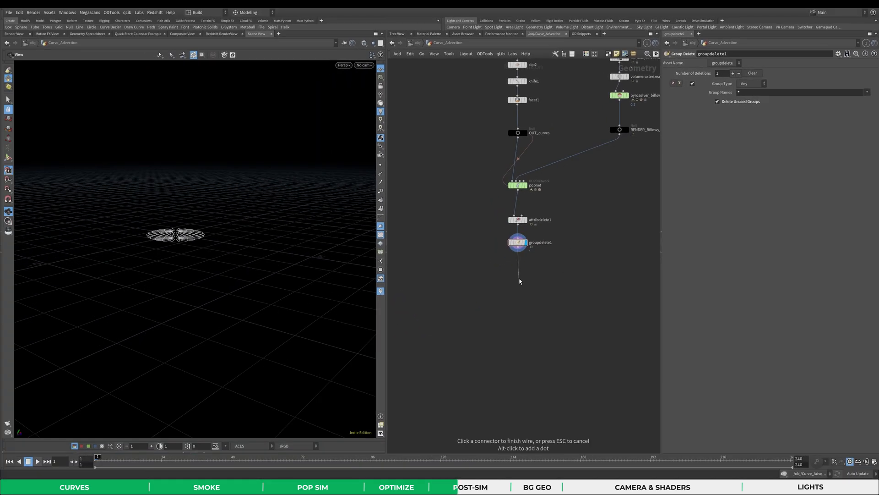
{"action": "key", "text": "Tab"}
{"action": "type", "text": "poi"}
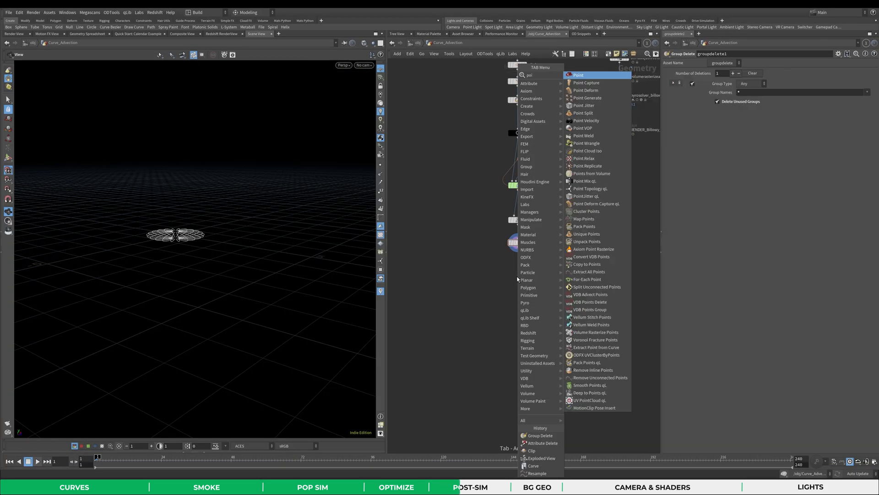
{"action": "type", "text": "ntvop"}
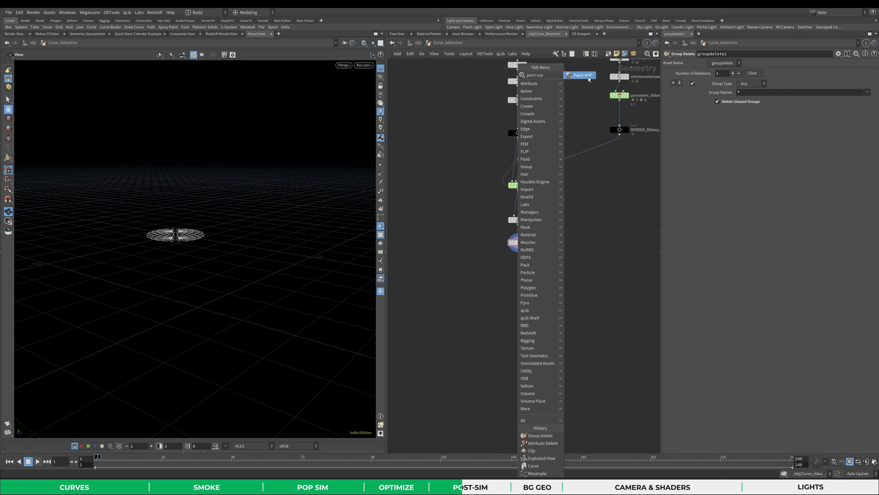
{"action": "key", "text": "Return"}
{"action": "double_click", "coordinate": [518, 269]}
Feed the primnum output of the global parameters into a new Random node.
{"action": "left_click_drag", "start_coordinate": [468, 223], "coordinate": [437, 185]}
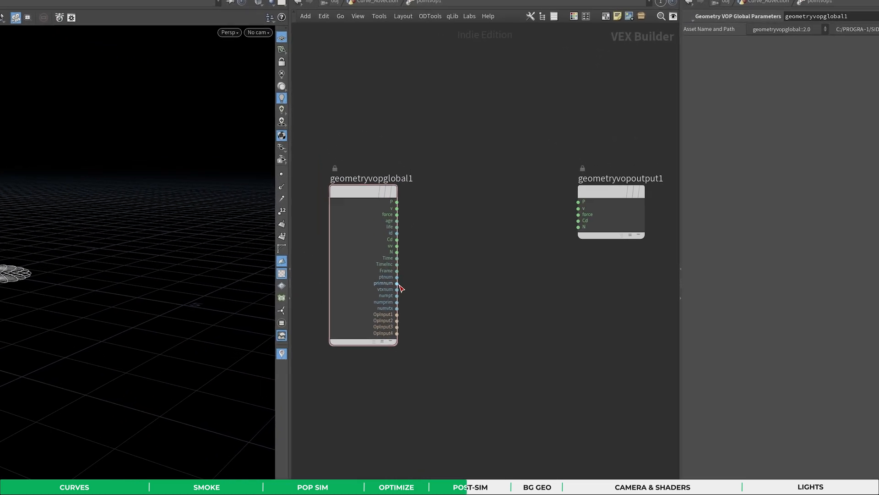
{"action": "left_click", "coordinate": [466, 244]}
{"action": "left_click", "coordinate": [425, 329]}
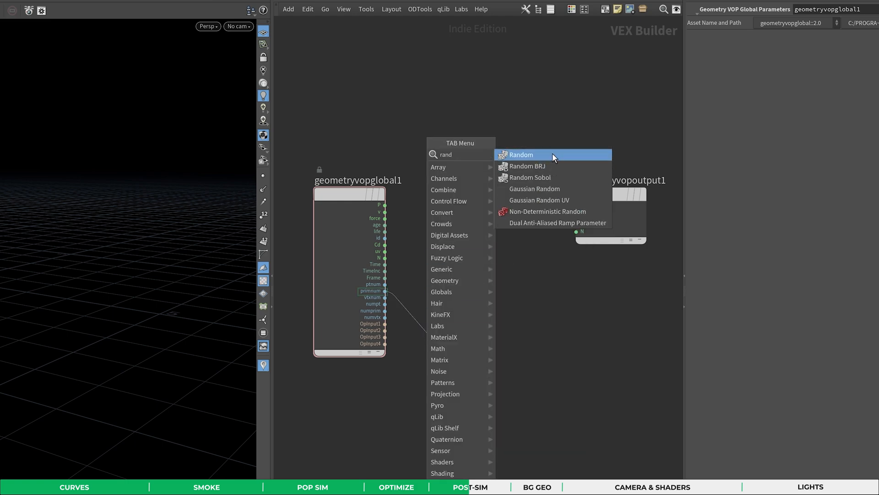
{"action": "left_click", "coordinate": [552, 153]}
Feed the Random result through a new Ramp Parameter into the geometry output's Cd, and play the simulation.
{"action": "left_click", "coordinate": [462, 337]}
{"action": "key", "text": "Tab"}
{"action": "type", "text": "ramp"}
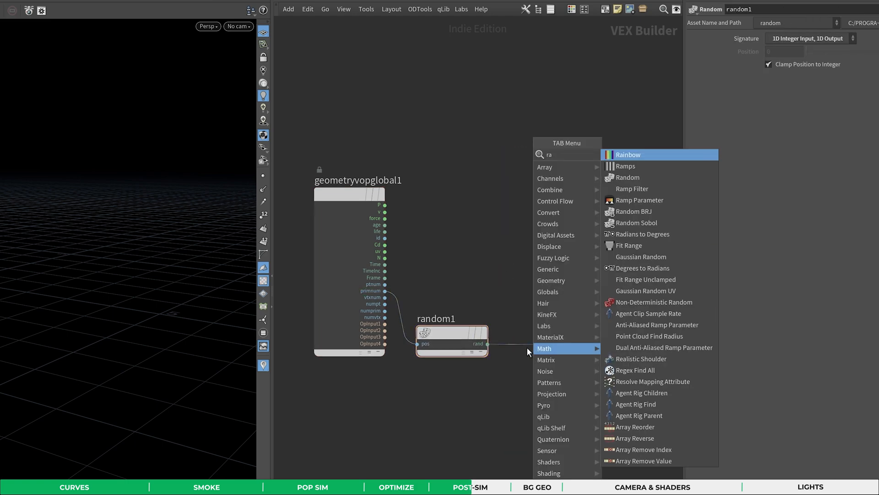
{"action": "left_click_drag", "start_coordinate": [562, 341], "coordinate": [572, 229]}
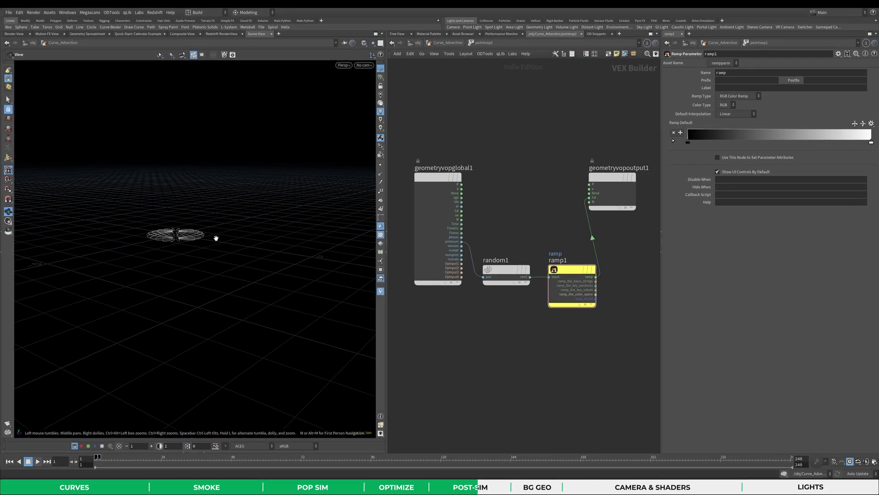
{"action": "key", "text": "Up"}
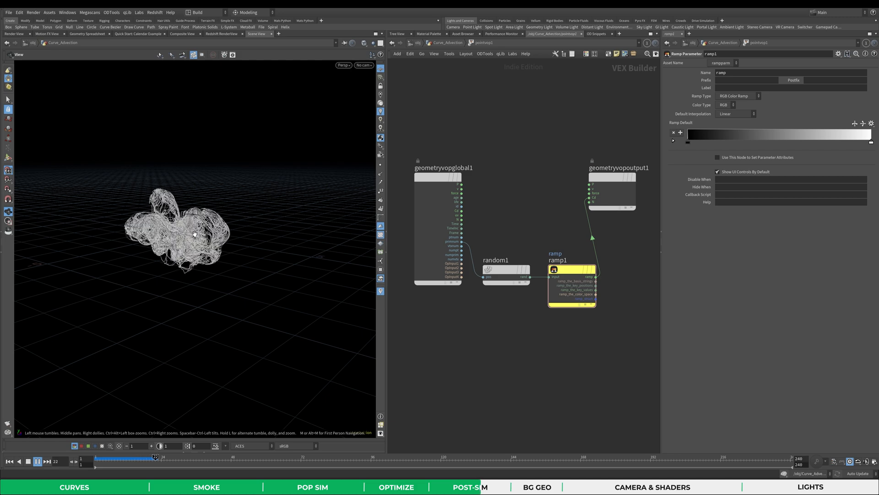
Back in Curve_Advection, set the color of pointvop1's ramp end point at position 1 to 1, 0.153, 0.1.
{"action": "middle_click_drag", "start_coordinate": [489, 333], "coordinate": [507, 306]}
{"action": "key", "text": "shift+f"}
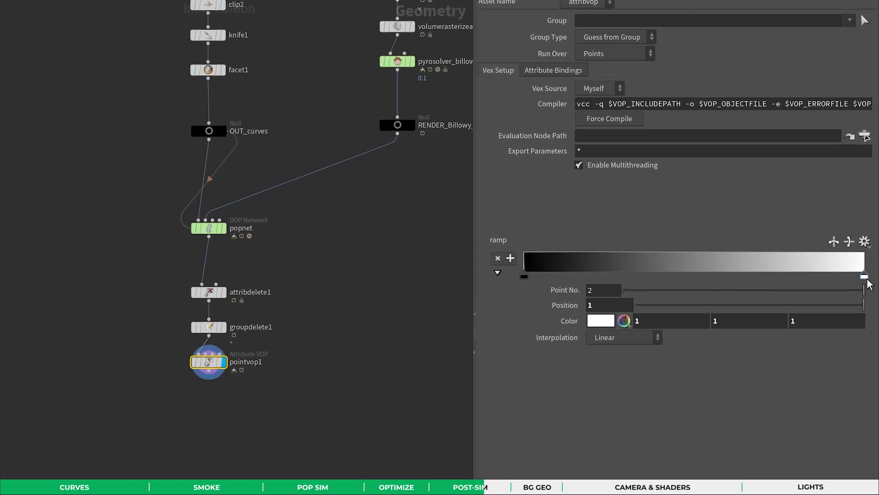
{"action": "left_click_drag", "start_coordinate": [871, 211], "coordinate": [877, 215]}
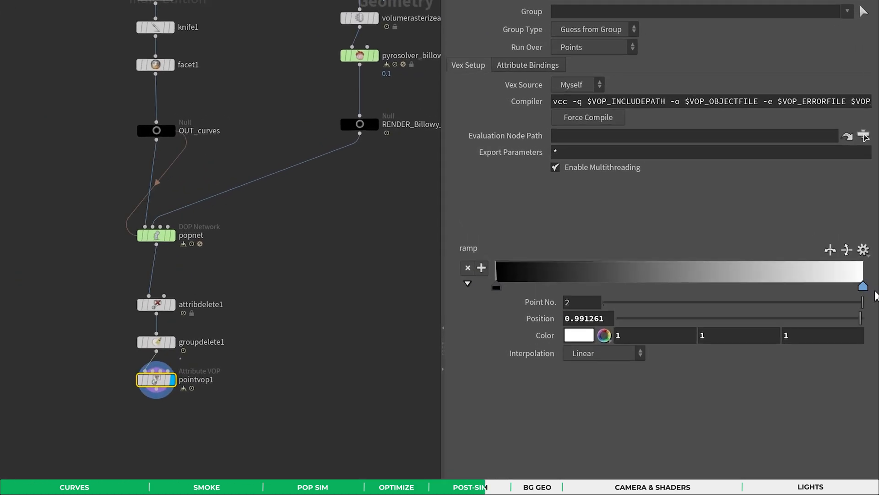
{"action": "left_click_drag", "start_coordinate": [876, 296], "coordinate": [873, 293]}
{"action": "double_click", "coordinate": [863, 287]}
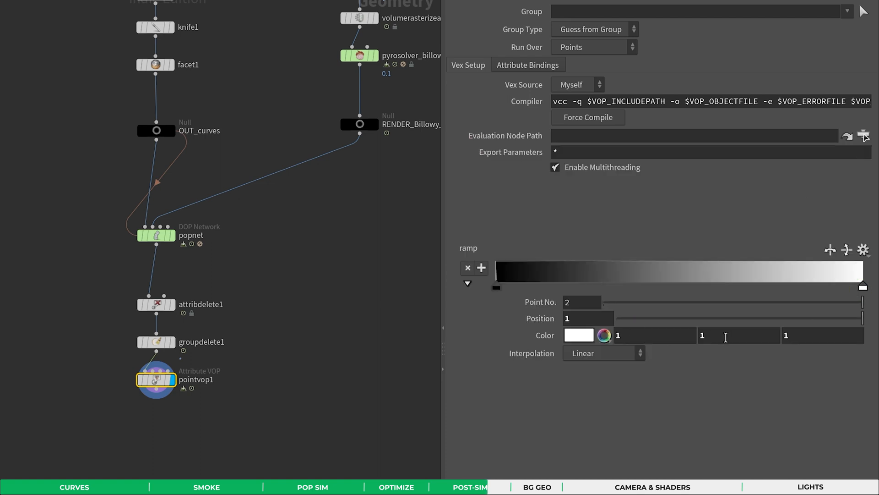
{"action": "double_click", "coordinate": [726, 337]}
{"action": "type", "text": ".153"}
{"action": "key", "text": "Tab"}
{"action": "type", "text": ".1"}
{"action": "key", "text": "Return"}
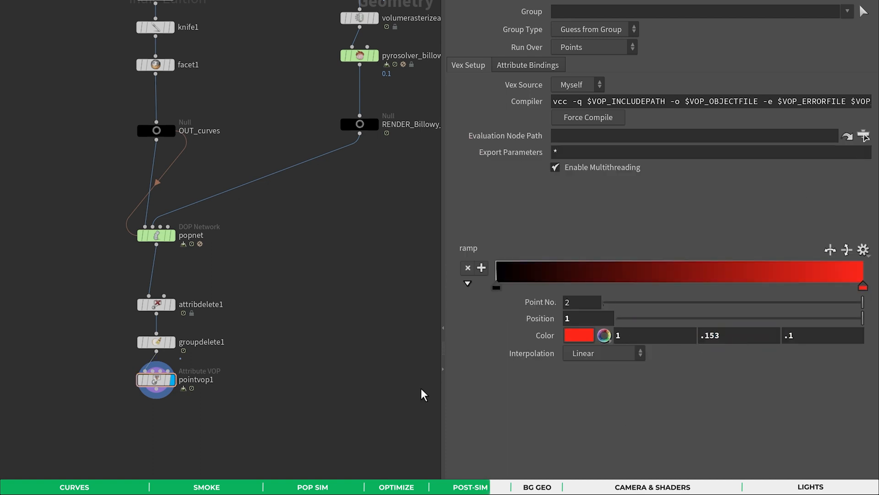
Set the color of the ramp's start point at position 0 to 0.2, 0.05, 0.02.
{"action": "left_click", "coordinate": [496, 287]}
{"action": "double_click", "coordinate": [618, 336]}
{"action": "type", "text": ".2"}
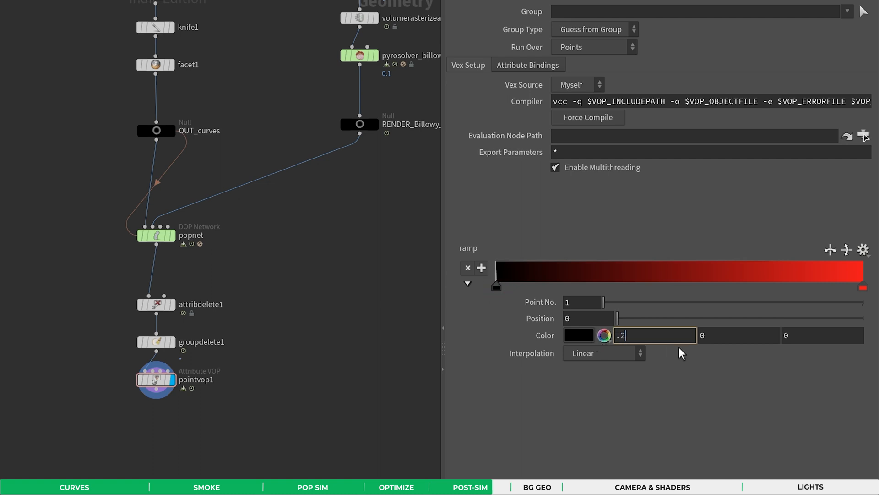
{"action": "key", "text": "Tab"}
{"action": "type", "text": ".05"}
{"action": "key", "text": "Tab"}
{"action": "type", "text": ".02"}
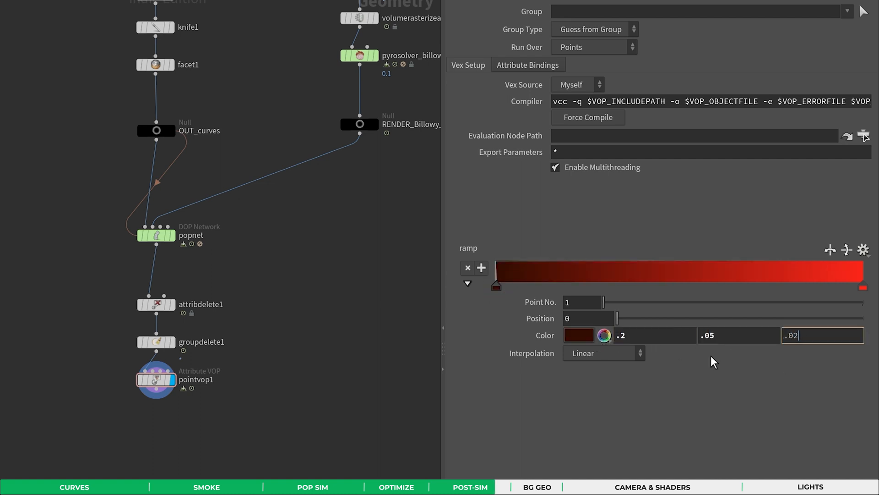
{"action": "key", "text": "Return"}
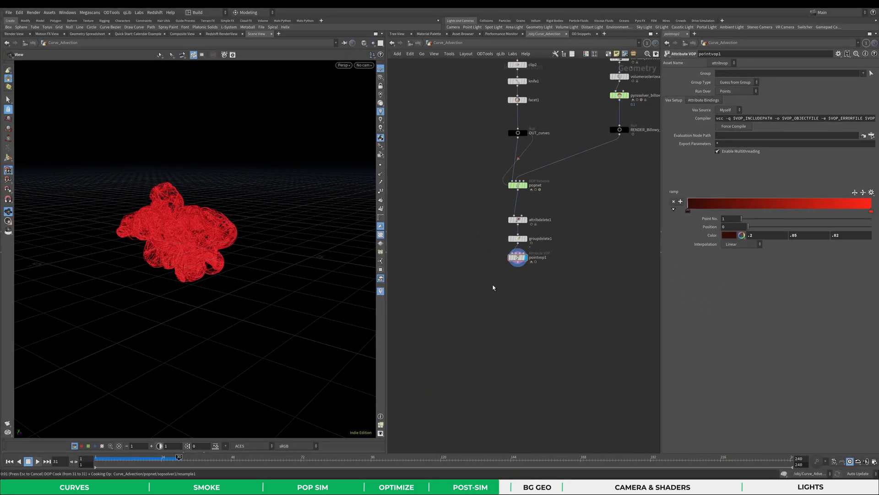
Append a Null named RENDER_curves below pointvop1 and save the scene.
{"action": "left_click", "coordinate": [488, 251]}
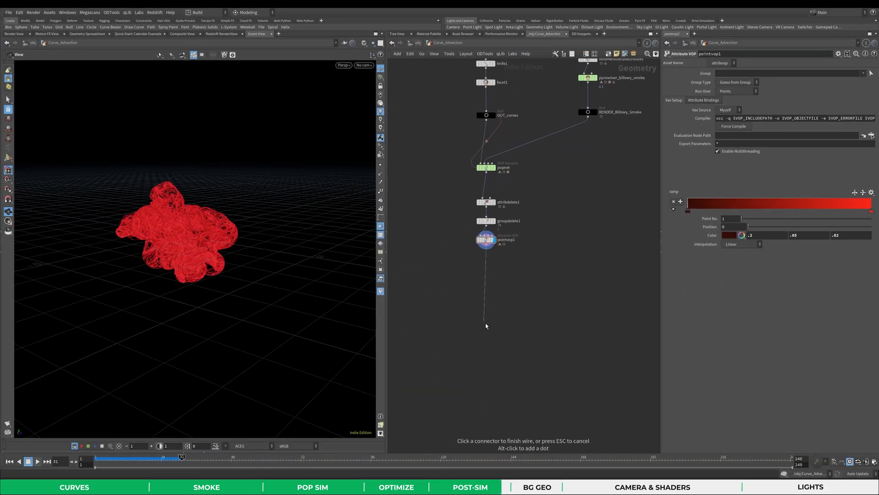
{"action": "key", "text": "Tab"}
{"action": "type", "text": "null"}
{"action": "key", "text": "Return"}
{"action": "left_click", "coordinate": [488, 324]}
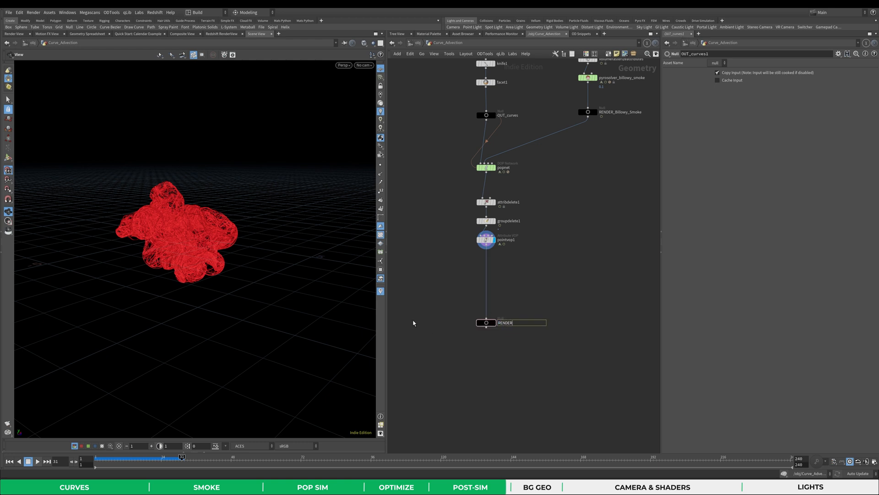
{"action": "type", "text": "RENDER_curves"}
{"action": "key", "text": "Return"}
{"action": "middle_click_drag", "start_coordinate": [413, 320], "coordinate": [477, 302]}
{"action": "key", "text": "ctrl+s"}
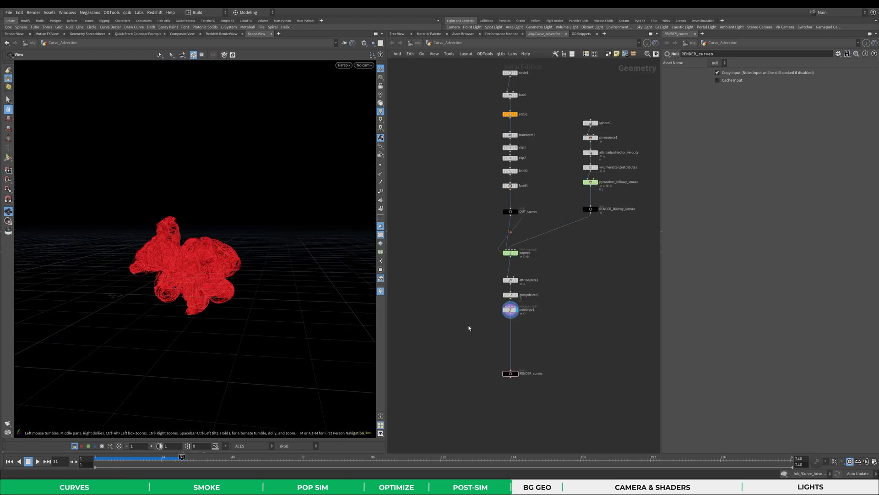
Go up to the object level, create a new Geometry object and place it just above Curve_Advection.
{"action": "middle_click_drag", "start_coordinate": [465, 342], "coordinate": [458, 353]}
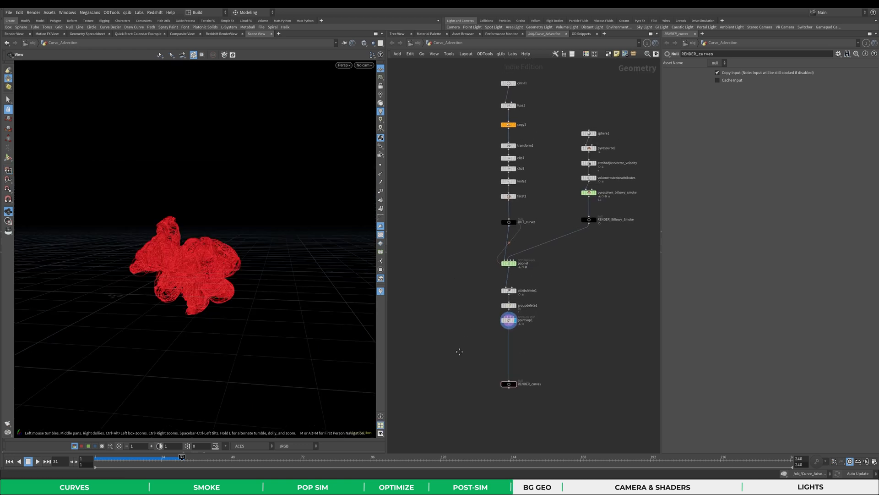
{"action": "key", "text": "u"}
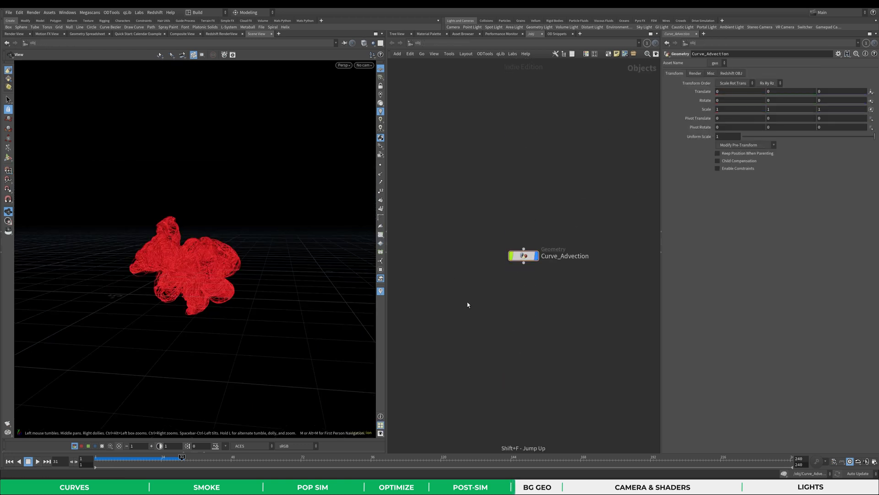
{"action": "key", "text": "Tab"}
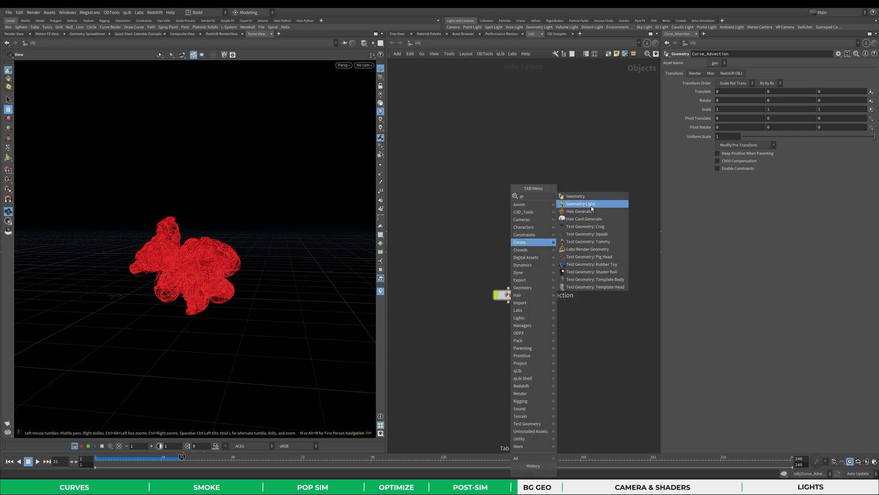
{"action": "left_click", "coordinate": [592, 206]}
{"action": "left_click", "coordinate": [509, 253]}
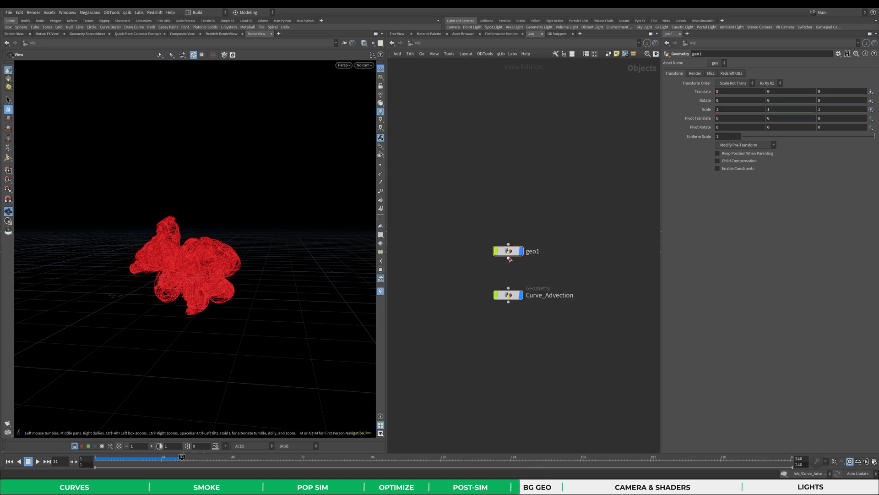
{"action": "left_click_drag", "start_coordinate": [509, 252], "coordinate": [509, 260]}
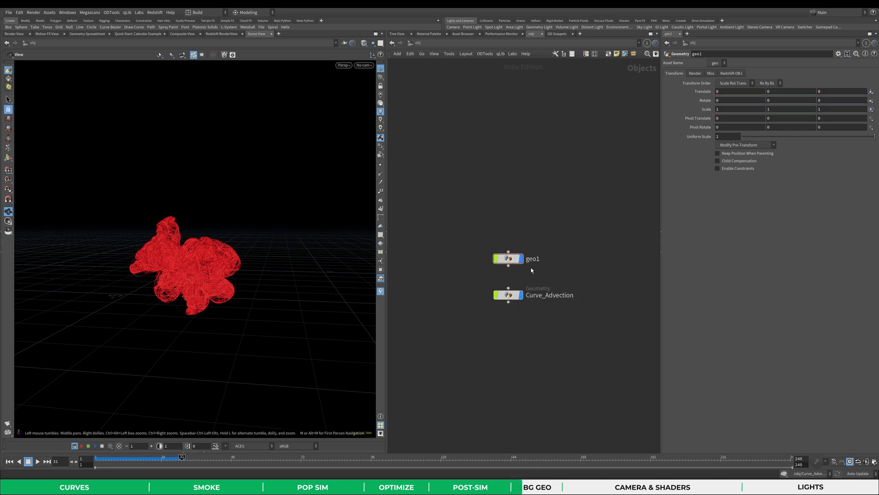
Rename the new geometry object Backdrop.
{"action": "double_click", "coordinate": [532, 259]}
{"action": "type", "text": "Backdrop"}
{"action": "key", "text": "Return"}
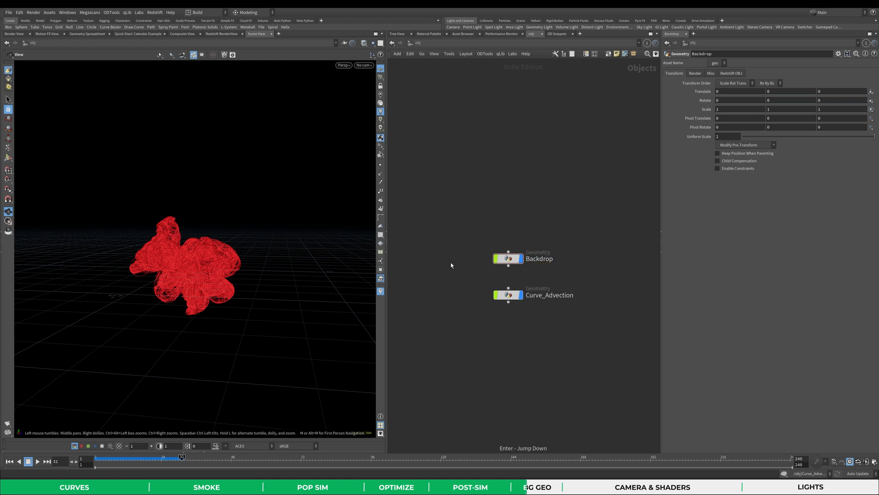
Go inside Backdrop and add a Grid node to its empty network.
{"action": "double_click", "coordinate": [513, 261]}
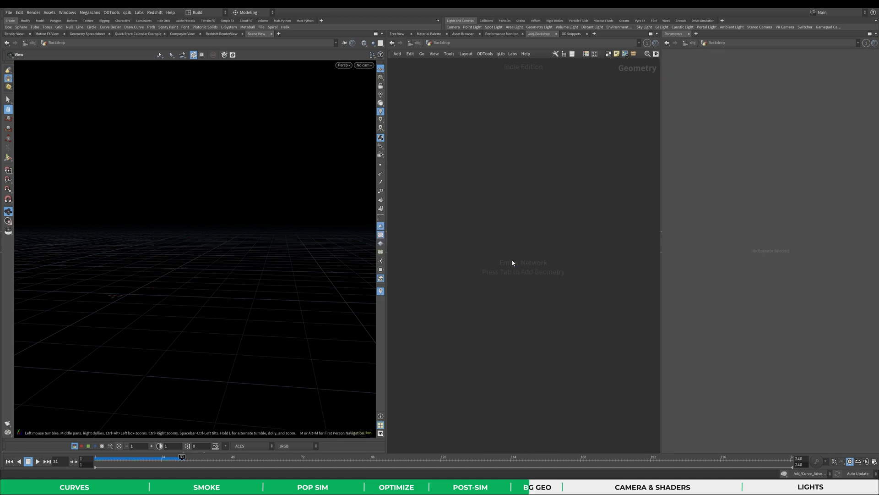
{"action": "key", "text": "Tab"}
{"action": "type", "text": "gri"}
{"action": "left_click", "coordinate": [583, 113]}
{"action": "left_click", "coordinate": [514, 246]}
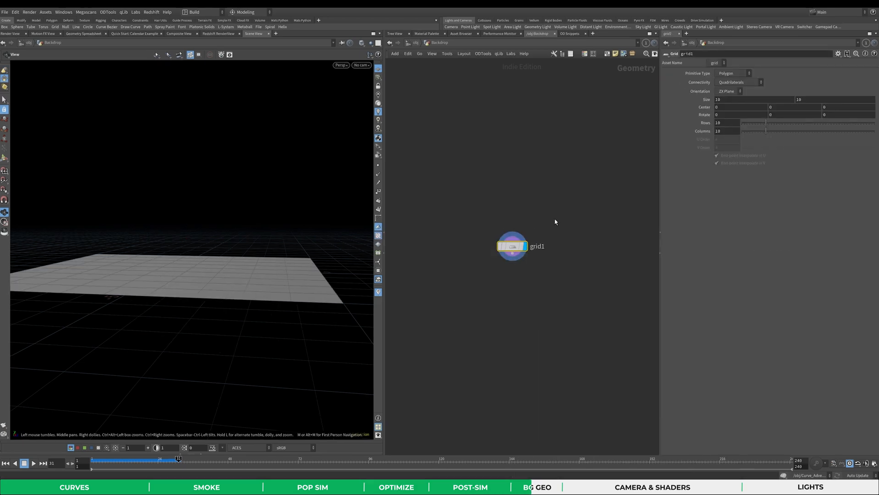
Set the grid's size to 20 by 20.
{"action": "left_click_drag", "start_coordinate": [720, 106], "coordinate": [703, 101]}
{"action": "type", "text": "20"}
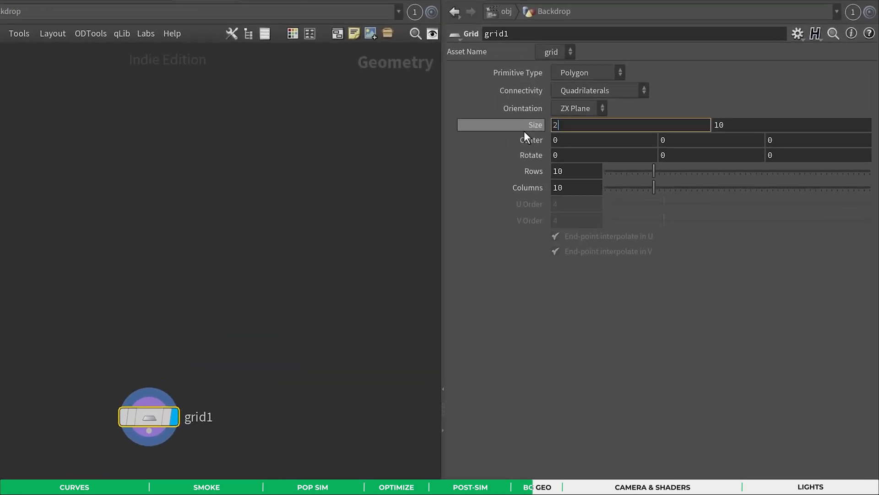
{"action": "key", "text": "Tab"}
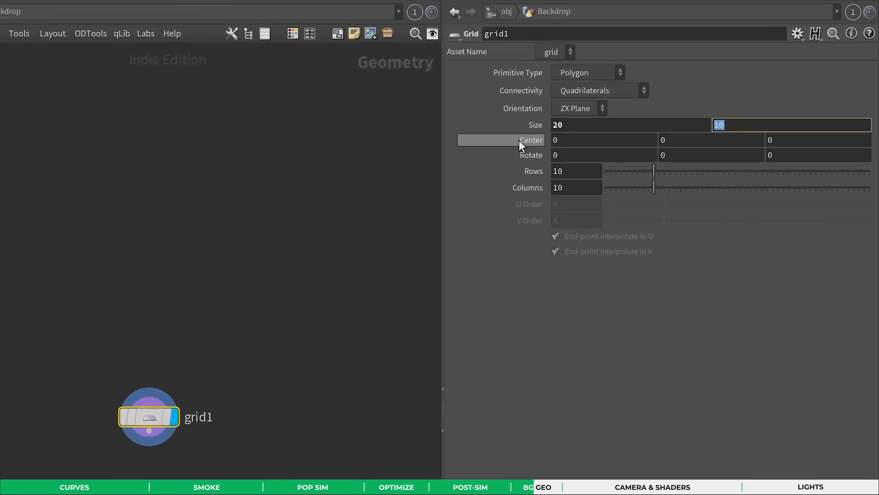
{"action": "type", "text": "20"}
{"action": "left_click", "coordinate": [321, 195]}
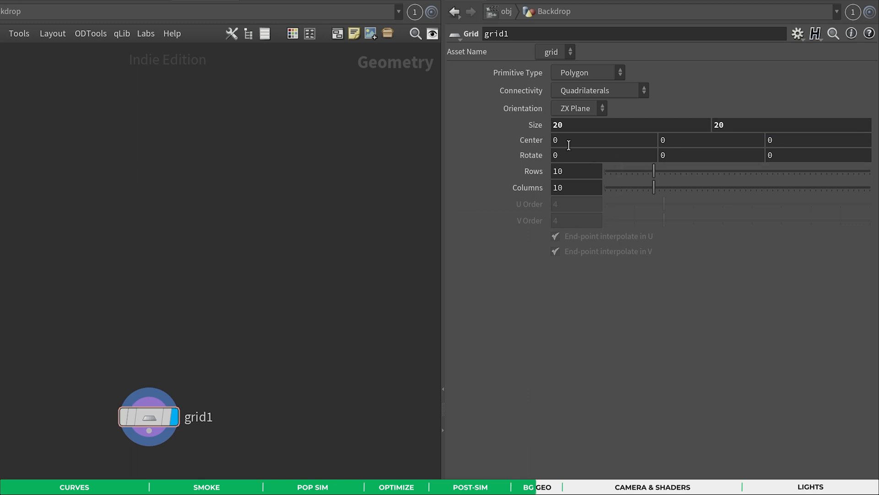
Set the grid's center to 12.5 in X and -10 in Z.
{"action": "left_click", "coordinate": [584, 145]}
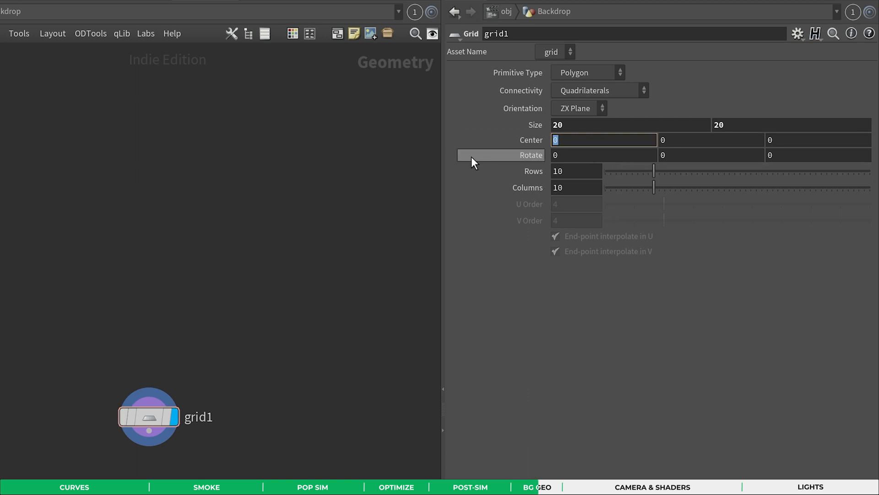
{"action": "type", "text": "12.5"}
{"action": "key", "text": "Tab"}
{"action": "key", "text": "Tab"}
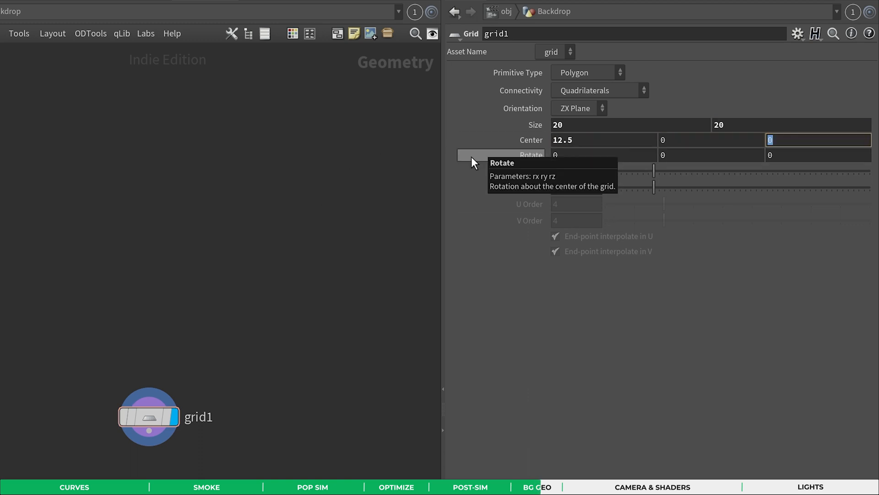
{"action": "type", "text": "-10"}
Rotate the grid 37 degrees in X and 90 degrees in Z.
{"action": "key", "text": "Tab"}
{"action": "type", "text": "37"}
{"action": "key", "text": "Tab"}
{"action": "key", "text": "Tab"}
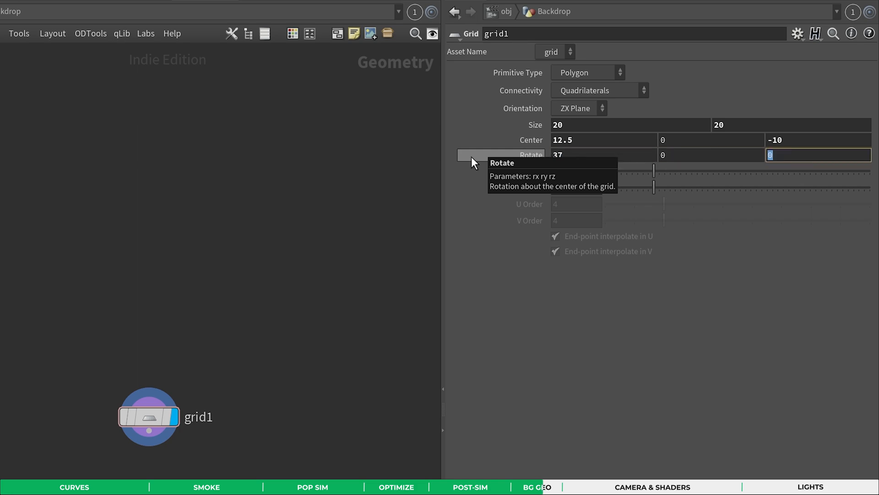
{"action": "key", "text": "Return"}
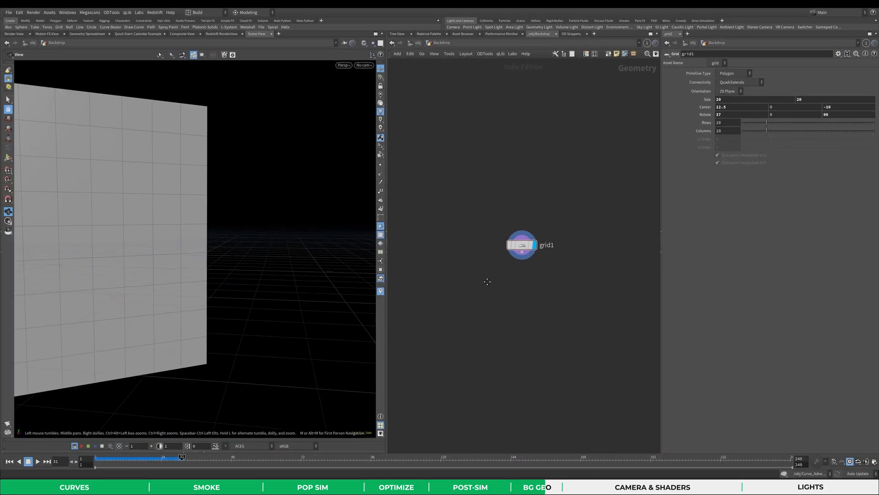
Append a UV Project node below grid1 and set its Y rotation to -90.
{"action": "left_click_drag", "start_coordinate": [537, 247], "coordinate": [499, 234]}
{"action": "key", "text": "Tab"}
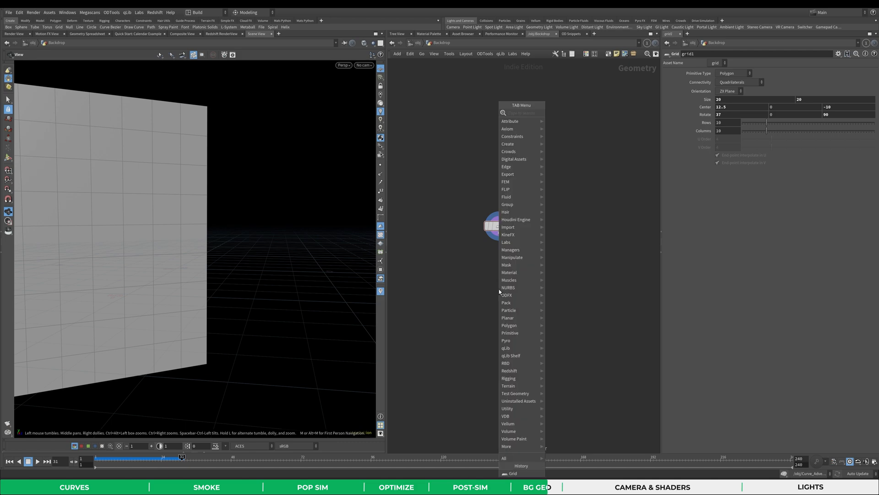
{"action": "type", "text": "uv"}
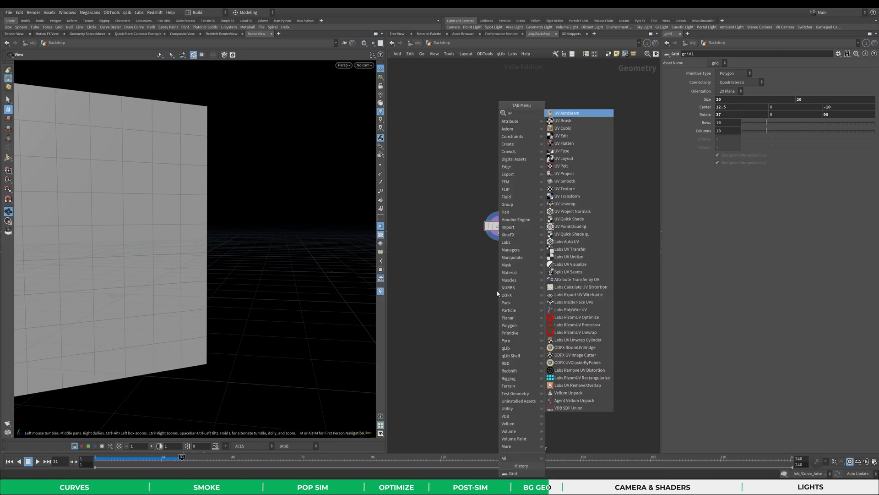
{"action": "left_click", "coordinate": [568, 173]}
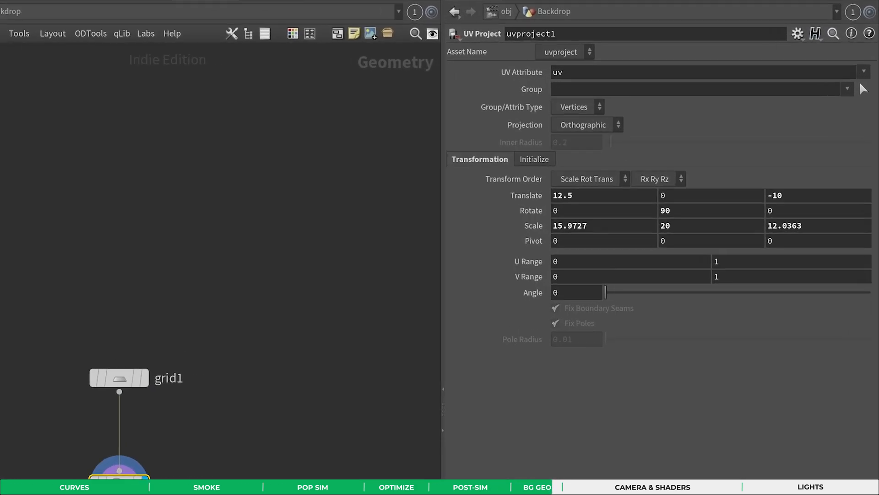
{"action": "left_click", "coordinate": [712, 211]}
{"action": "type", "text": "-90"}
{"action": "key", "text": "Return"}
{"action": "middle_click_drag", "start_coordinate": [128, 476], "coordinate": [119, 393]}
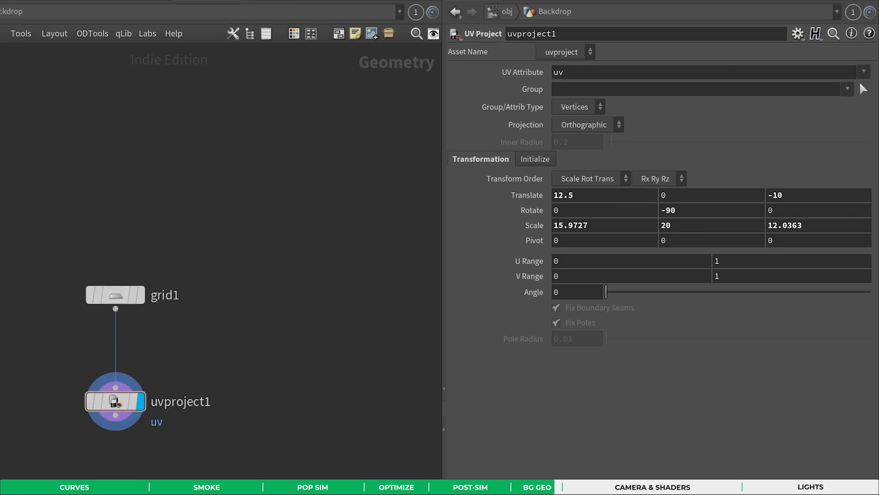
Append a Null named OUT below uvproject1.
{"action": "left_click", "coordinate": [370, 301]}
{"action": "right_click", "coordinate": [372, 362]}
{"action": "type", "text": "null"}
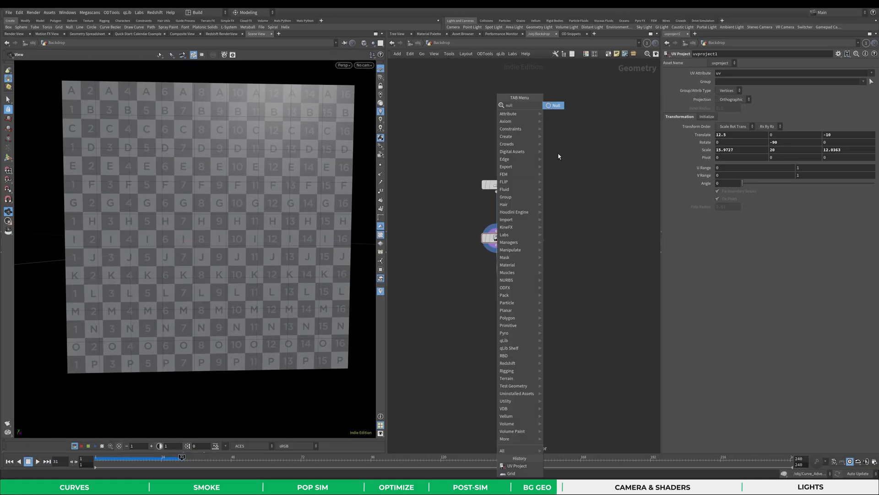
{"action": "left_click", "coordinate": [552, 105]}
{"action": "double_click", "coordinate": [521, 291]}
{"action": "type", "text": "OUT"}
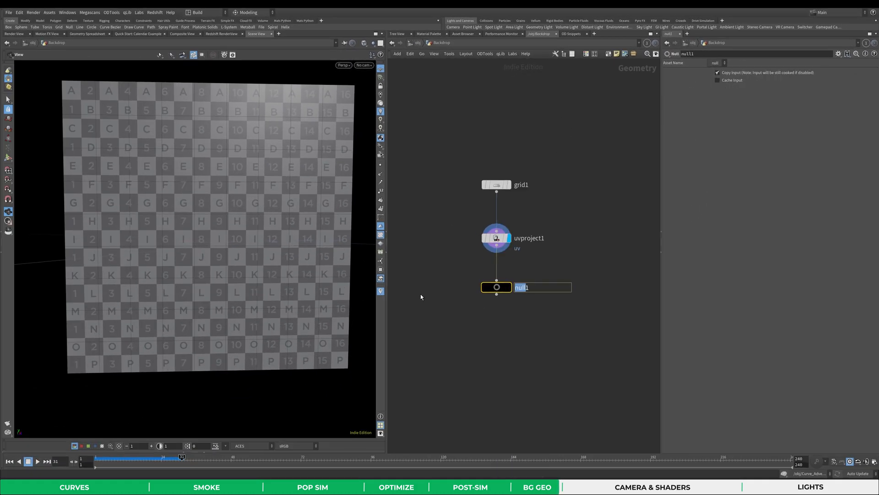
{"action": "key", "text": "Return"}
Go up to the object level and create a camera from a view framing the curves against the backdrop, lined up below Curve_Advection.
{"action": "key", "text": "u"}
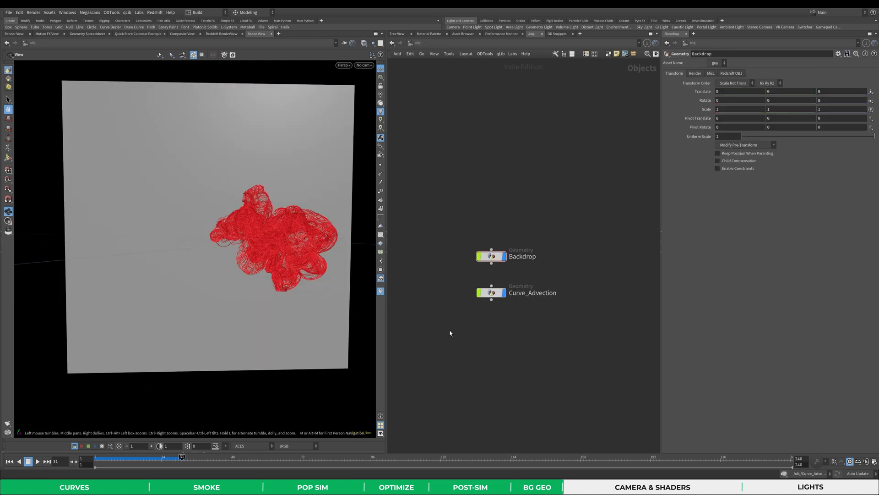
{"action": "middle_click_drag", "start_coordinate": [327, 289], "coordinate": [288, 296]}
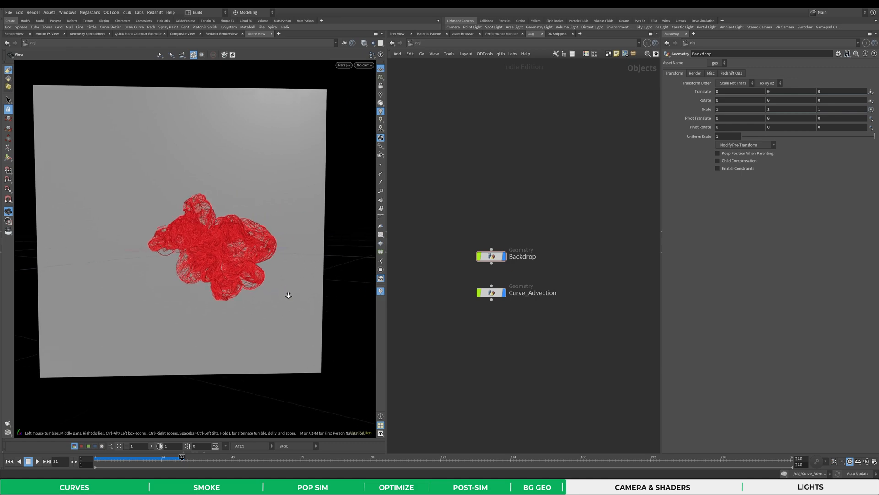
{"action": "left_click_drag", "start_coordinate": [288, 297], "coordinate": [255, 320]}
{"action": "right_click_drag", "start_coordinate": [255, 320], "coordinate": [265, 315]}
{"action": "left_click_drag", "start_coordinate": [265, 314], "coordinate": [274, 234]}
{"action": "middle_click_drag", "start_coordinate": [332, 205], "coordinate": [314, 194]}
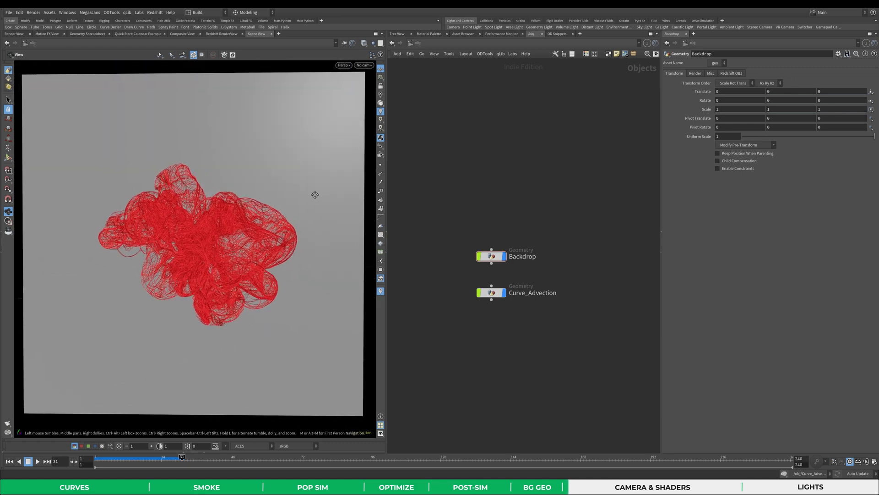
{"action": "left_click", "coordinate": [453, 27], "text": "ctrl"}
{"action": "left_click_drag", "start_coordinate": [437, 196], "coordinate": [476, 323]}
{"action": "key", "text": "l"}
{"action": "left_click", "coordinate": [494, 284]}
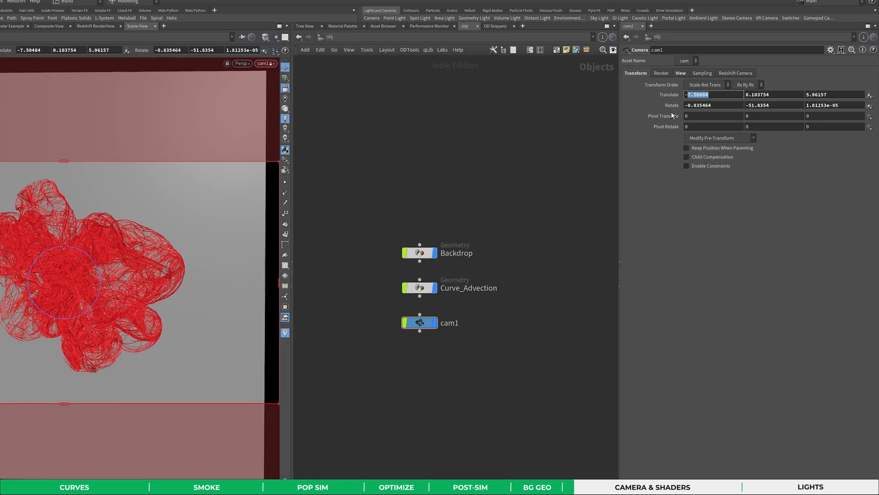
Set cam1's translation to -16, 1.15, 13.
{"action": "type", "text": "16"}
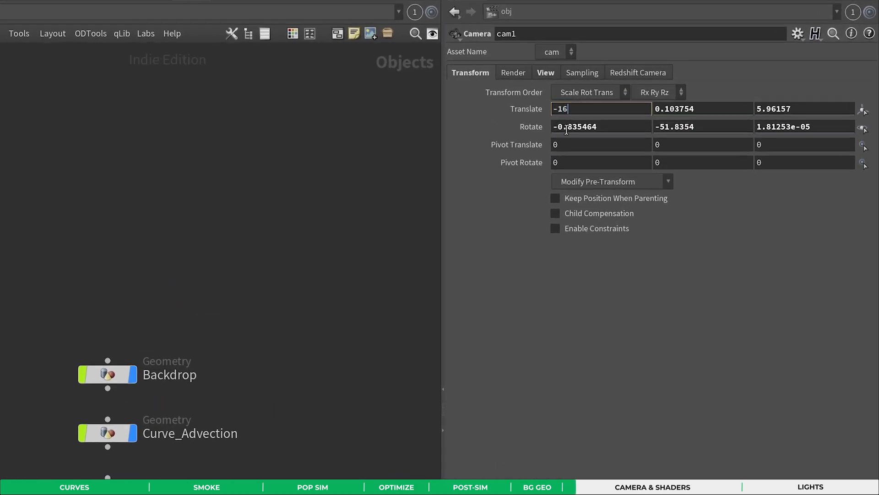
{"action": "key", "text": "Tab"}
{"action": "type", "text": "1.15"}
{"action": "key", "text": "Tab"}
{"action": "type", "text": "13"}
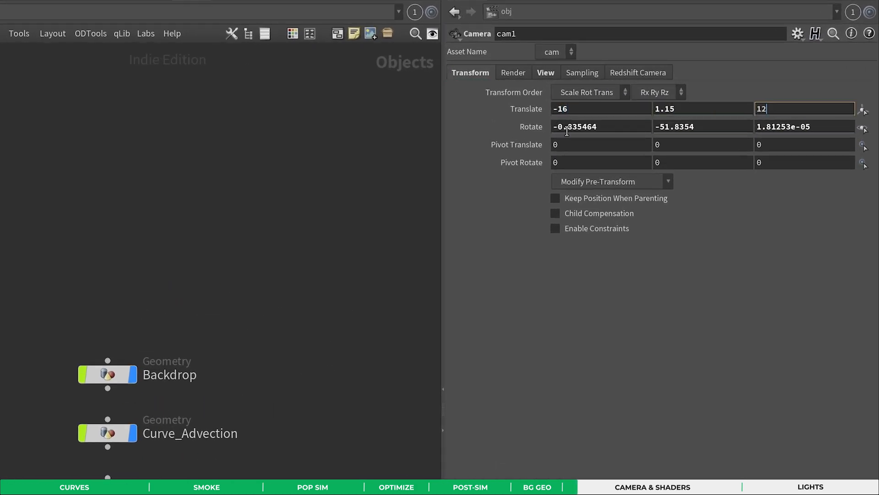
Set cam1's rotation to -3, -51, 0.
{"action": "key", "text": "Tab"}
{"action": "type", "text": "-3"}
{"action": "key", "text": "Tab"}
{"action": "type", "text": "-51"}
{"action": "key", "text": "Tab"}
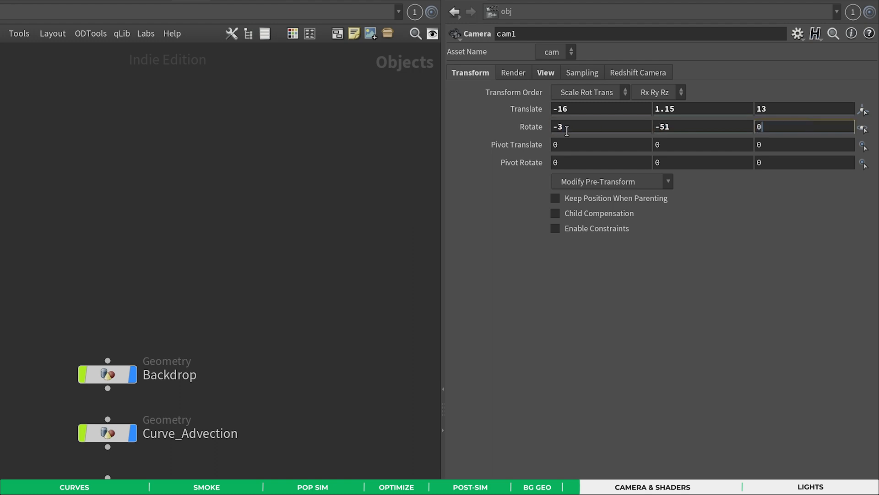
Set cam1's focal length to 110 mm and reset its near and far clipping to their defaults.
{"action": "left_click", "coordinate": [546, 72]}
{"action": "left_click", "coordinate": [864, 109]}
{"action": "left_click", "coordinate": [719, 163]}
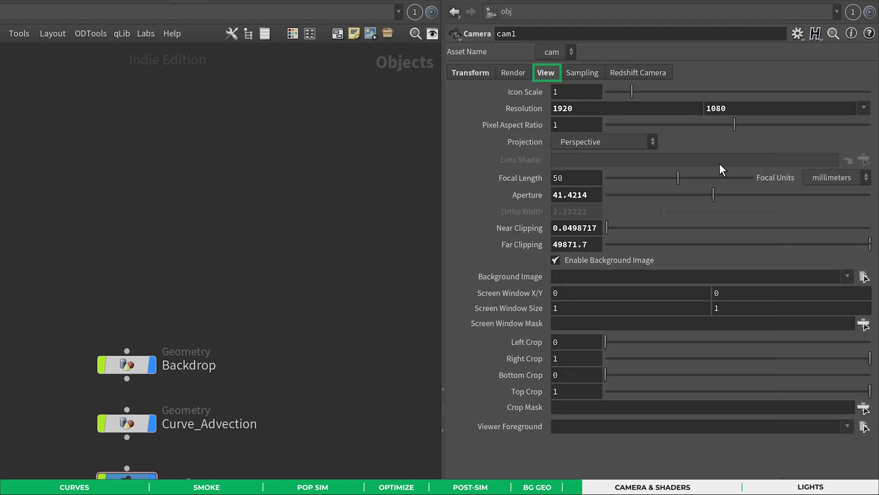
{"action": "left_click_drag", "start_coordinate": [592, 179], "coordinate": [532, 184]}
{"action": "type", "text": "110"}
{"action": "key", "text": "Return"}
{"action": "middle_click", "coordinate": [579, 226], "text": "ctrl"}
{"action": "middle_click", "coordinate": [575, 243], "text": "ctrl"}
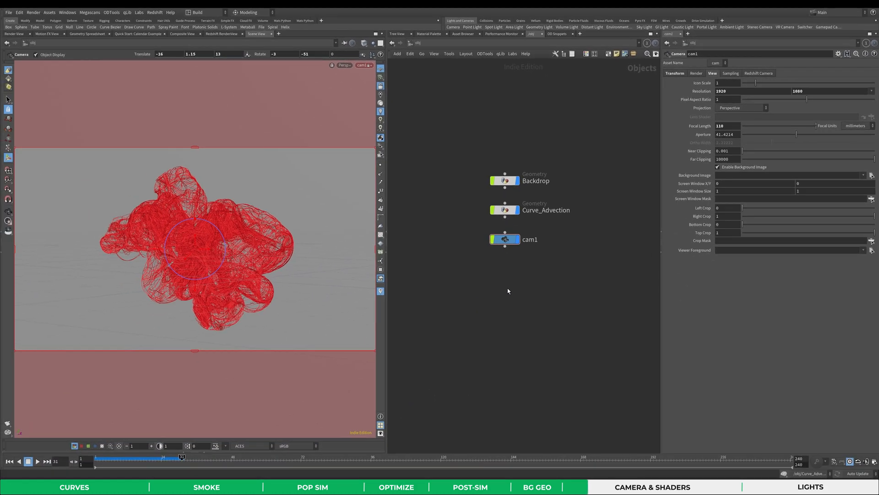
Add a Material Network below cam1 and lay out all the object nodes.
{"action": "key", "text": "Tab"}
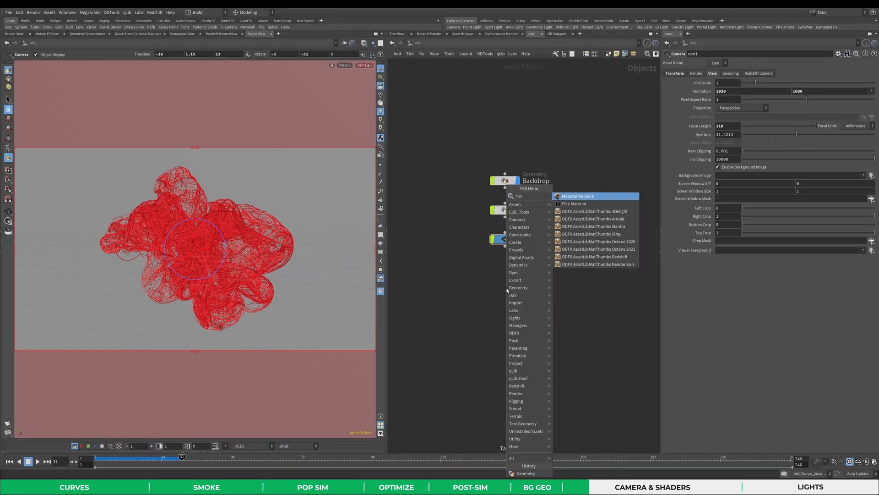
{"action": "left_click", "coordinate": [578, 203]}
{"action": "left_click", "coordinate": [507, 273]}
{"action": "key", "text": "ctrl+a"}
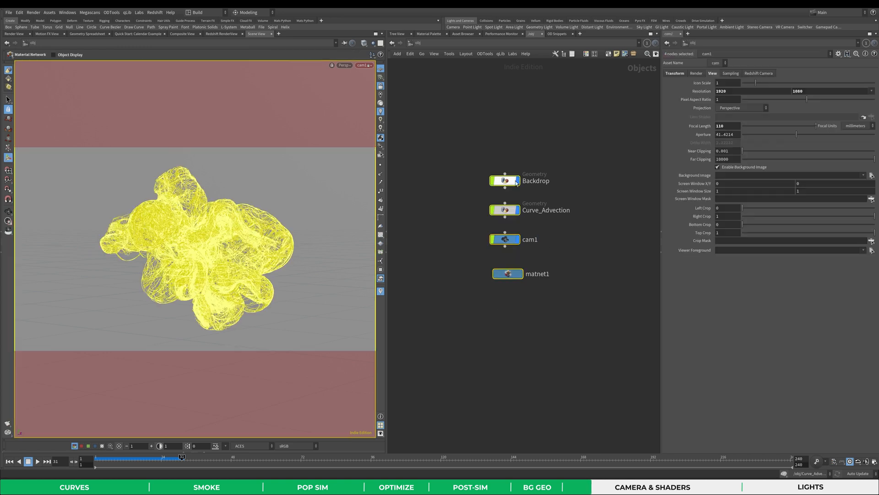
{"action": "key", "text": "l"}
Rename the material network Materials and go inside it.
{"action": "left_click", "coordinate": [467, 286]}
{"action": "key", "text": "F2"}
{"action": "type", "text": "Ma"}
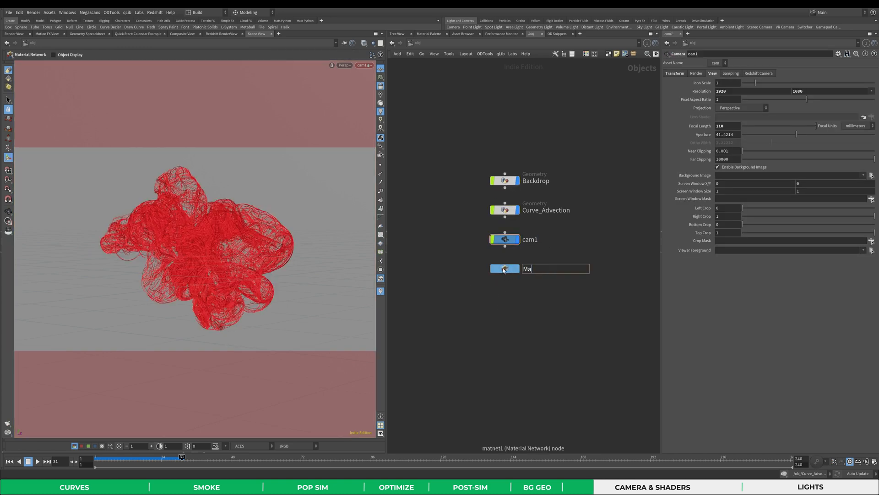
{"action": "type", "text": "terials"}
{"action": "key", "text": "Return"}
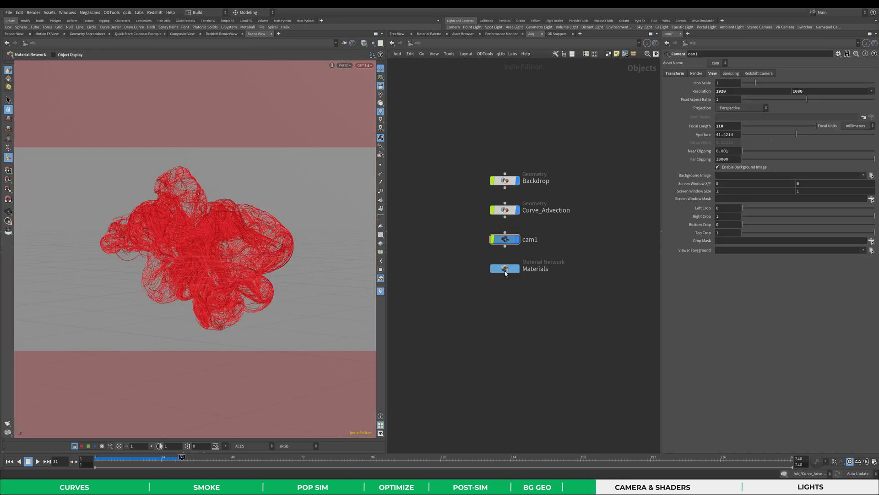
{"action": "double_click", "coordinate": [505, 270]}
{"action": "key", "text": "Tab"}
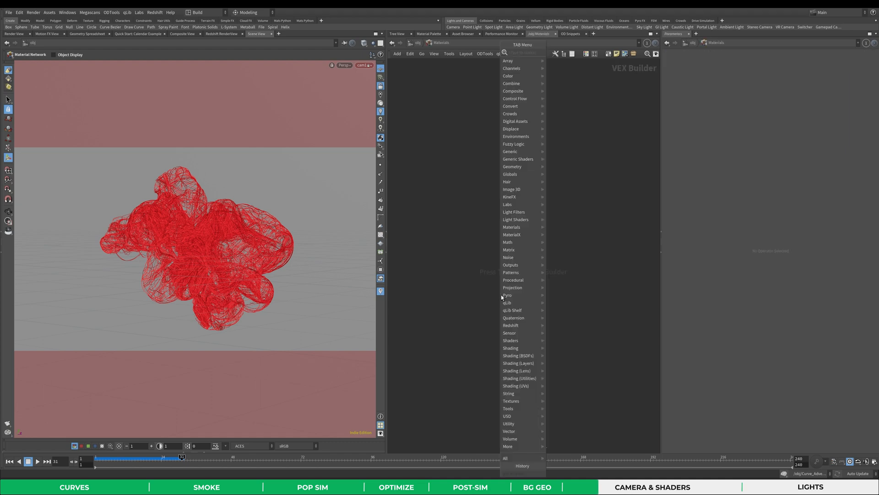
{"action": "type", "text": "rs materia"}
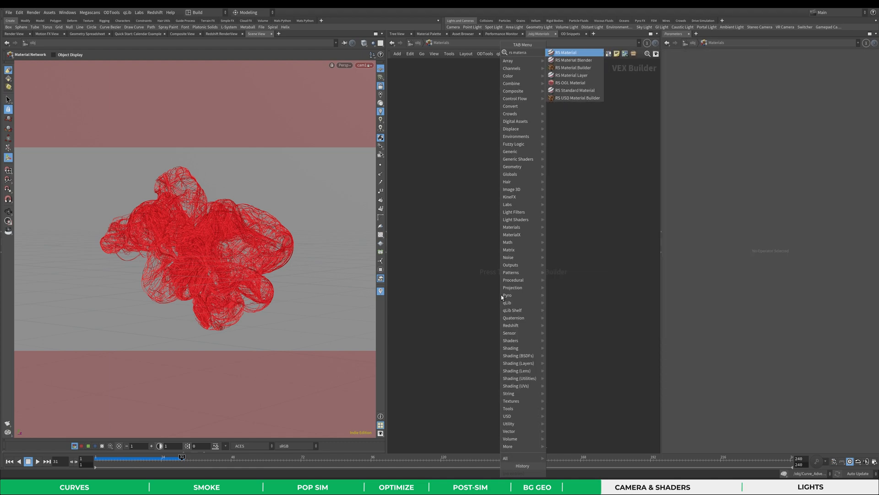
{"action": "key", "text": "Return"}
{"action": "key", "text": "Escape"}
Add an RS Material Builder node to the empty Materials network.
{"action": "key", "text": "Tab"}
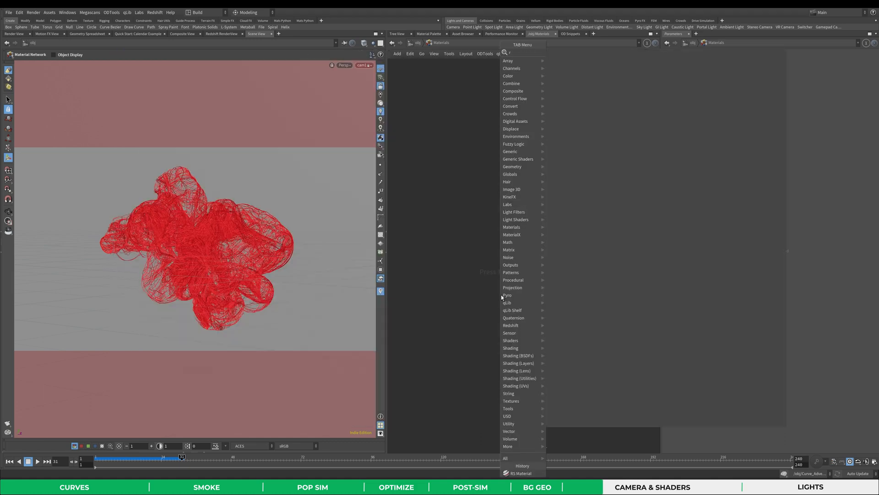
{"action": "type", "text": "rs mate"}
{"action": "key", "text": "Down"}
{"action": "key", "text": "Down"}
{"action": "key", "text": "Return"}
{"action": "left_click", "coordinate": [501, 295]}
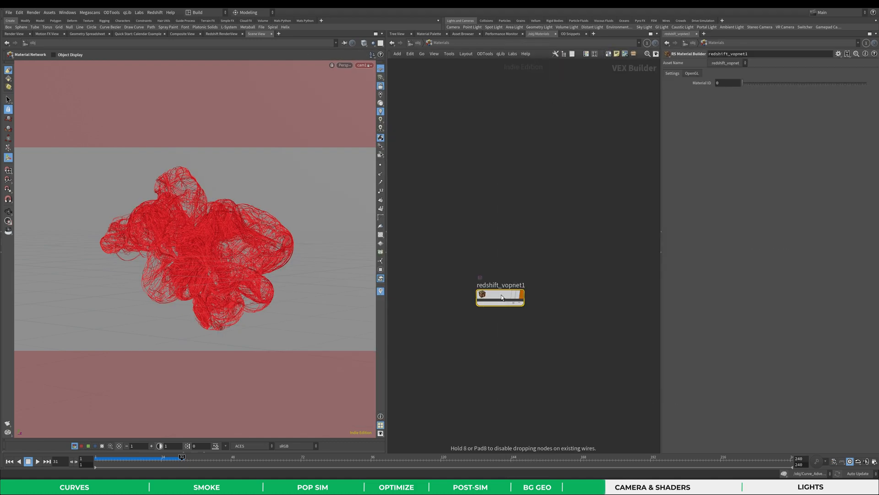
Rename the RS Material Builder Curves.
{"action": "left_click", "coordinate": [507, 286]}
{"action": "left_click_drag", "start_coordinate": [527, 285], "coordinate": [398, 285]}
{"action": "type", "text": "Curves"}
{"action": "key", "text": "Return"}
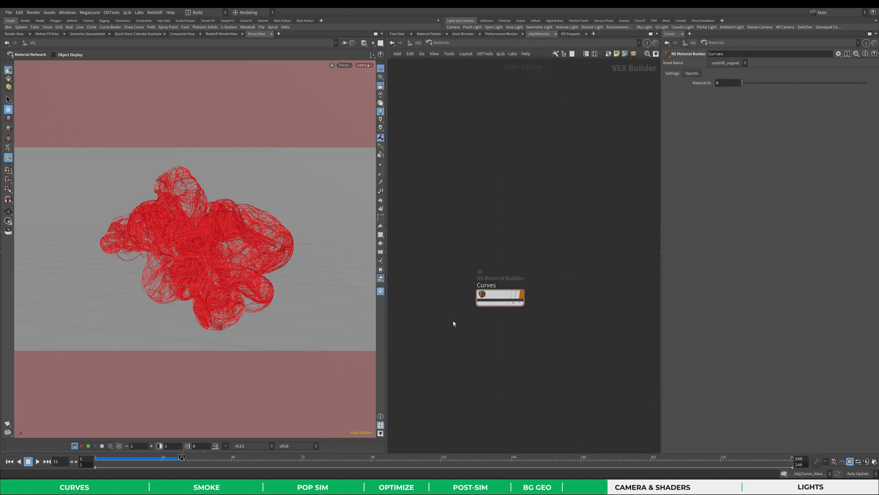
Go inside the Curves material and select StandardMaterial1 to show its parameters.
{"action": "double_click", "coordinate": [498, 297]}
{"action": "middle_click_drag", "start_coordinate": [500, 295], "coordinate": [535, 301]}
{"action": "left_click_drag", "start_coordinate": [517, 243], "coordinate": [514, 256]}
{"action": "left_click", "coordinate": [487, 263]}
{"action": "middle_click_drag", "start_coordinate": [487, 263], "coordinate": [456, 253]}
{"action": "left_click", "coordinate": [517, 247]}
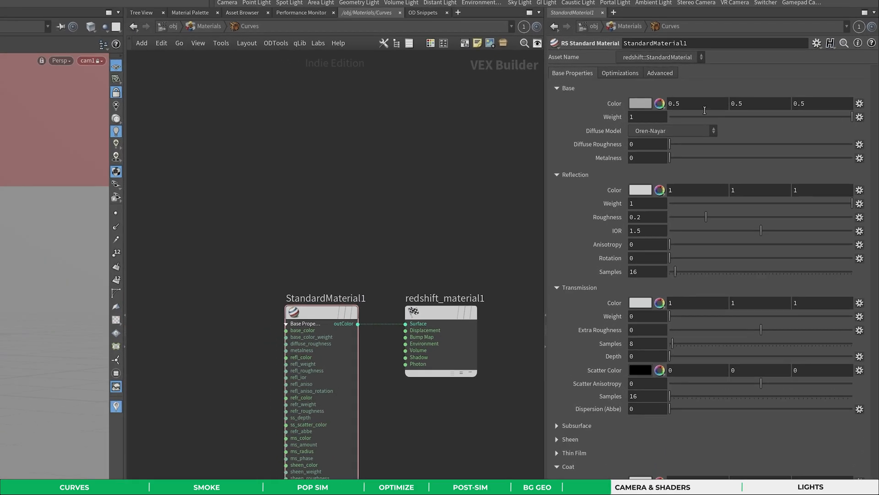
Set StandardMaterial1's base color to 1, 1, 1.
{"action": "double_click", "coordinate": [679, 108]}
{"action": "type", "text": "1"}
{"action": "key", "text": "Tab"}
{"action": "type", "text": "1"}
{"action": "key", "text": "Tab"}
{"action": "type", "text": "1"}
{"action": "key", "text": "Return"}
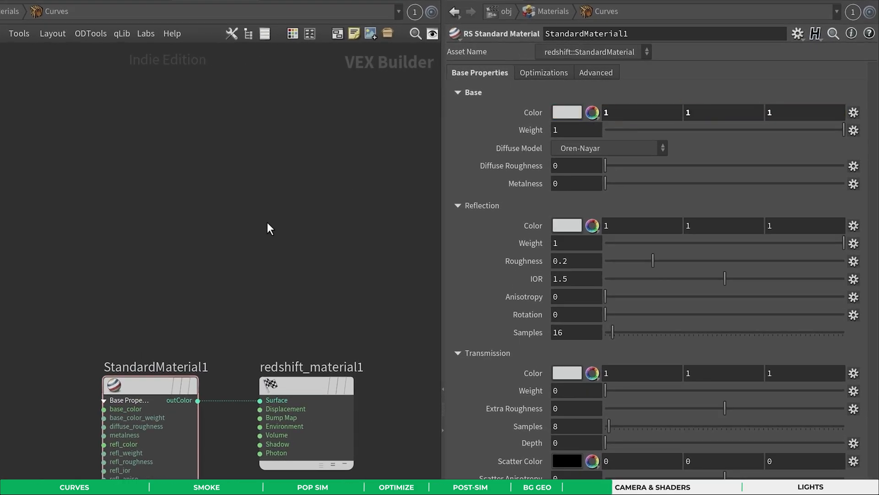
Add an RS Point Attribute node beside StandardMaterial1 and connect its outColor to the material's base_color input.
{"action": "middle_click_drag", "start_coordinate": [377, 267], "coordinate": [363, 199]}
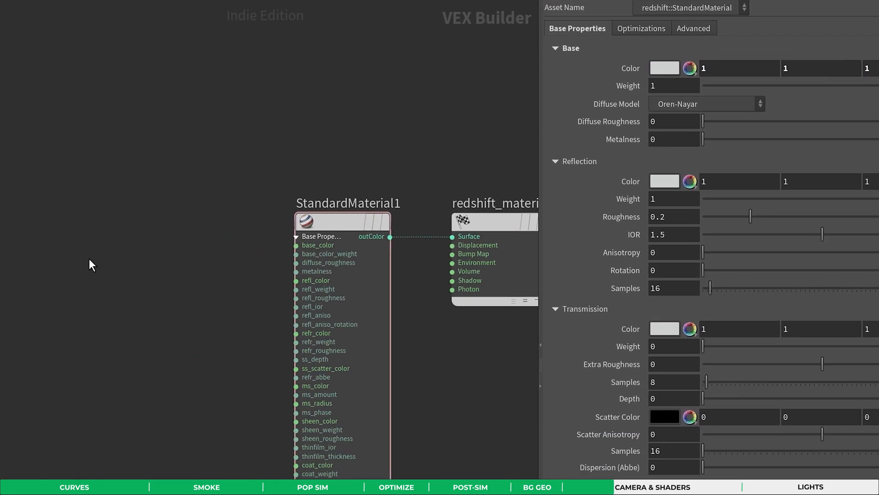
{"action": "key", "text": "Tab"}
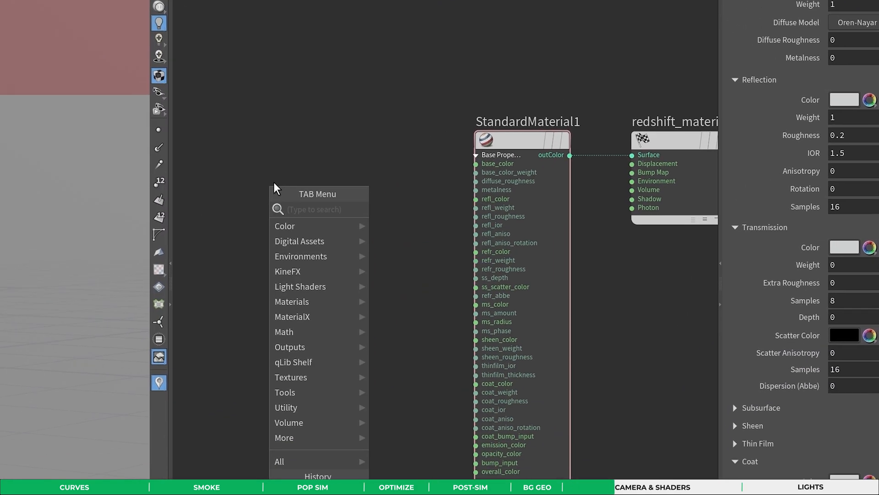
{"action": "type", "text": "p"}
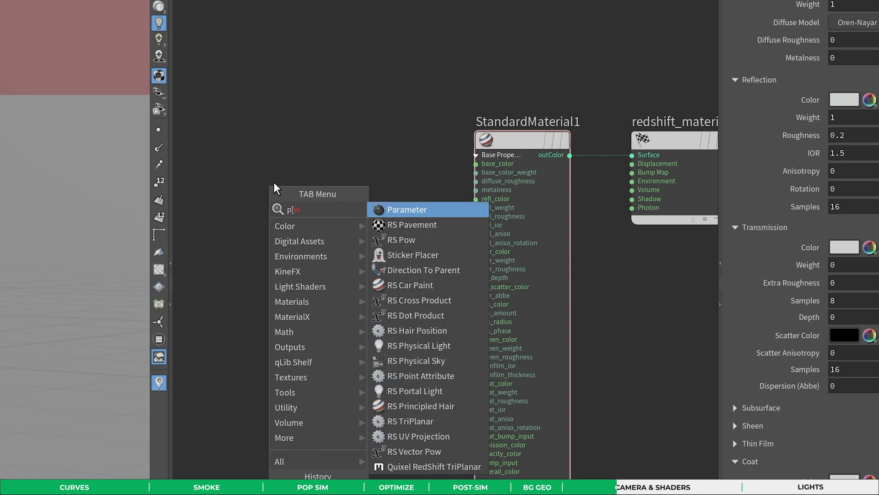
{"action": "type", "text": "oint"}
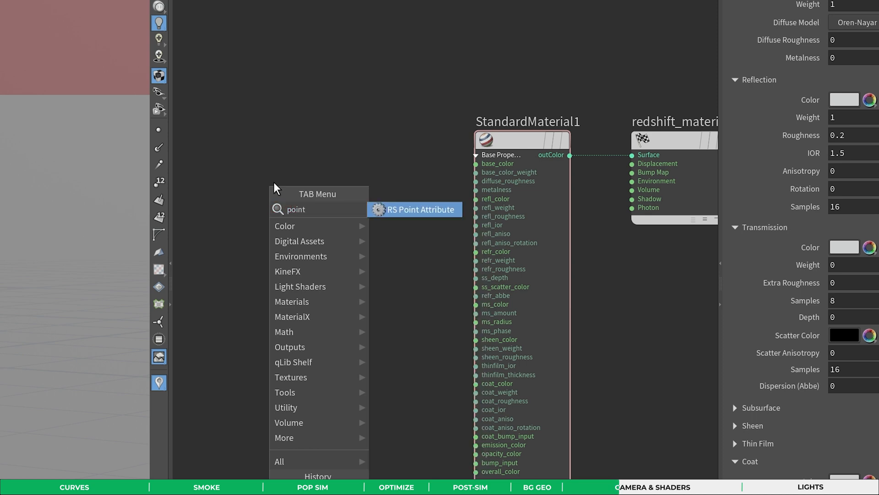
{"action": "key", "text": "Return"}
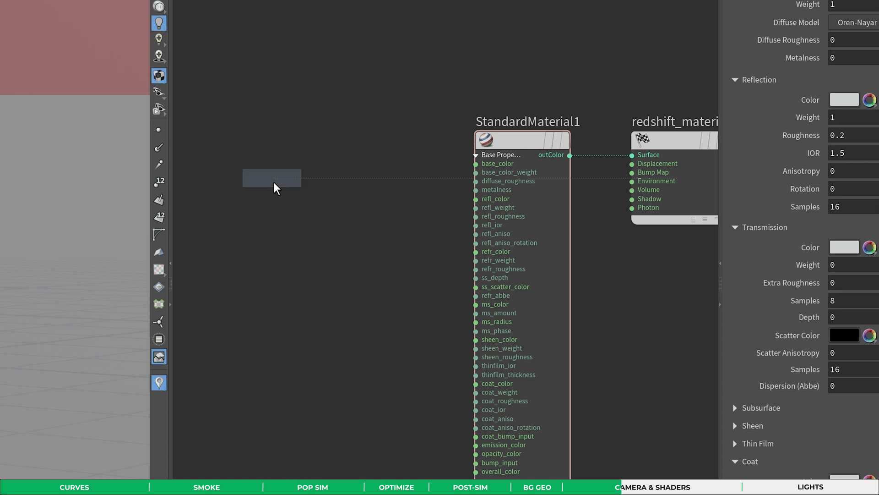
{"action": "left_click", "coordinate": [274, 182]}
{"action": "left_click_drag", "start_coordinate": [320, 193], "coordinate": [476, 163]}
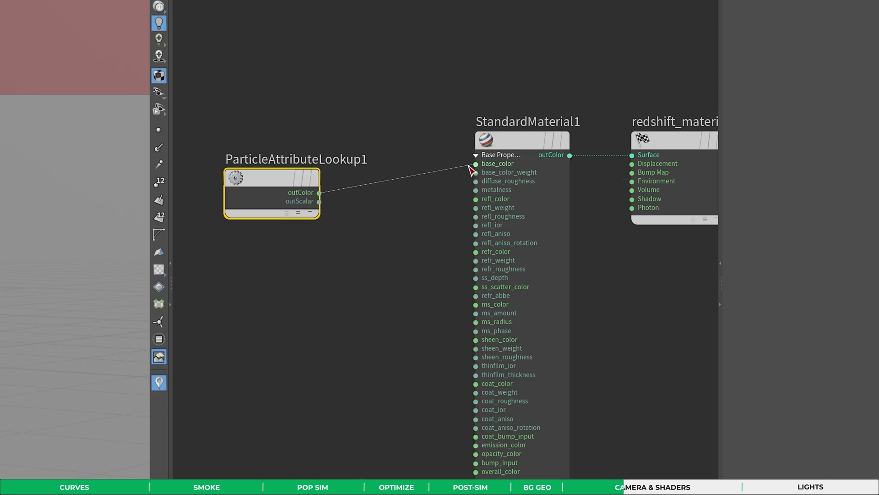
{"action": "left_click_drag", "start_coordinate": [263, 180], "coordinate": [273, 145]}
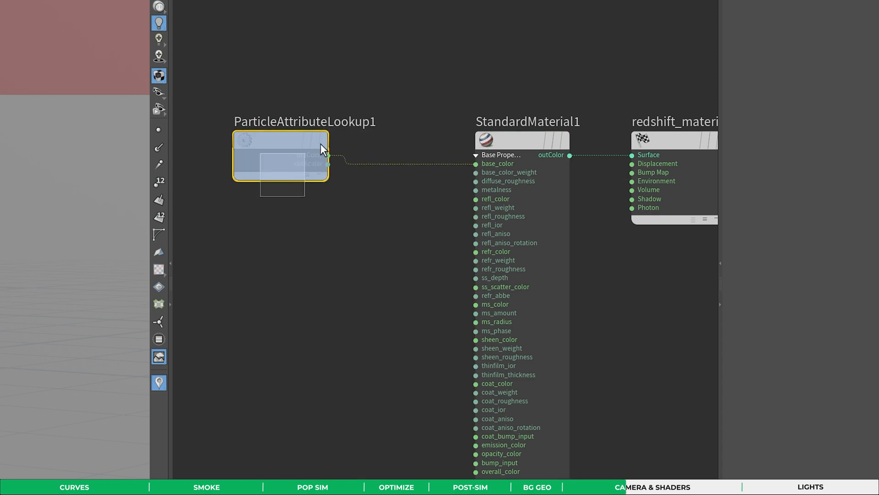
Set StandardMaterial1's reflection roughness to 0.5 and its reflection weight to 0.5.
{"action": "left_click", "coordinate": [481, 169]}
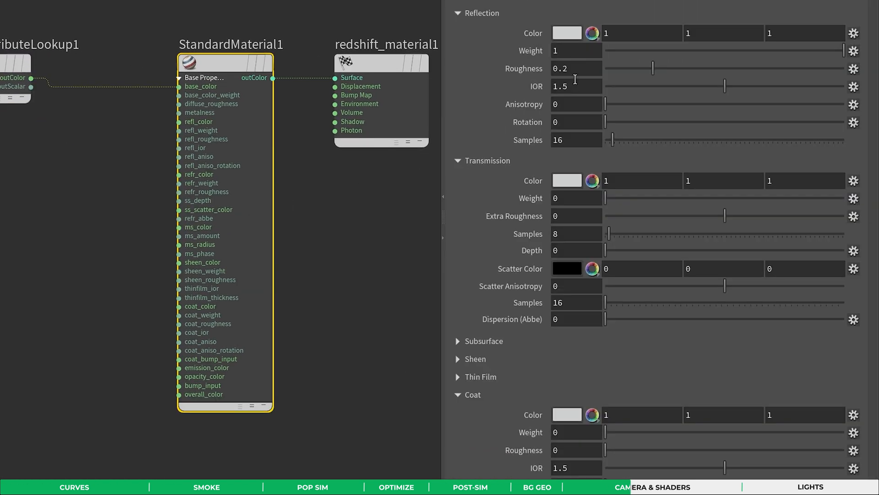
{"action": "left_click", "coordinate": [575, 77]}
{"action": "key", "text": "Tab"}
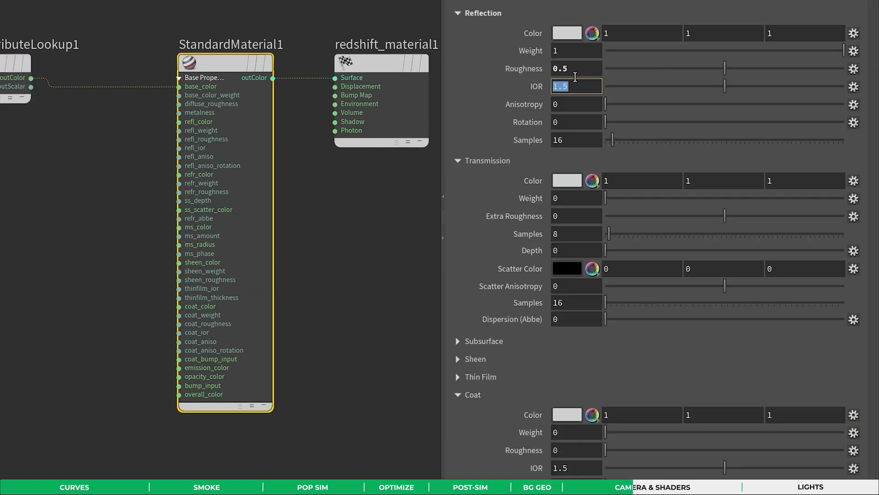
{"action": "key", "text": "shift+Tab"}
{"action": "key", "text": "shift+Tab"}
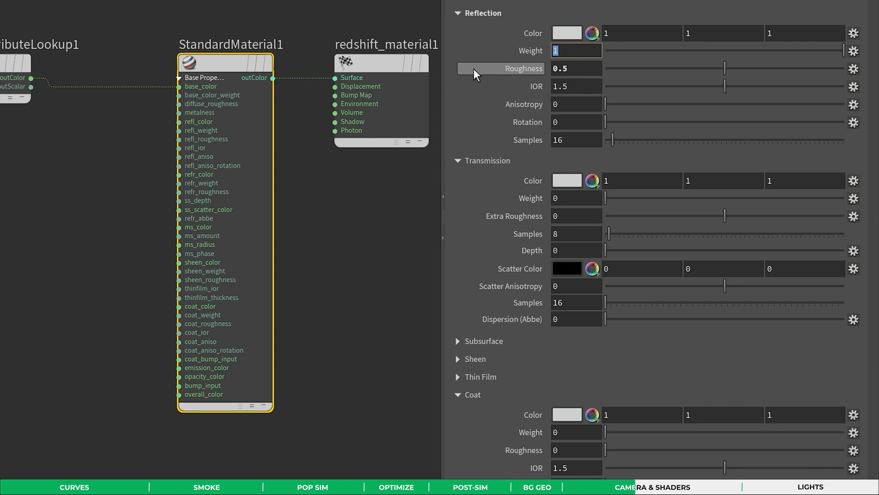
{"action": "type", "text": ".5"}
{"action": "key", "text": "Return"}
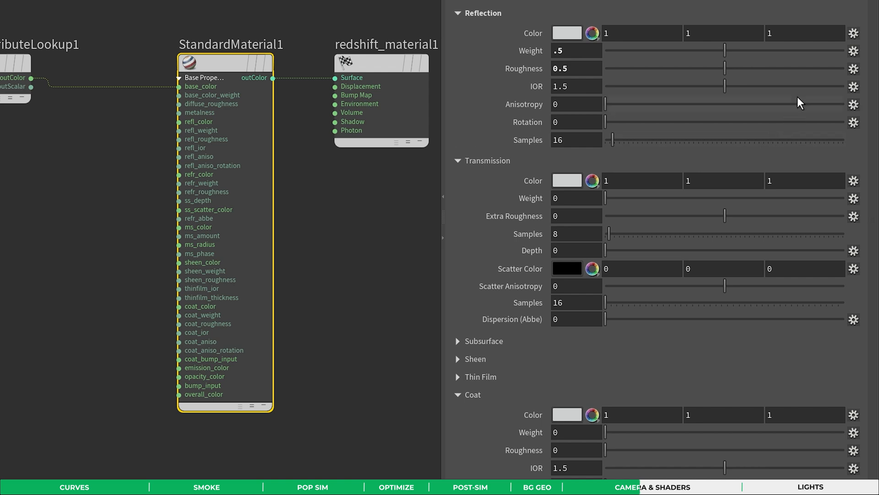
Set StandardMaterial1's subsurface weight to 0.25 and subsurface scale to 0.1.
{"action": "scroll", "coordinate": [869, 94], "scroll_direction": "down", "scroll_amount": 3}
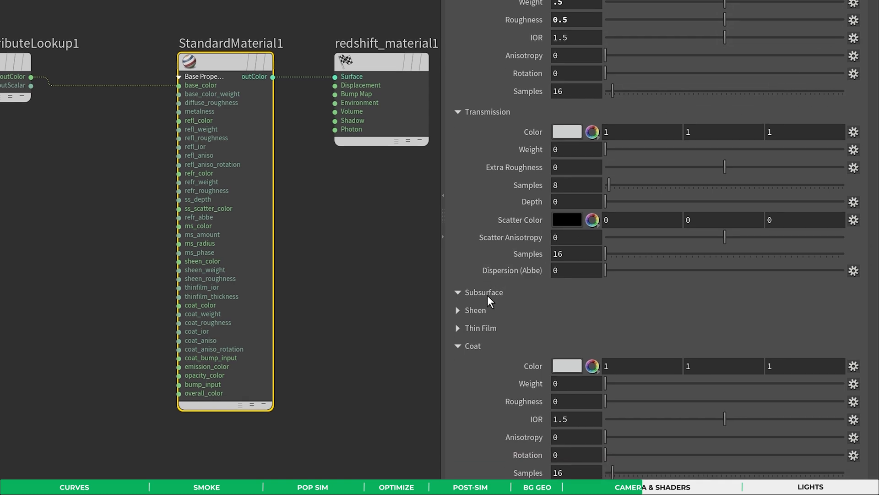
{"action": "left_click", "coordinate": [472, 282]}
{"action": "left_click", "coordinate": [559, 320]}
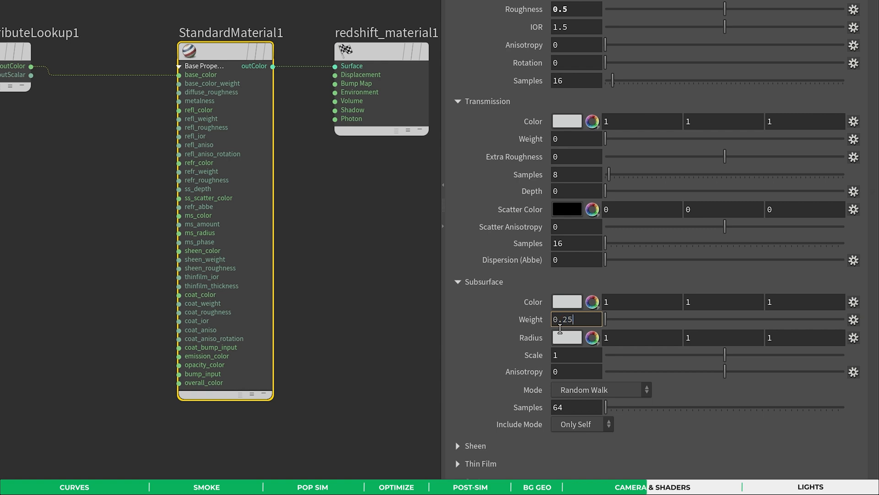
{"action": "key", "text": "Tab"}
{"action": "key", "text": "Tab"}
{"action": "key", "text": "Tab"}
{"action": "key", "text": "Tab"}
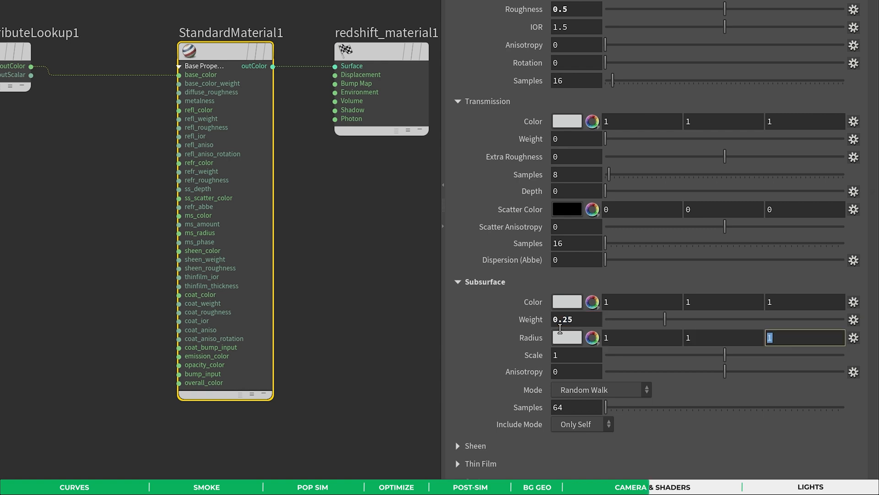
{"action": "key", "text": "Return"}
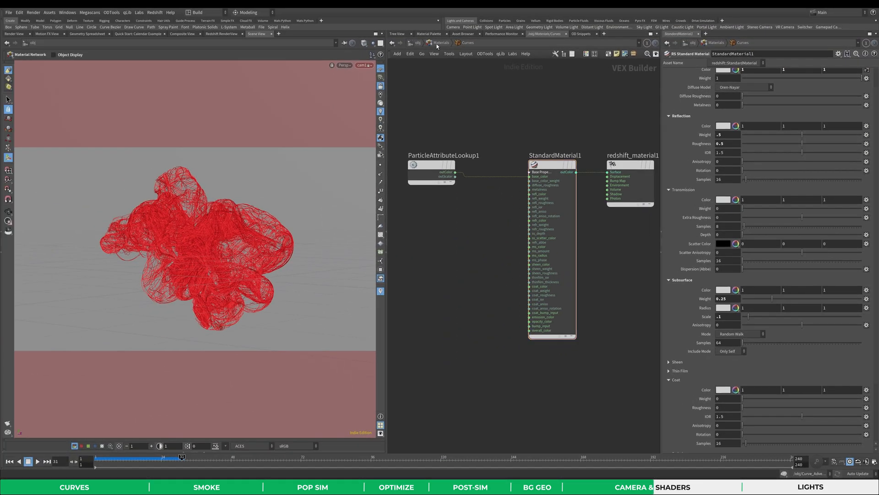
Copy the Curves material and assign it as /obj/Materials/Curves to the Curve_Advection object.
{"action": "left_click", "coordinate": [440, 43]}
{"action": "key", "text": "ctrl+c"}
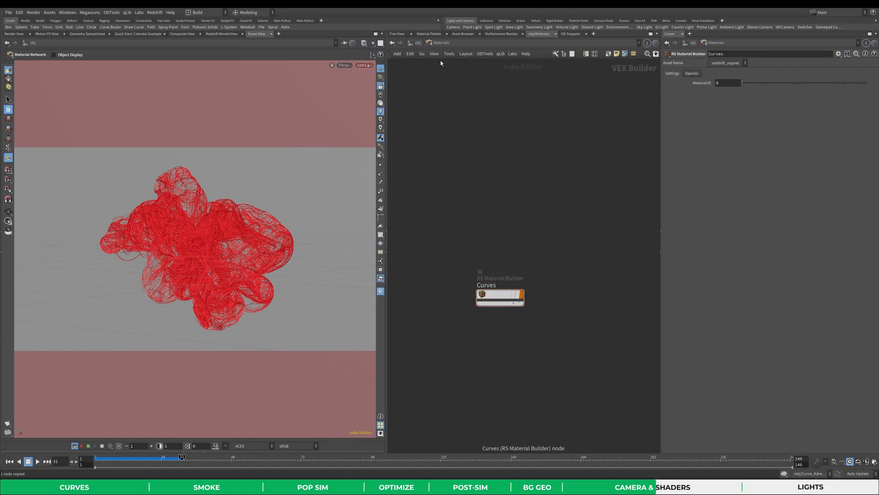
{"action": "left_click", "coordinate": [417, 43]}
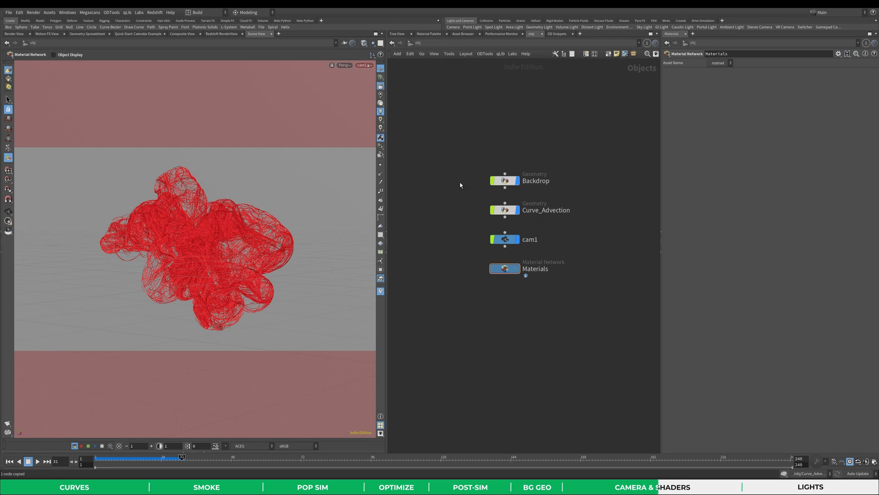
{"action": "left_click_drag", "start_coordinate": [493, 214], "coordinate": [502, 215]}
{"action": "left_click", "coordinate": [695, 73]}
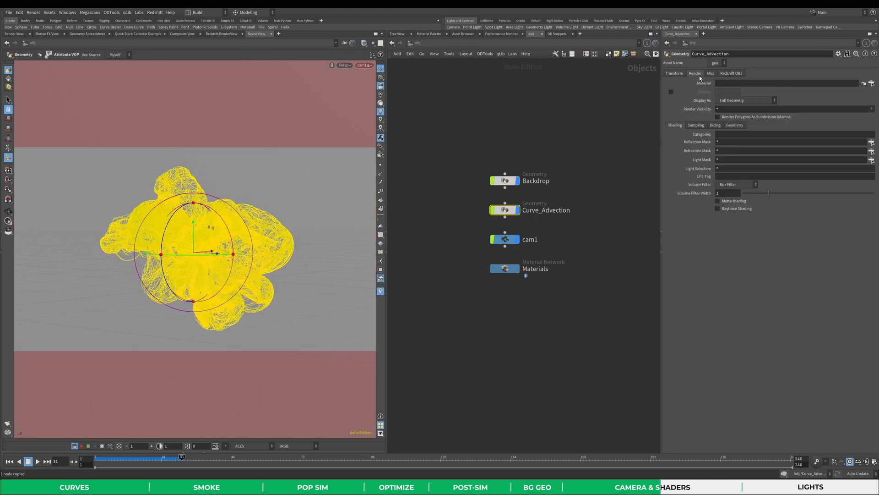
{"action": "left_click", "coordinate": [734, 83]}
{"action": "key", "text": "ctrl+v"}
{"action": "key", "text": "Return"}
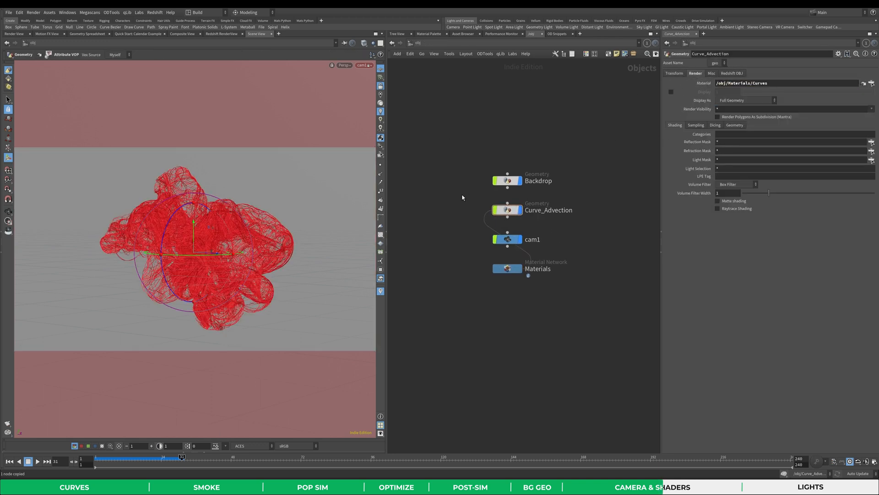
Enable Render Object as Strands in Curve_Advection's Redshift settings and set the strands' default scale to 0.002.
{"action": "left_click_drag", "start_coordinate": [478, 218], "coordinate": [566, 197]}
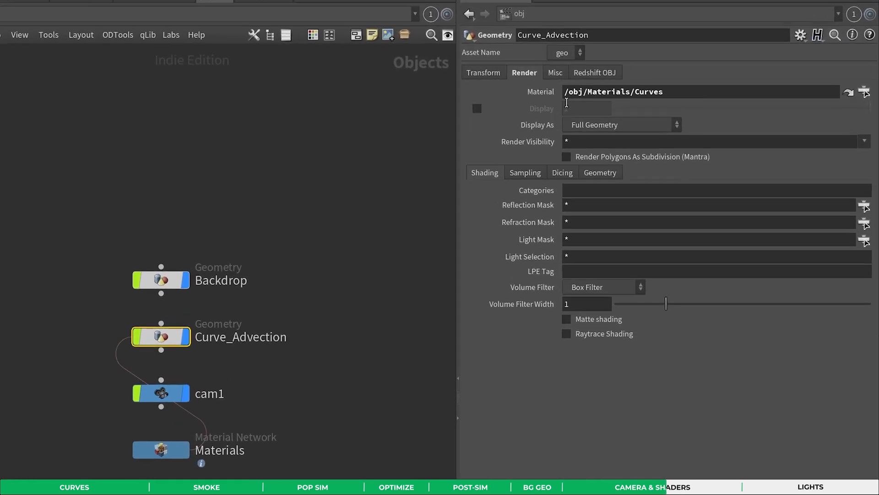
{"action": "left_click", "coordinate": [594, 72]}
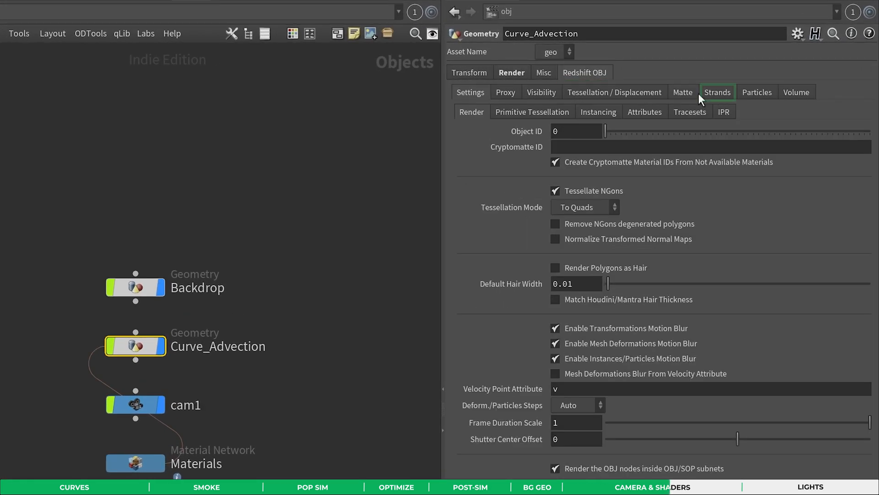
{"action": "left_click", "coordinate": [716, 94]}
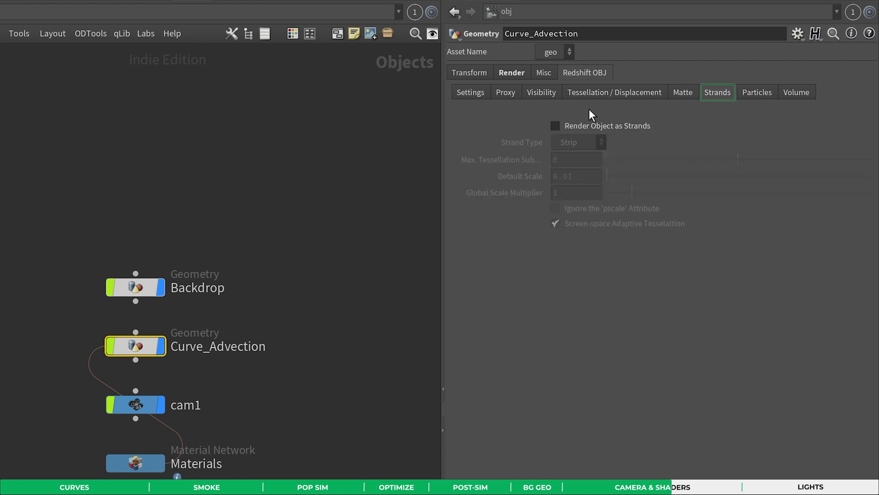
{"action": "left_click", "coordinate": [552, 125]}
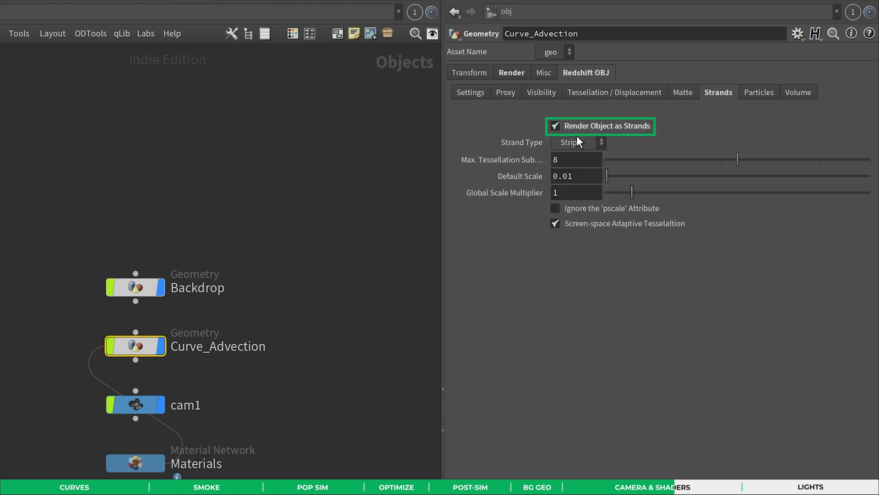
{"action": "left_click", "coordinate": [588, 176]}
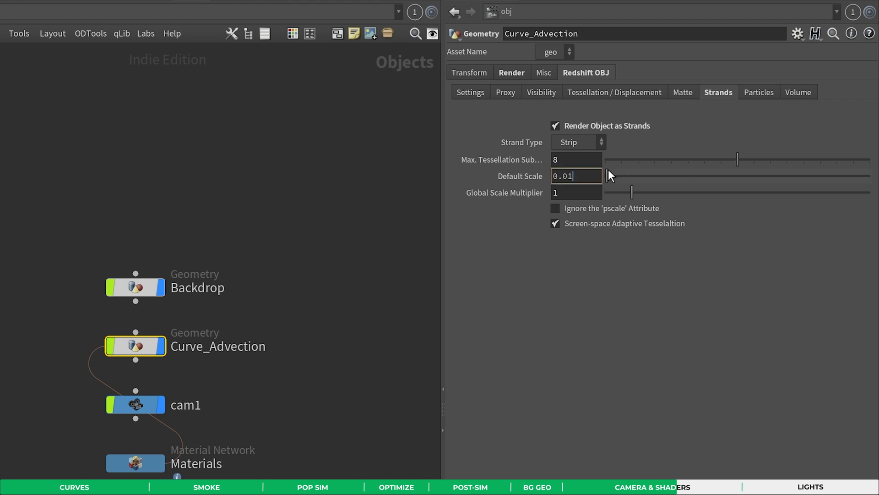
{"action": "key", "text": "BackSpace"}
{"action": "type", "text": "02"}
{"action": "key", "text": "Return"}
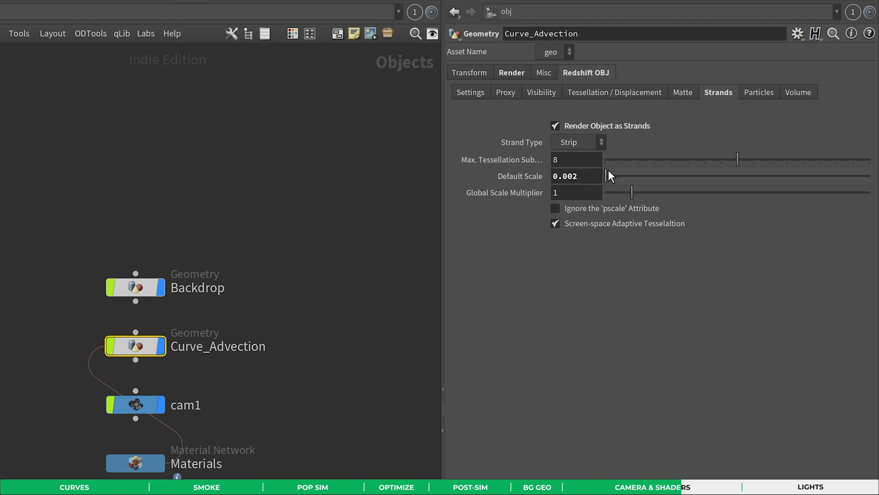
Go inside the Materials network and add a second RS Material Builder above Curves.
{"action": "middle_click_drag", "start_coordinate": [308, 214], "coordinate": [332, 194]}
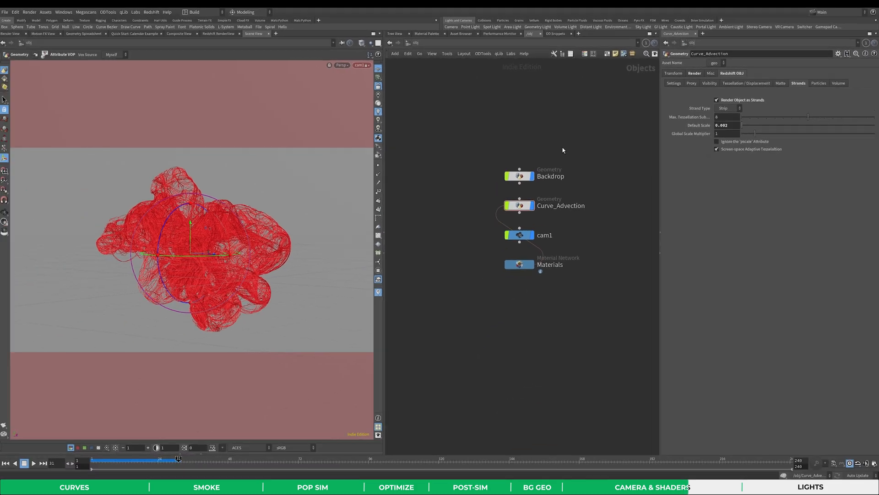
{"action": "middle_click_drag", "start_coordinate": [474, 197], "coordinate": [468, 196]}
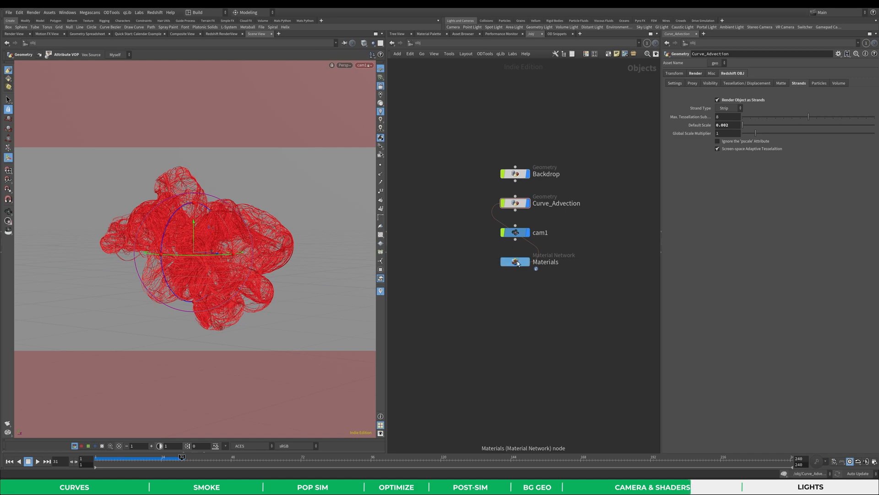
{"action": "double_click", "coordinate": [518, 263]}
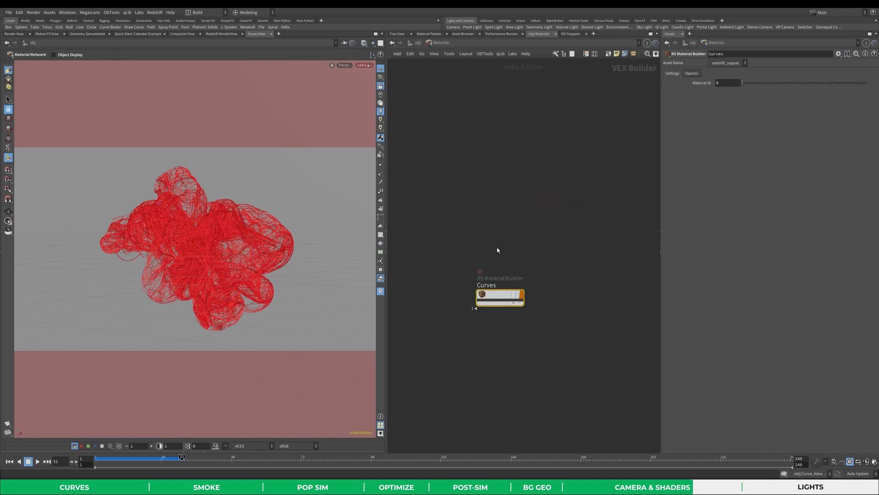
{"action": "key", "text": "Tab"}
{"action": "type", "text": "rs mate"}
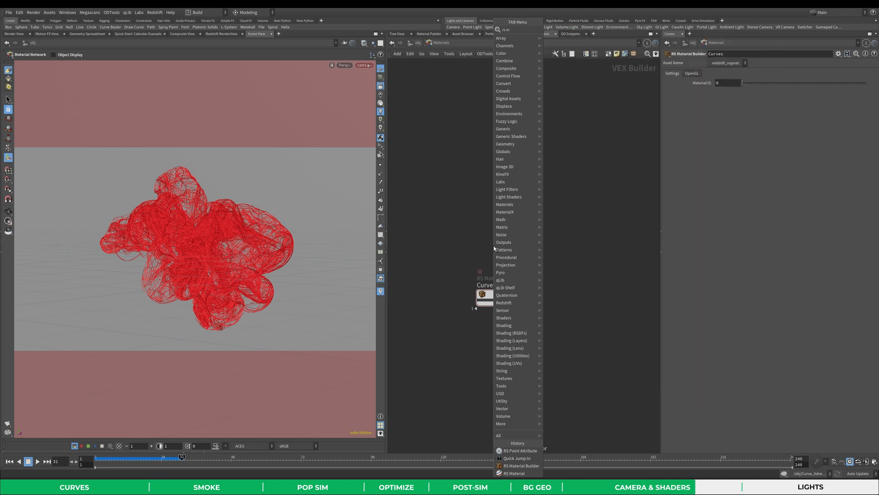
{"action": "left_click", "coordinate": [576, 45]}
{"action": "left_click", "coordinate": [499, 238]}
Rename the new RS Material Builder Backdrop.
{"action": "left_click", "coordinate": [494, 227]}
{"action": "type", "text": "B"}
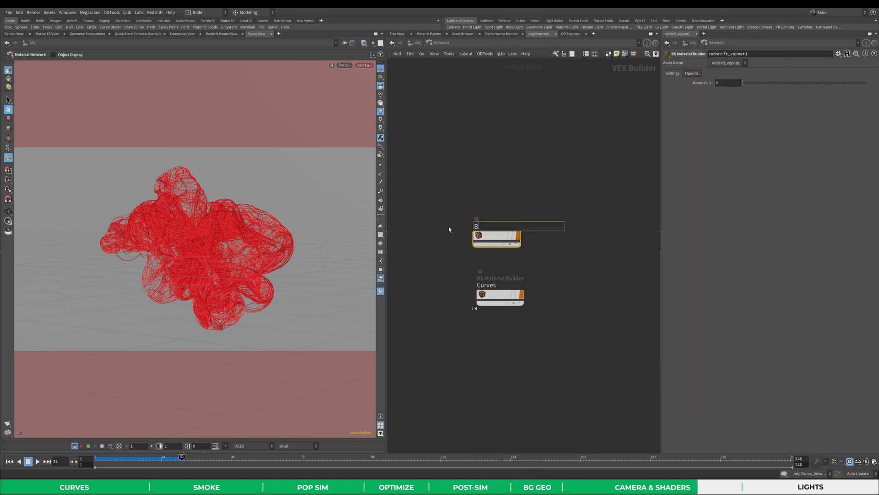
{"action": "type", "text": "ackdrop"}
{"action": "key", "text": "Return"}
Go inside the Backdrop material and delete its StandardMaterial1 node.
{"action": "key", "text": "Return"}
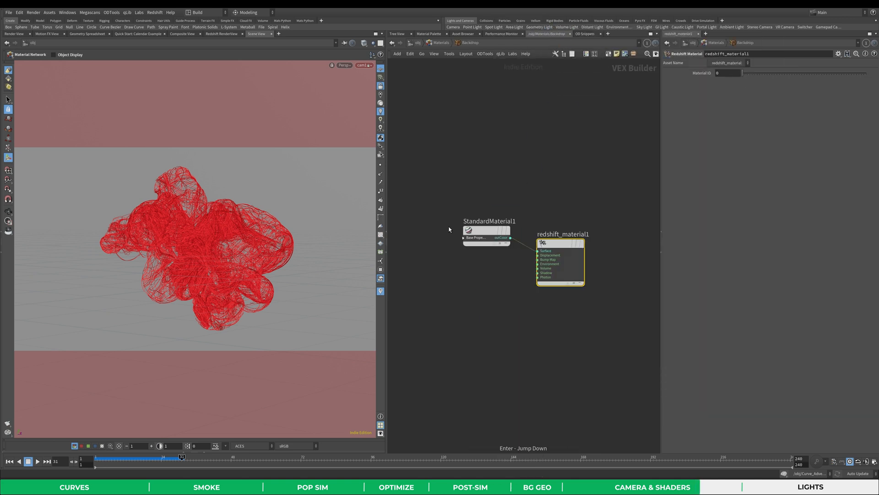
{"action": "key", "text": "l"}
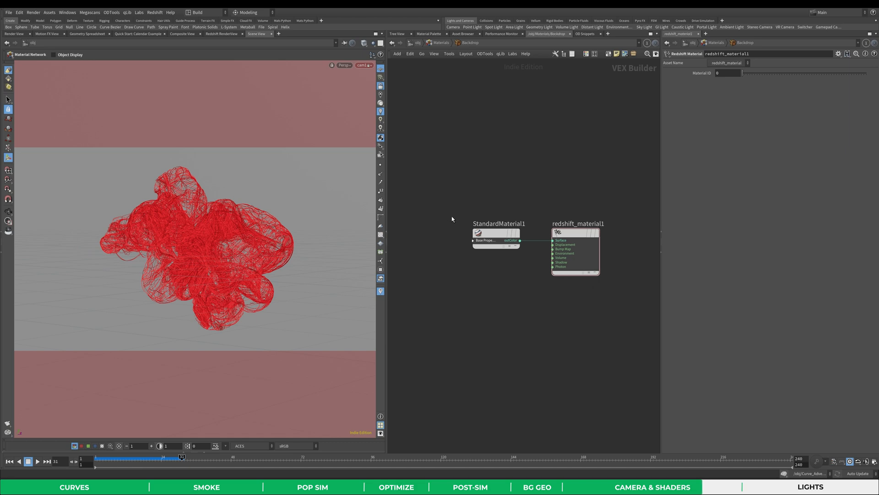
{"action": "left_click_drag", "start_coordinate": [447, 207], "coordinate": [502, 284]}
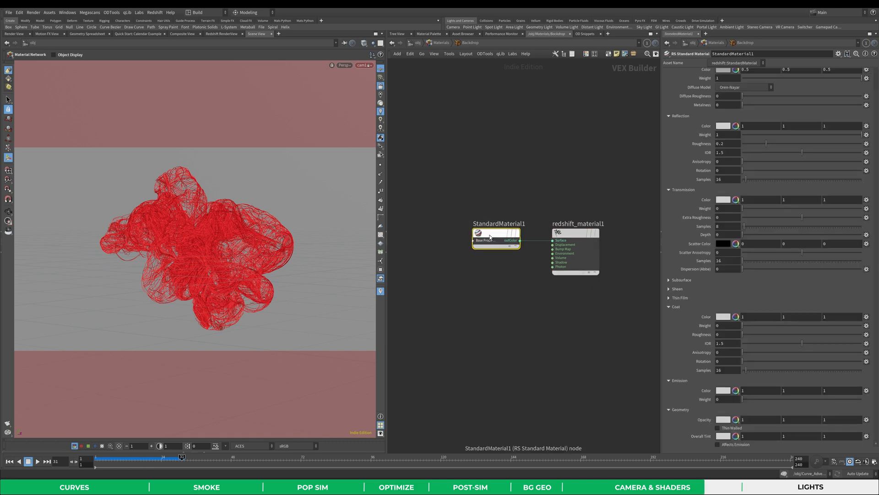
{"action": "key", "text": "Delete"}
Add an RS Ramp node in the Backdrop material and wire its outColor into redshift_material1's Surface input.
{"action": "key", "text": "Tab"}
{"action": "type", "text": "rsramp"}
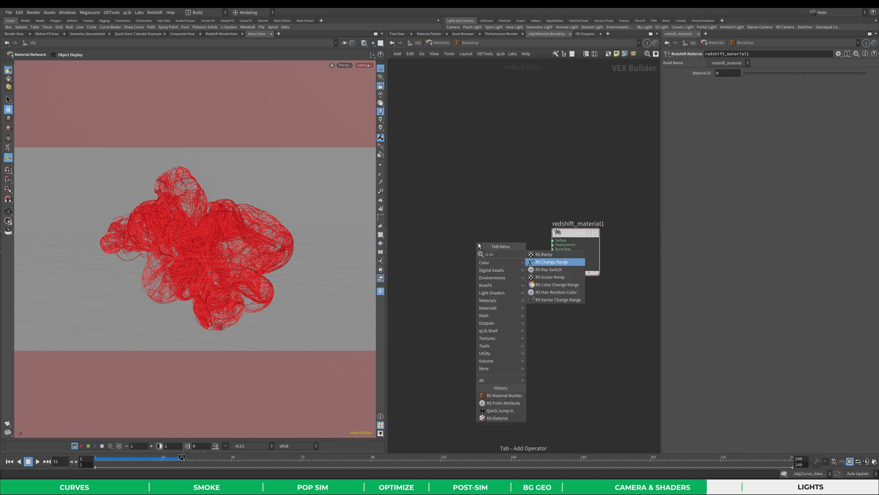
{"action": "key", "text": "Return"}
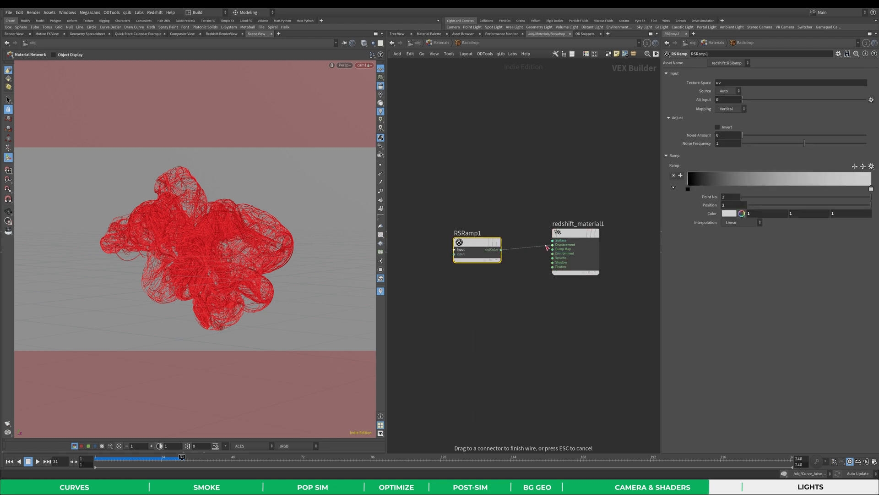
{"action": "left_click_drag", "start_coordinate": [501, 251], "coordinate": [553, 240]}
{"action": "left_click_drag", "start_coordinate": [454, 255], "coordinate": [457, 246]}
{"action": "left_click", "coordinate": [458, 245]}
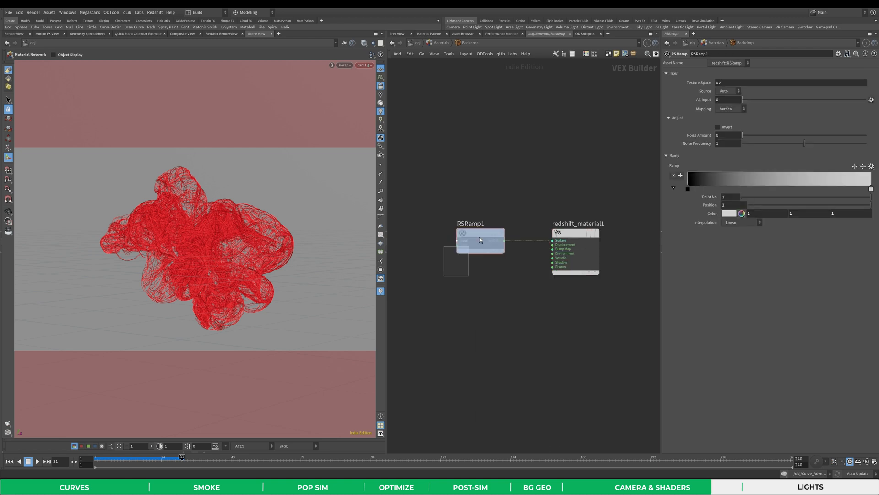
Set the RS Ramp's mapping to Diagonal and its end point colour to 0.725, 0.3, 0.25.
{"action": "left_click", "coordinate": [730, 109]}
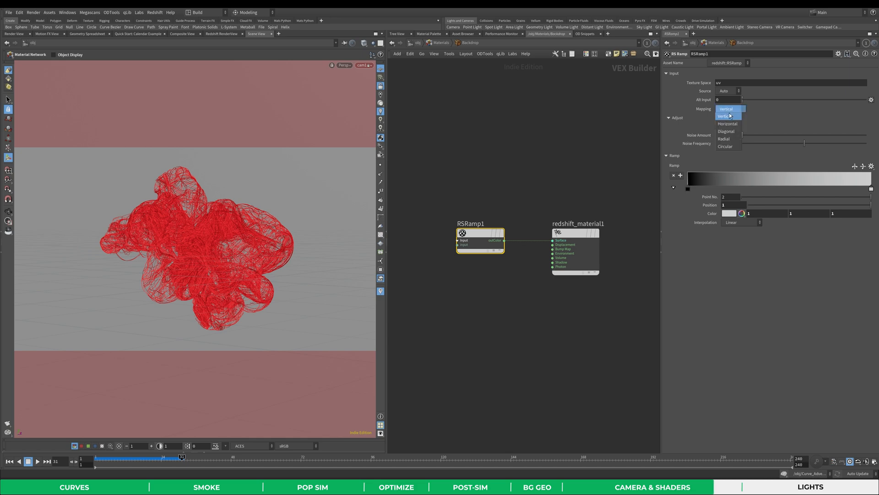
{"action": "left_click", "coordinate": [729, 130]}
{"action": "left_click", "coordinate": [602, 171]}
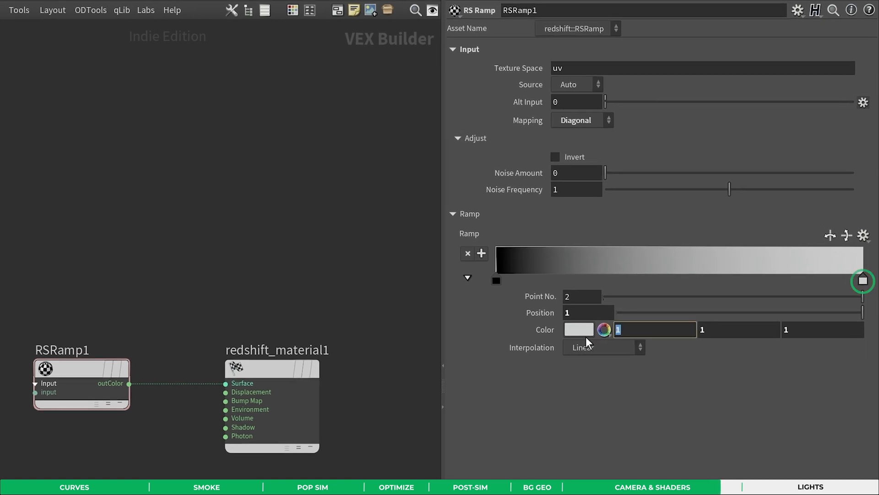
{"action": "type", "text": ".725"}
{"action": "key", "text": "Tab"}
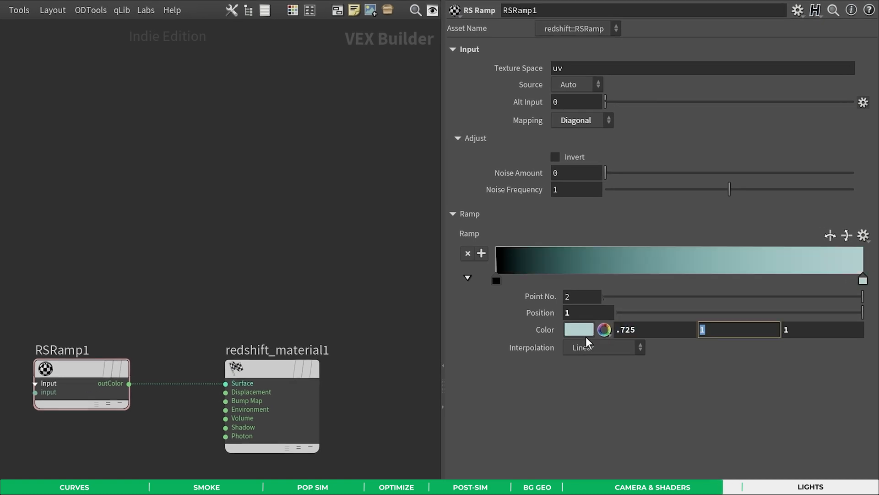
{"action": "type", "text": ".3"}
{"action": "key", "text": "Tab"}
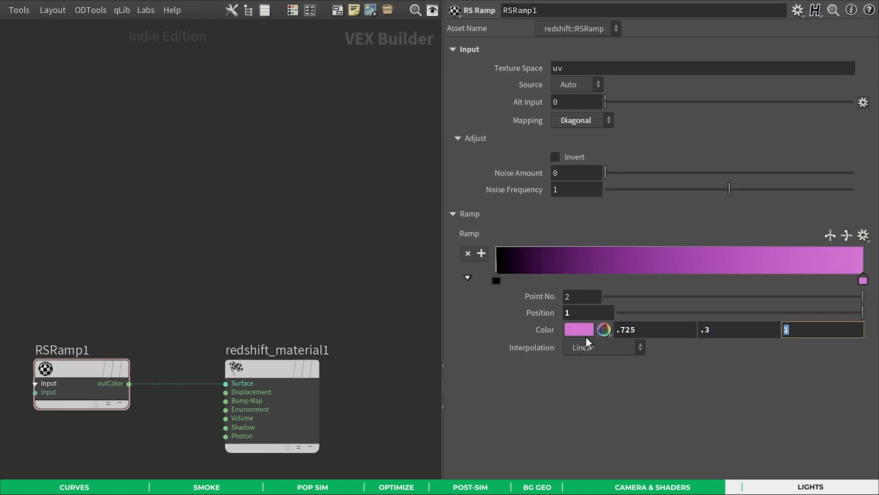
{"action": "type", "text": ".25"}
{"action": "key", "text": "Return"}
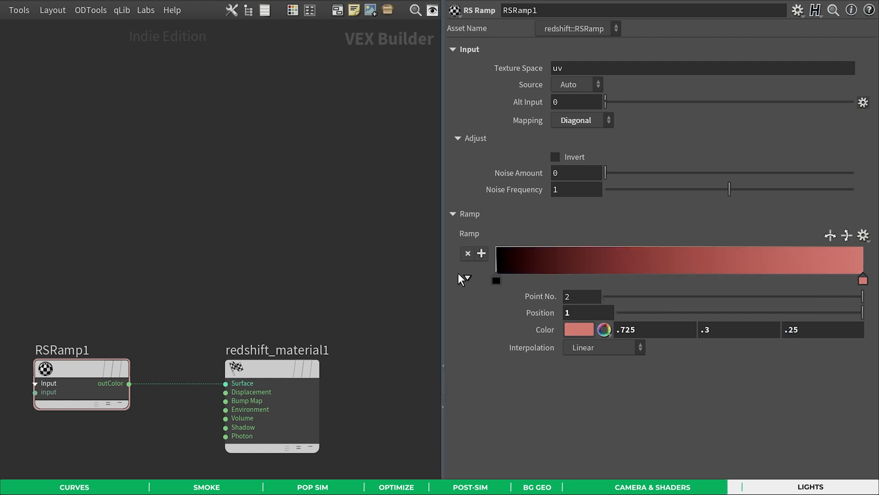
Set the colour of the RS Ramp's start point to 0.1, 0, 0.
{"action": "left_click", "coordinate": [496, 281]}
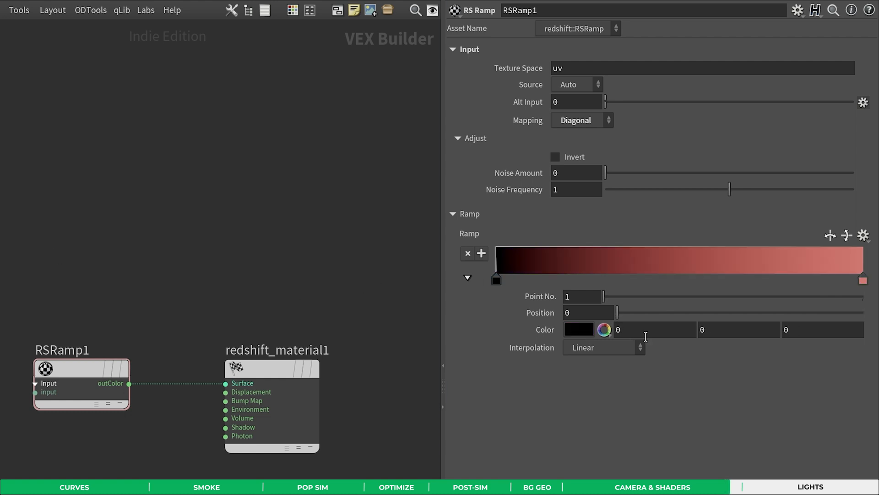
{"action": "left_click_drag", "start_coordinate": [646, 335], "coordinate": [576, 347]}
{"action": "type", "text": ".1"}
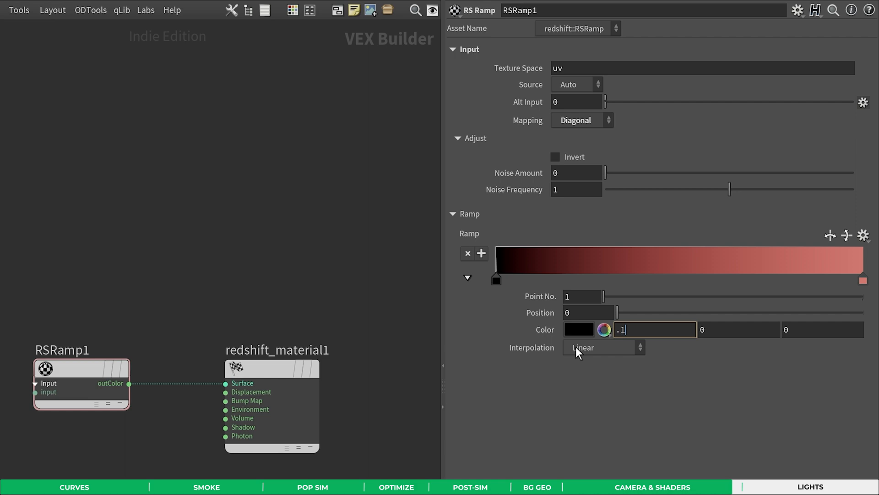
{"action": "key", "text": "Return"}
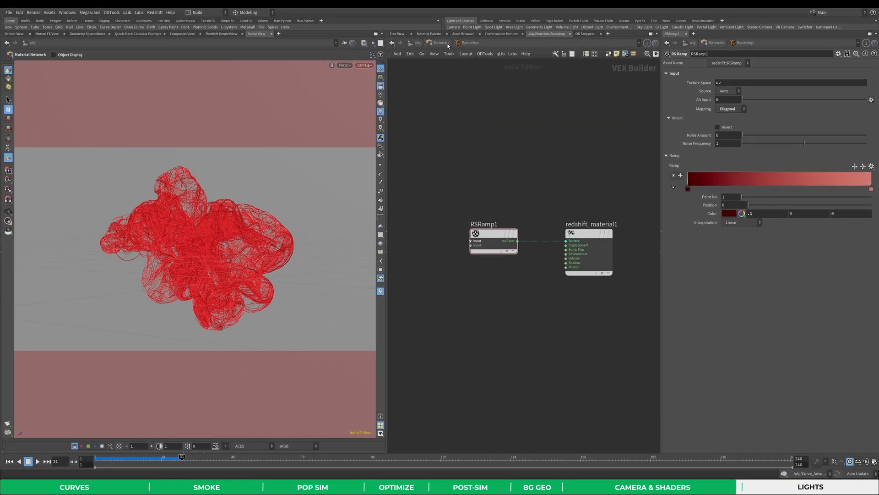
Align the Backdrop material above Curves, return to the object level and assign /obj/Materials/Backdrop to the Backdrop geometry.
{"action": "left_click", "coordinate": [446, 42]}
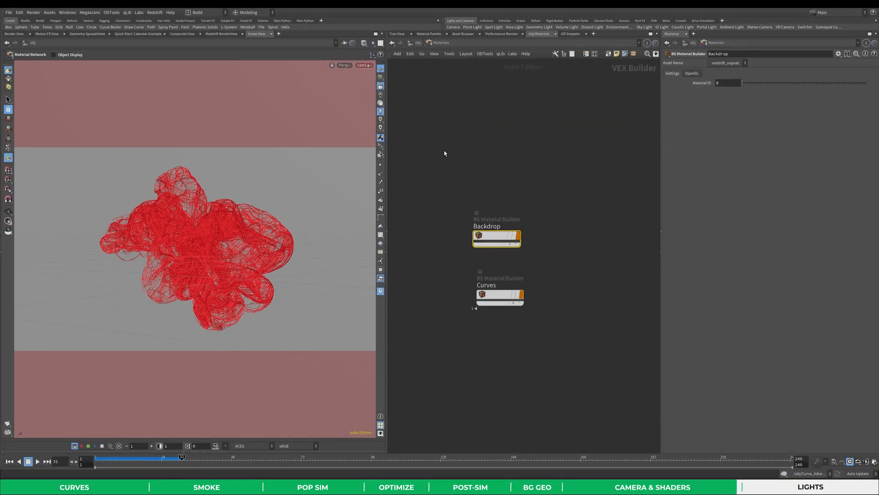
{"action": "left_click_drag", "start_coordinate": [502, 240], "coordinate": [505, 245]}
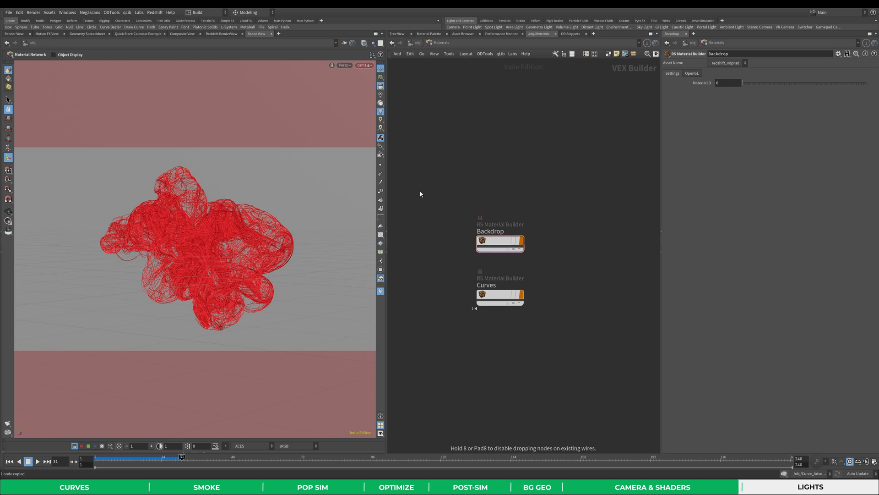
{"action": "left_click", "coordinate": [418, 43]}
{"action": "left_click", "coordinate": [503, 165]}
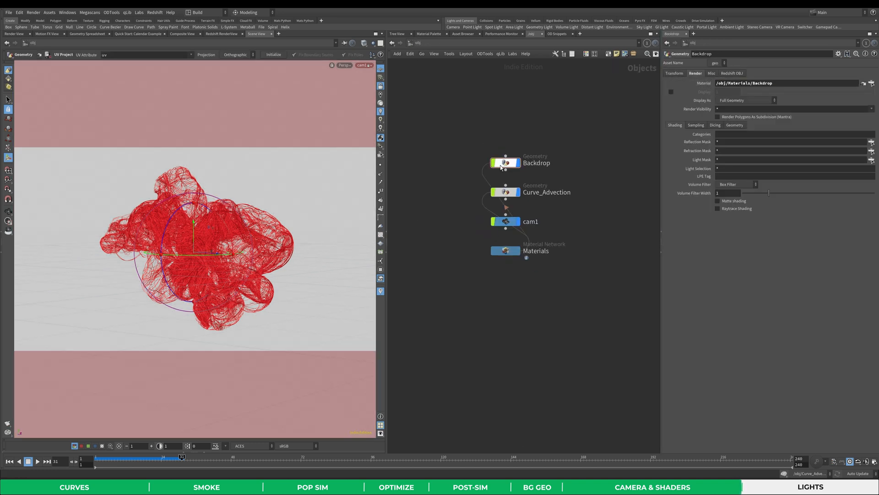
{"action": "middle_click_drag", "start_coordinate": [493, 291], "coordinate": [485, 280]}
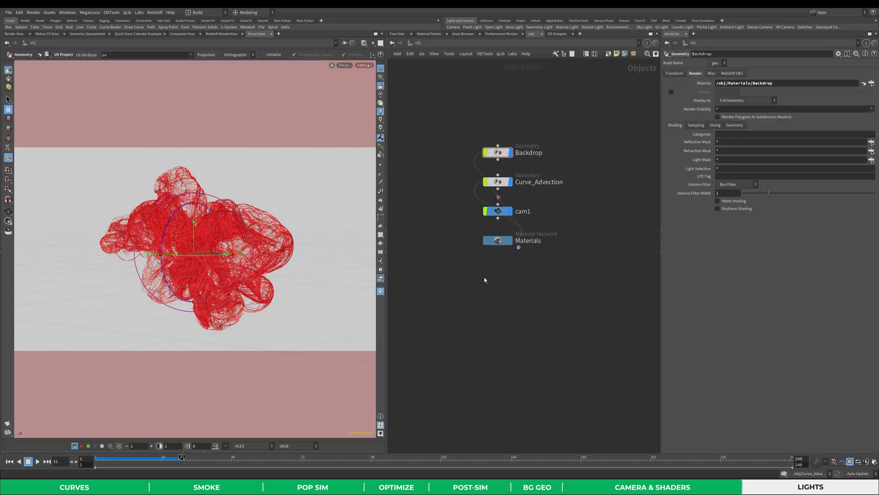
Unlock cam1 from the viewport and add an RSLight named key below the Materials network.
{"action": "left_click", "coordinate": [381, 86]}
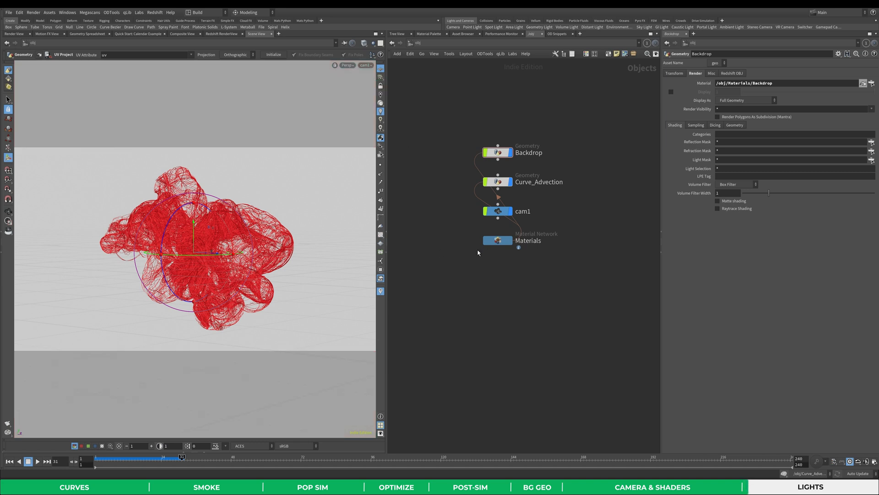
{"action": "key", "text": "Tab"}
{"action": "type", "text": "rsl"}
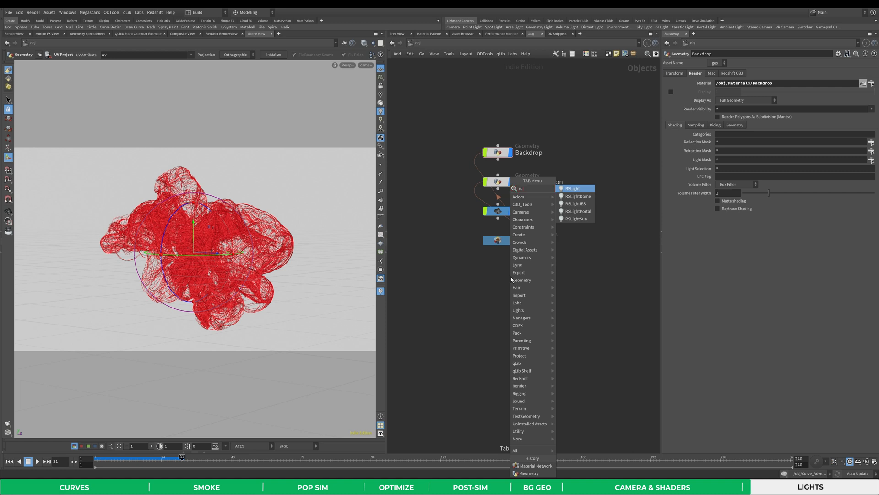
{"action": "key", "text": "Return"}
{"action": "left_click", "coordinate": [511, 277]}
{"action": "left_click_drag", "start_coordinate": [511, 277], "coordinate": [296, 207]}
{"action": "left_click", "coordinate": [531, 275]}
{"action": "type", "text": "key"}
{"action": "key", "text": "Return"}
Look through the key light with the view locked to it and aim it at the curves from about (-1.15, 3.54, 7.81).
{"action": "left_click_drag", "start_coordinate": [343, 268], "coordinate": [343, 270]}
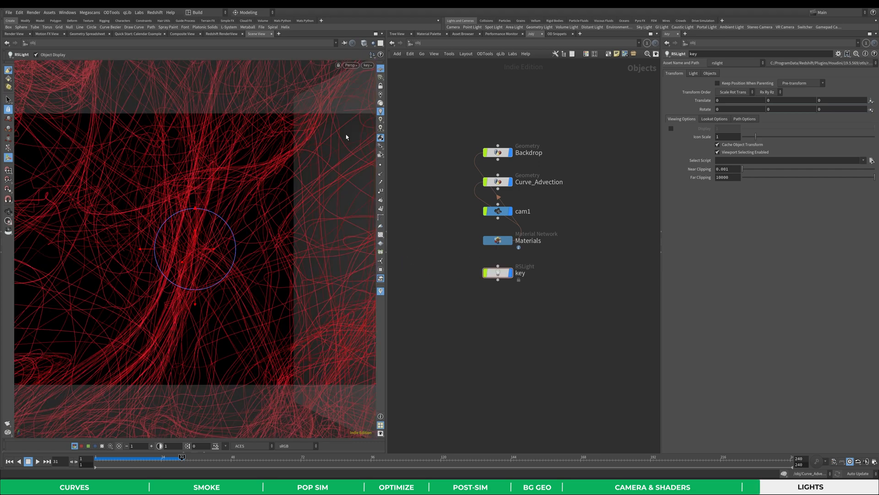
{"action": "left_click", "coordinate": [380, 86]}
{"action": "key", "text": "Escape"}
{"action": "left_click_drag", "start_coordinate": [320, 143], "coordinate": [197, 262]}
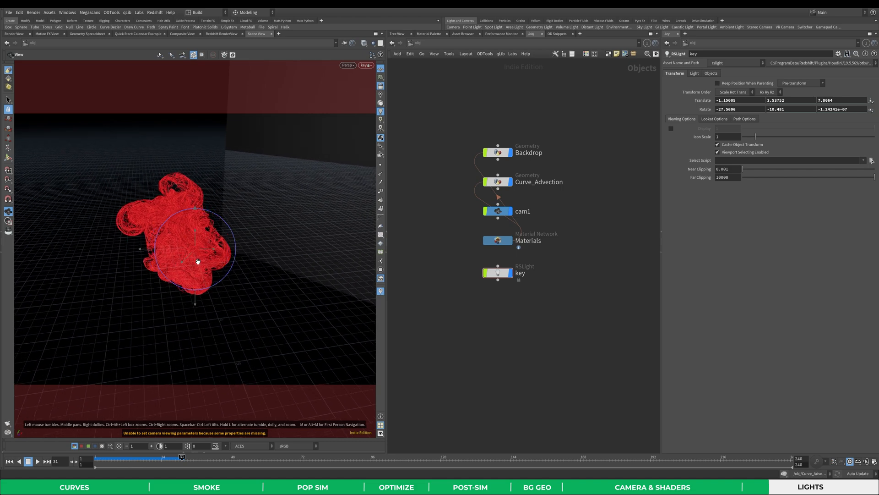
{"action": "key", "text": "Escape"}
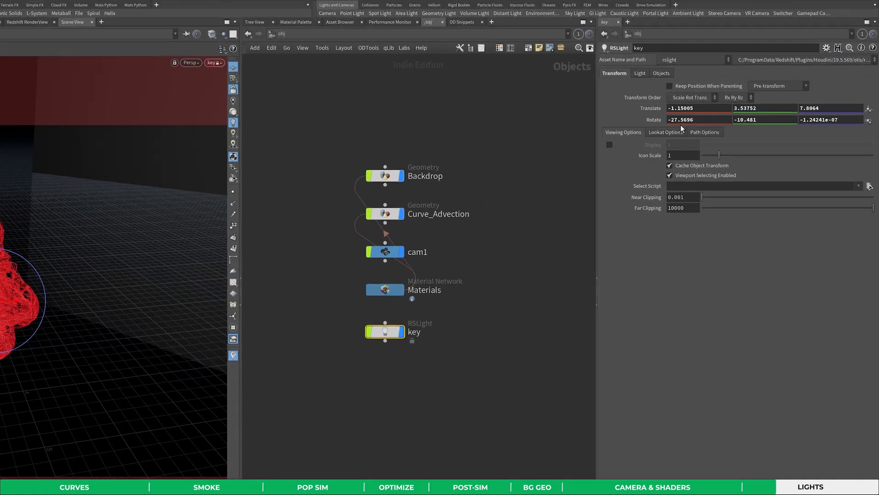
Set the key light's translation to -1.0, 4, 7.76.
{"action": "left_click_drag", "start_coordinate": [737, 101], "coordinate": [719, 105]}
{"action": "key", "text": "Tab"}
{"action": "type", "text": "3."}
{"action": "key", "text": "BackSpace"}
{"action": "key", "text": "BackSpace"}
{"action": "type", "text": "4"}
{"action": "key", "text": "Tab"}
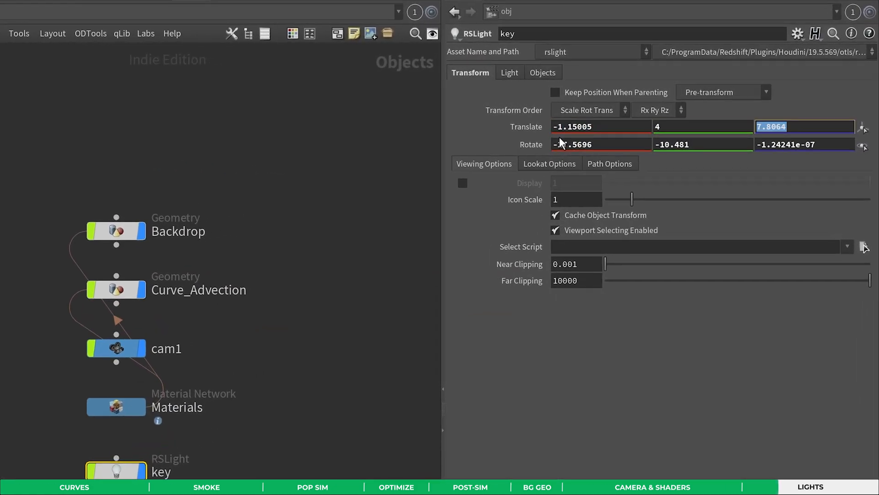
{"action": "type", "text": "7.76"}
{"action": "key", "text": "Return"}
{"action": "left_click_drag", "start_coordinate": [610, 133], "coordinate": [567, 149]}
{"action": "type", "text": "0"}
{"action": "key", "text": "Return"}
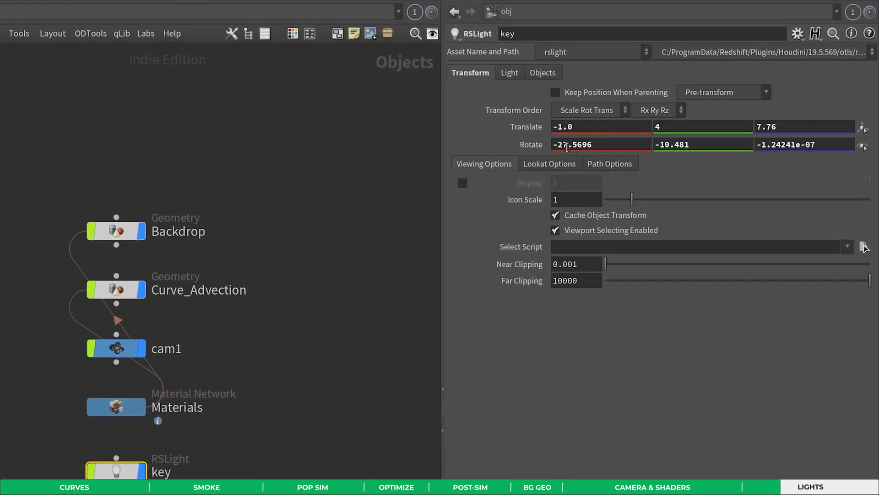
Set the key light's rotation to -28, -2, 0.
{"action": "left_click_drag", "start_coordinate": [625, 150], "coordinate": [557, 153]}
{"action": "type", "text": "28"}
{"action": "left_click", "coordinate": [361, 336]}
{"action": "left_click_drag", "start_coordinate": [711, 145], "coordinate": [667, 158]}
{"action": "key", "text": "BackSpace"}
{"action": "key", "text": "BackSpace"}
{"action": "type", "text": "2"}
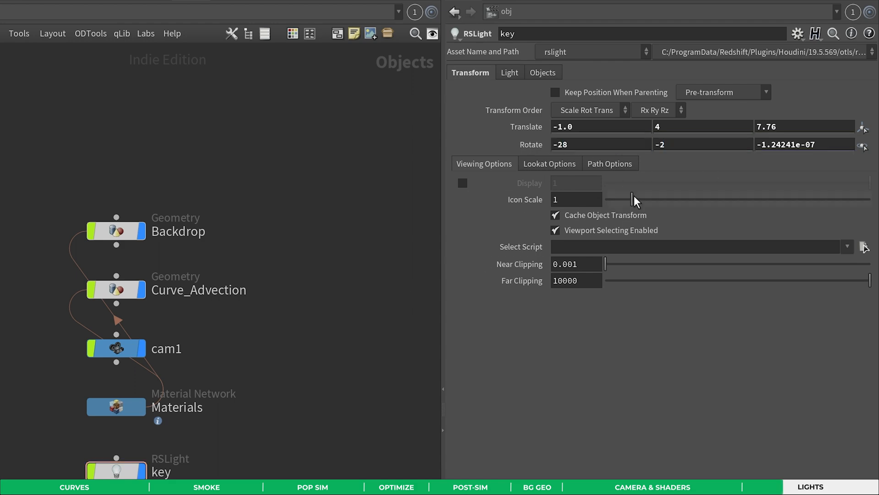
{"action": "key", "text": "Tab"}
{"action": "type", "text": "0"}
{"action": "key", "text": "Return"}
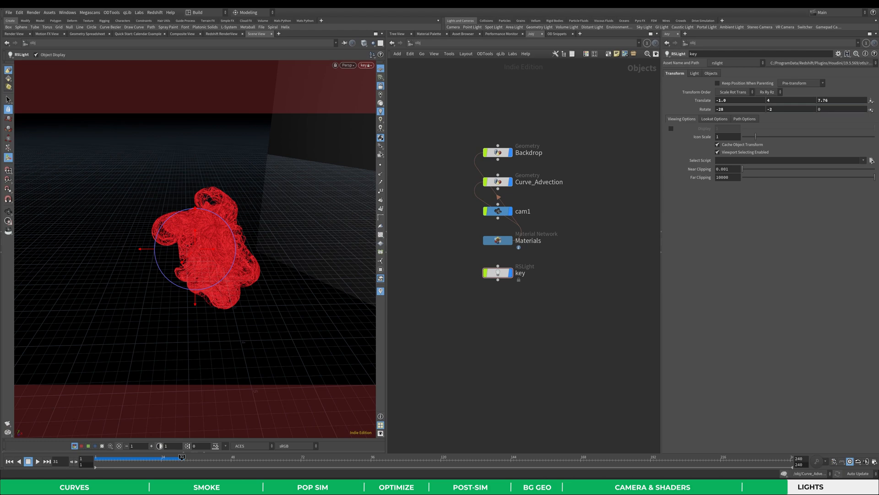
Set all three size values of the key light's rectangular area shape to 1.5.
{"action": "left_click", "coordinate": [695, 73]}
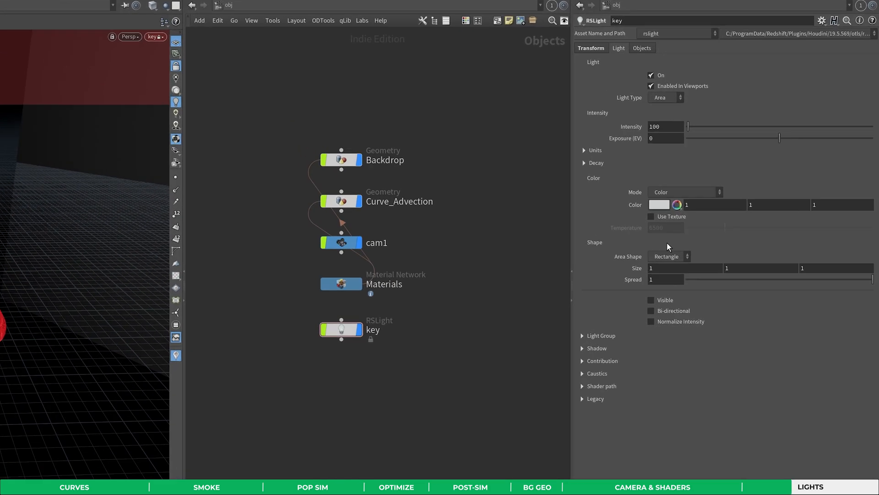
{"action": "left_click", "coordinate": [729, 229]}
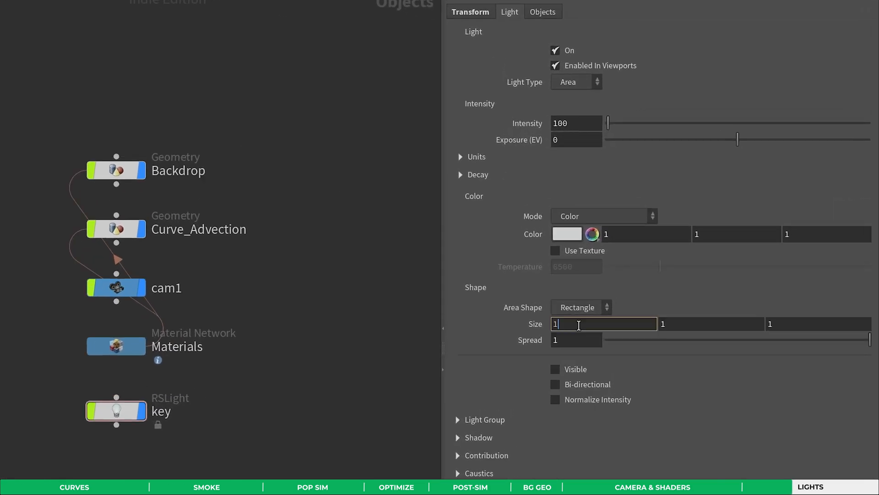
{"action": "key", "text": "Tab"}
{"action": "type", "text": "1.5"}
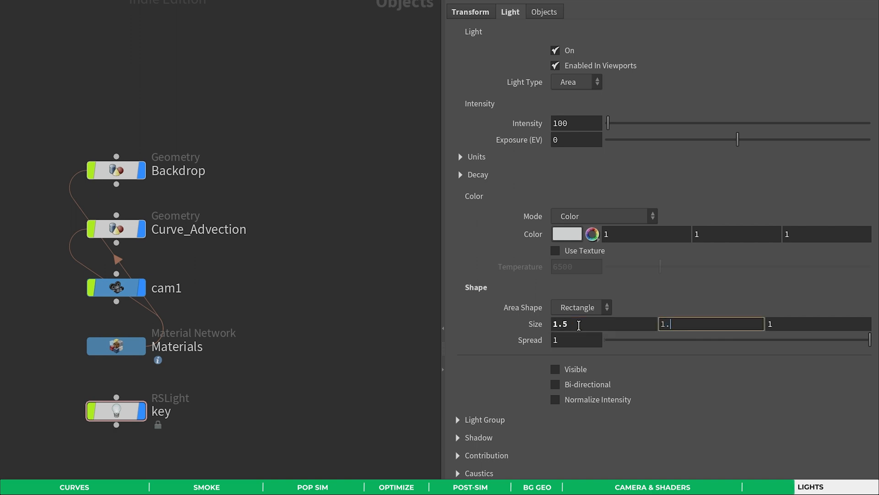
{"action": "key", "text": "Tab"}
{"action": "type", "text": "1.5"}
{"action": "key", "text": "Return"}
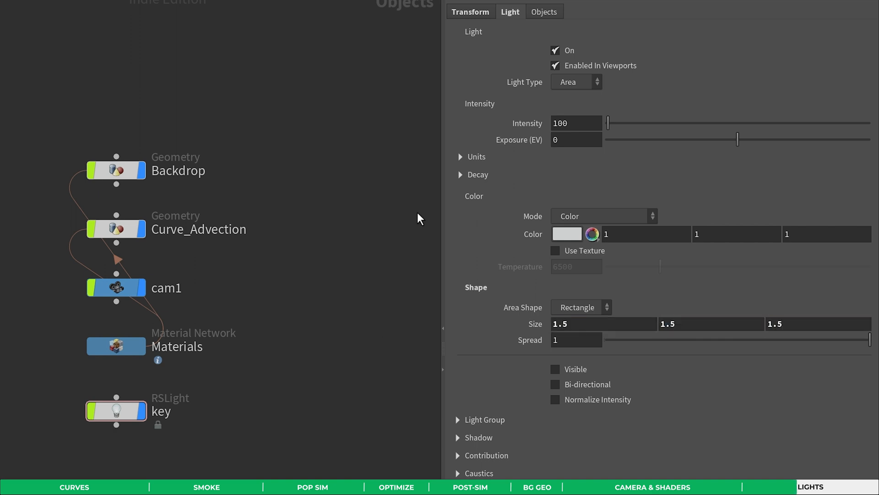
Set the key light's exposure to 1 EV.
{"action": "left_click", "coordinate": [576, 140]}
{"action": "type", "text": "1"}
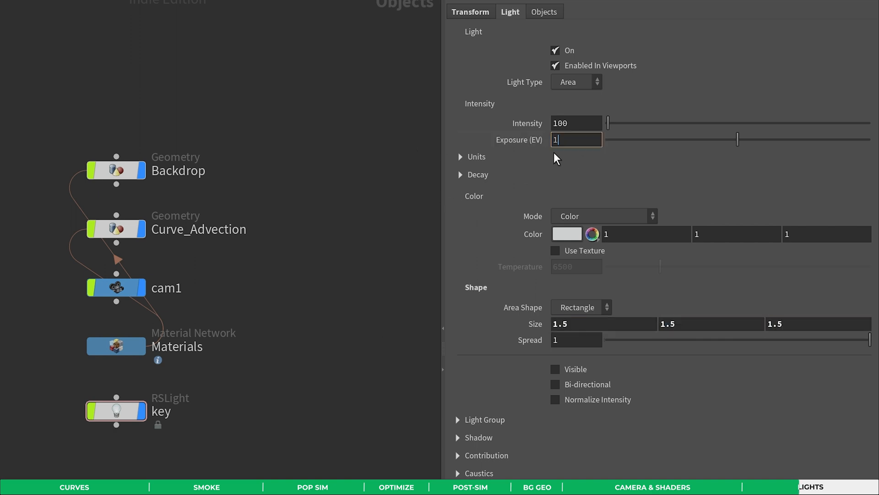
{"action": "key", "text": "Return"}
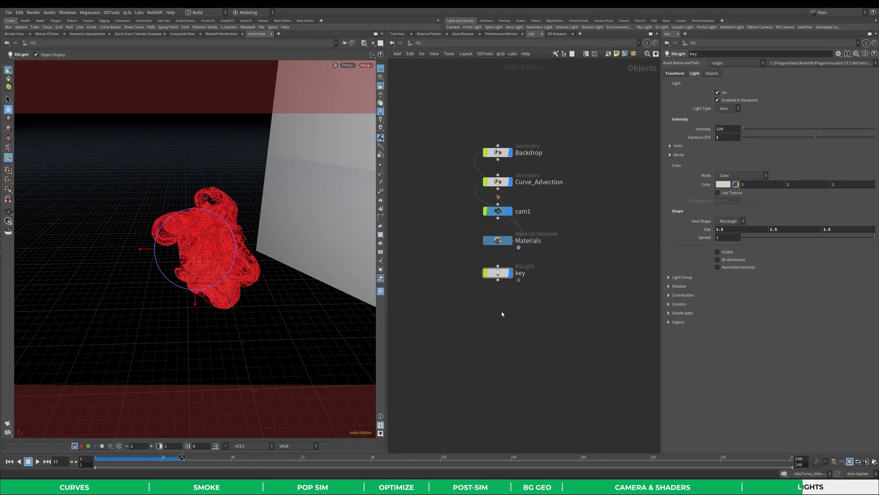
Add a second RSLight below the key light and space all the object nodes evenly in one column.
{"action": "key", "text": "Tab"}
{"action": "type", "text": "rsl"}
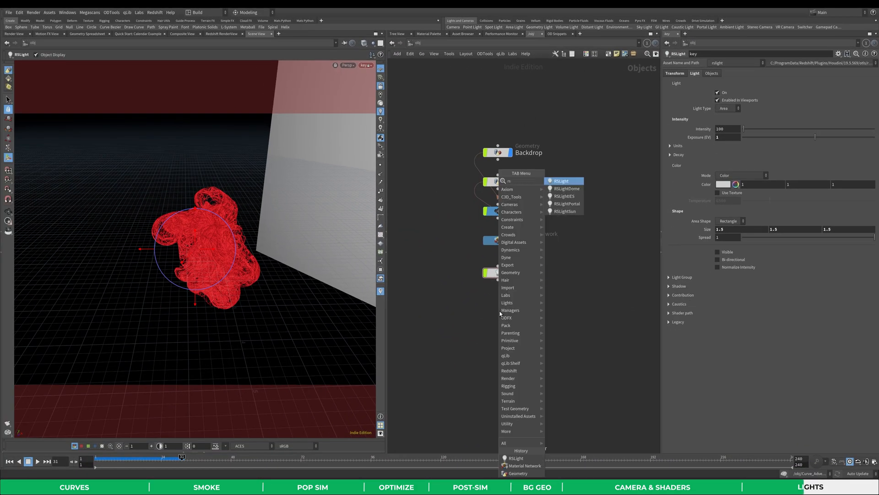
{"action": "key", "text": "Return"}
{"action": "key", "text": "Return"}
{"action": "left_click_drag", "start_coordinate": [465, 354], "coordinate": [511, 154]}
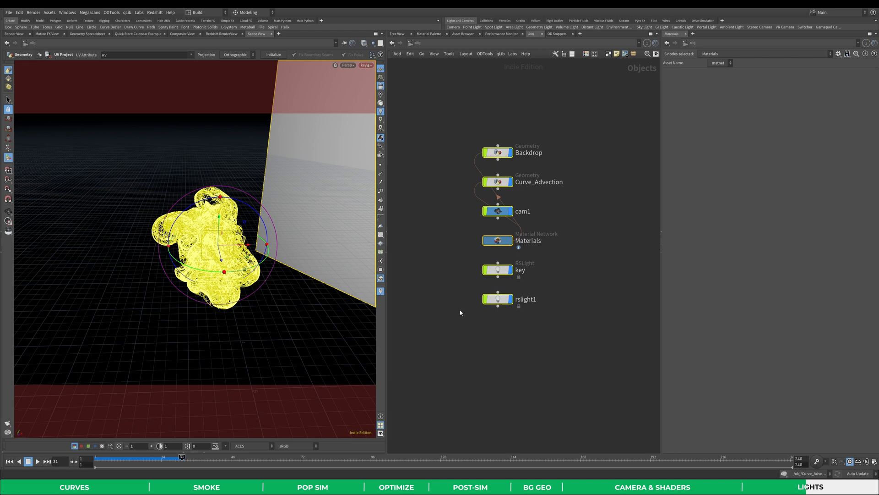
Rename the second RSLight rim and look through it in the viewport.
{"action": "left_click", "coordinate": [523, 303]}
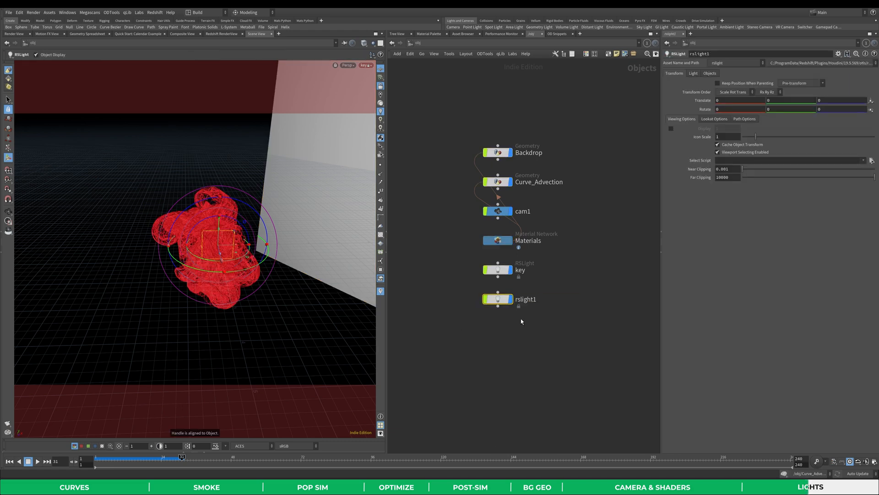
{"action": "double_click", "coordinate": [522, 299]}
{"action": "type", "text": "rim"}
{"action": "key", "text": "Return"}
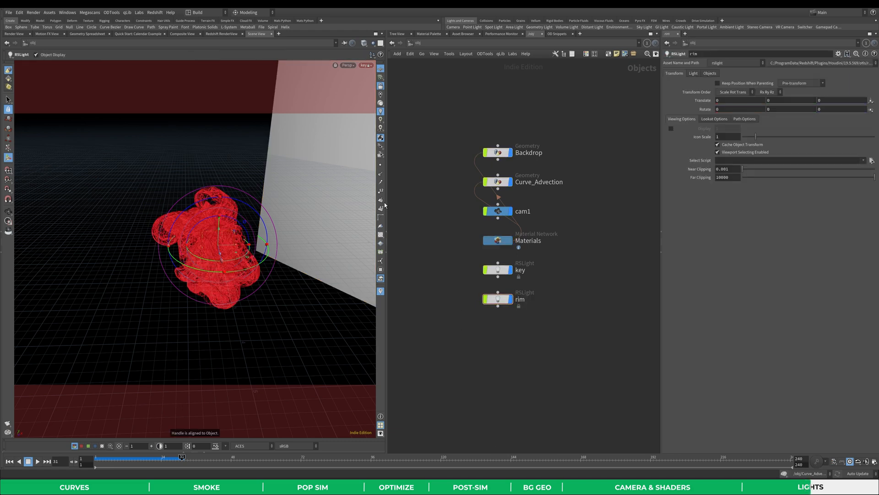
{"action": "left_click_drag", "start_coordinate": [501, 302], "coordinate": [226, 171]}
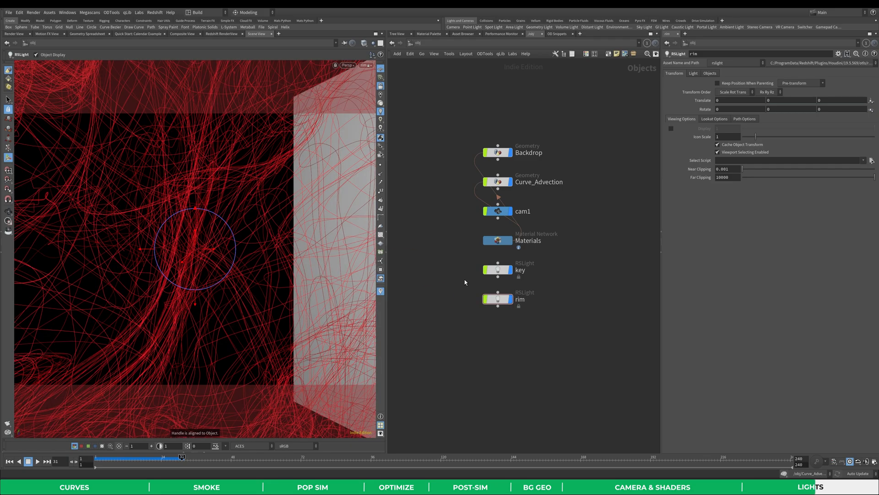
Aim the rim light at the red curves by moving the view through the light until the whole form is framed.
{"action": "left_click_drag", "start_coordinate": [191, 245], "coordinate": [269, 249], "text": "alt"}
{"action": "right_click_drag", "start_coordinate": [269, 249], "coordinate": [158, 277], "text": "alt"}
{"action": "left_click_drag", "start_coordinate": [158, 277], "coordinate": [220, 275], "text": "alt"}
{"action": "middle_click_drag", "start_coordinate": [220, 275], "coordinate": [110, 279], "text": "alt"}
{"action": "right_click_drag", "start_coordinate": [215, 268], "coordinate": [265, 261], "text": "alt"}
{"action": "middle_click_drag", "start_coordinate": [266, 261], "coordinate": [206, 262], "text": "alt"}
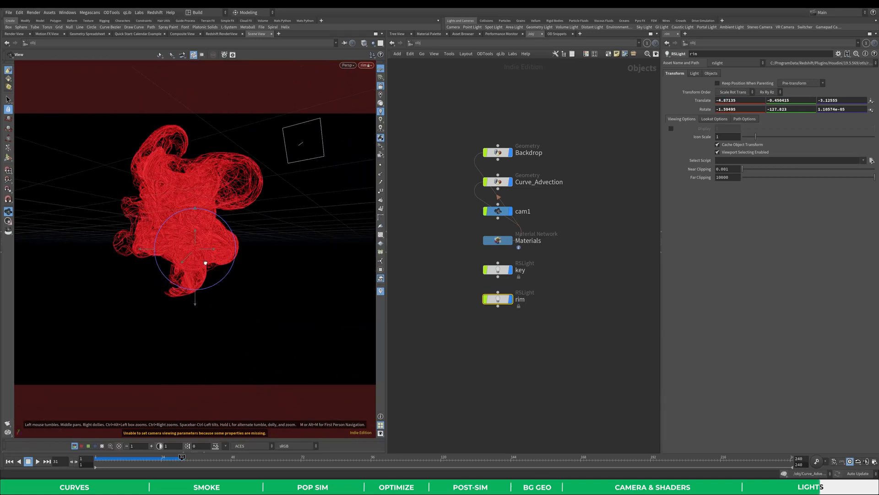
{"action": "mouse_move", "coordinate": [205, 263]}
{"action": "left_mouse_down"}
{"action": "mouse_move", "coordinate": [222, 245]}
{"action": "mouse_move", "coordinate": [185, 261]}
{"action": "mouse_move", "coordinate": [196, 264]}
{"action": "mouse_move", "coordinate": [197, 255]}
{"action": "left_mouse_up"}
Set the rim light's translation to -2.93, -2.85, -3.29.
{"action": "type", "text": "3"}
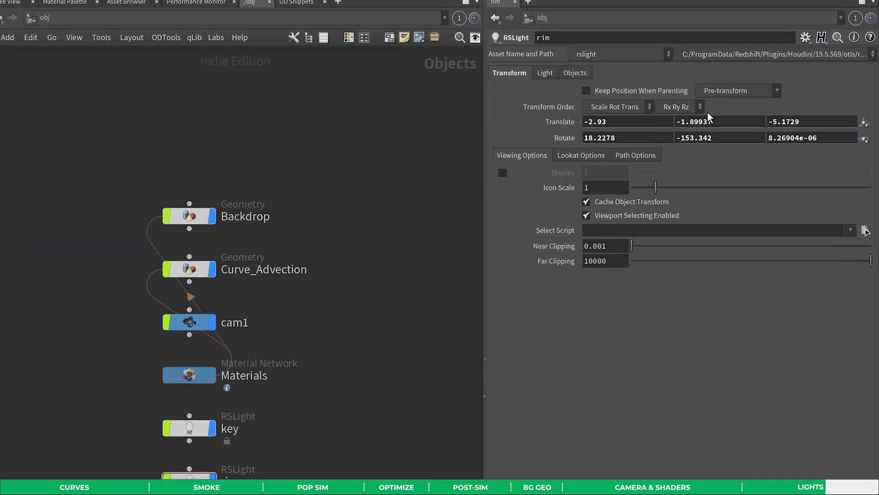
{"action": "left_click_drag", "start_coordinate": [787, 100], "coordinate": [777, 99]}
{"action": "key", "text": "BackSpace"}
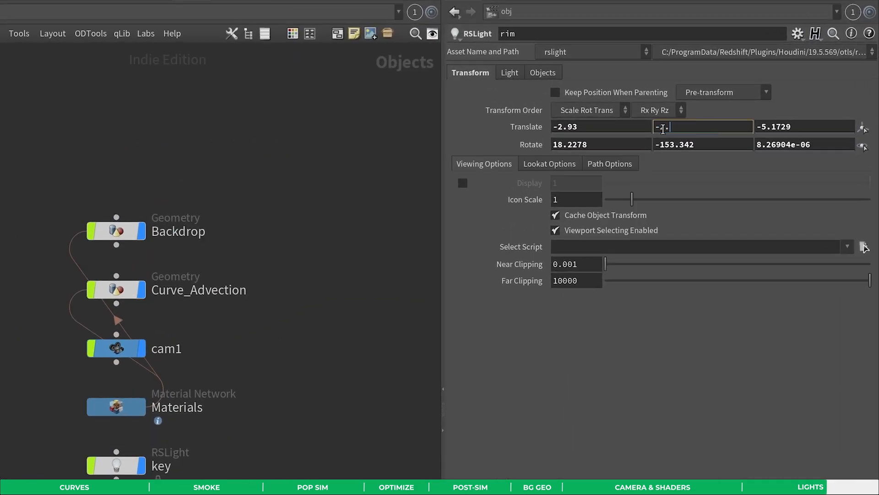
{"action": "type", "text": "9"}
{"action": "key", "text": "Tab"}
{"action": "type", "text": "-3.29"}
{"action": "key", "text": "Tab"}
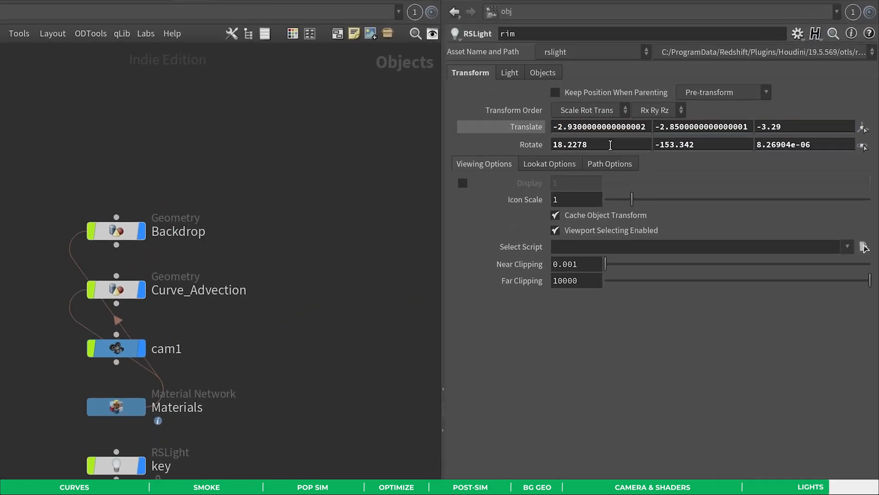
Set the rim light's rotation to 26, -146, -4.2.
{"action": "type", "text": "26"}
{"action": "key", "text": "Tab"}
{"action": "type", "text": "-146"}
{"action": "left_click", "coordinate": [810, 146]}
{"action": "key", "text": "ctrl+a"}
{"action": "type", "text": "-4.2"}
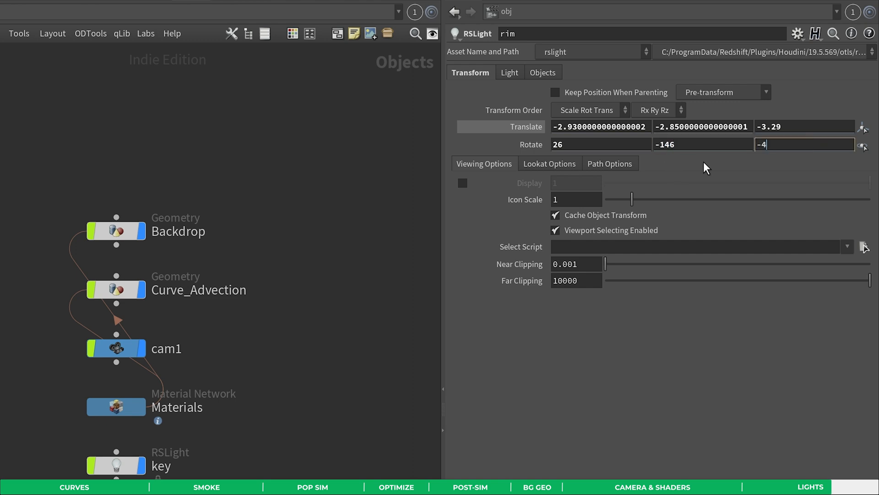
{"action": "key", "text": "Return"}
Set the rim light's intensity to 1.
{"action": "left_click", "coordinate": [510, 73]}
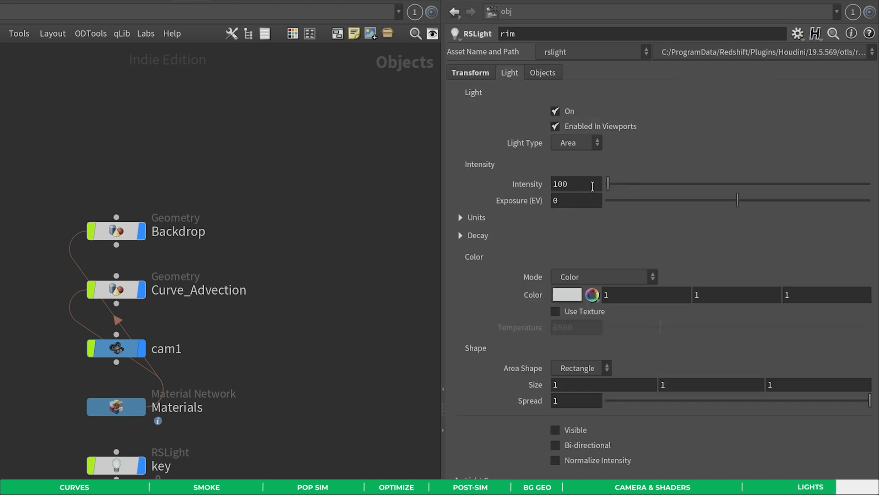
{"action": "double_click", "coordinate": [590, 186]}
{"action": "type", "text": "1"}
{"action": "key", "text": "Return"}
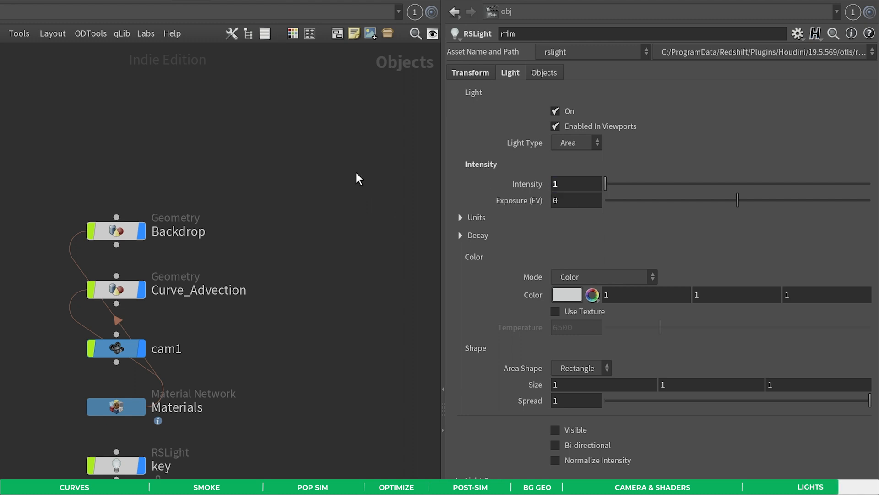
Tint the rim light pale cyan with hue 166 and saturation 0.315.
{"action": "left_click", "coordinate": [567, 294]}
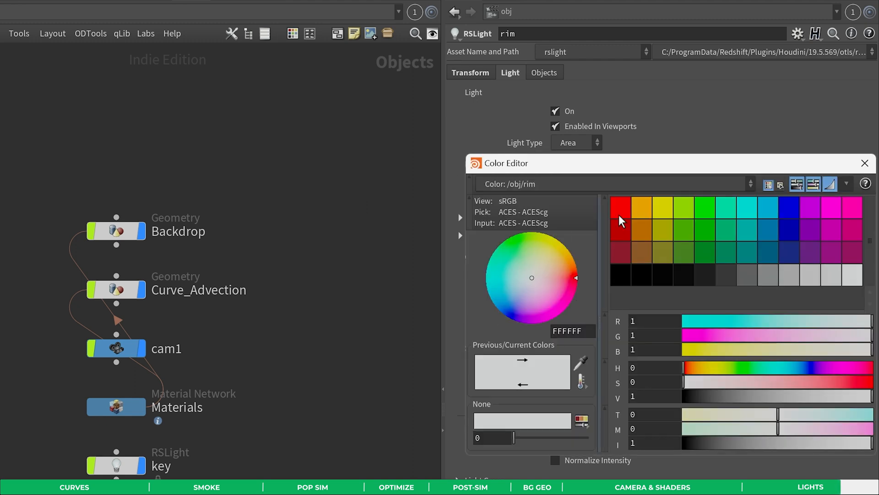
{"action": "left_click_drag", "start_coordinate": [686, 175], "coordinate": [663, 182]}
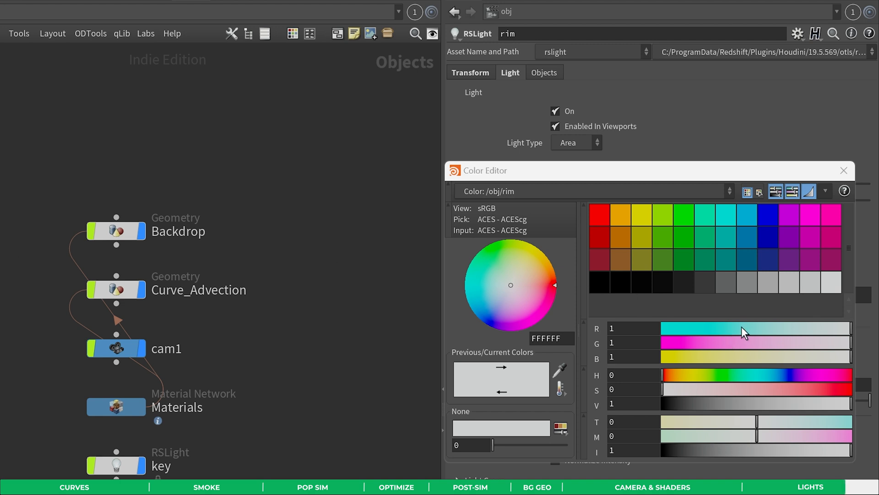
{"action": "left_click_drag", "start_coordinate": [732, 328], "coordinate": [790, 329]}
{"action": "left_click", "coordinate": [751, 375]}
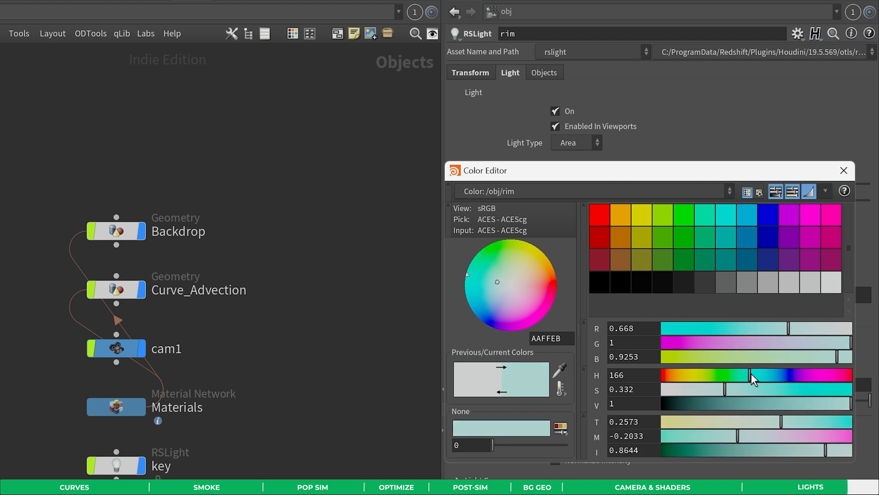
{"action": "left_click_drag", "start_coordinate": [719, 392], "coordinate": [722, 392]}
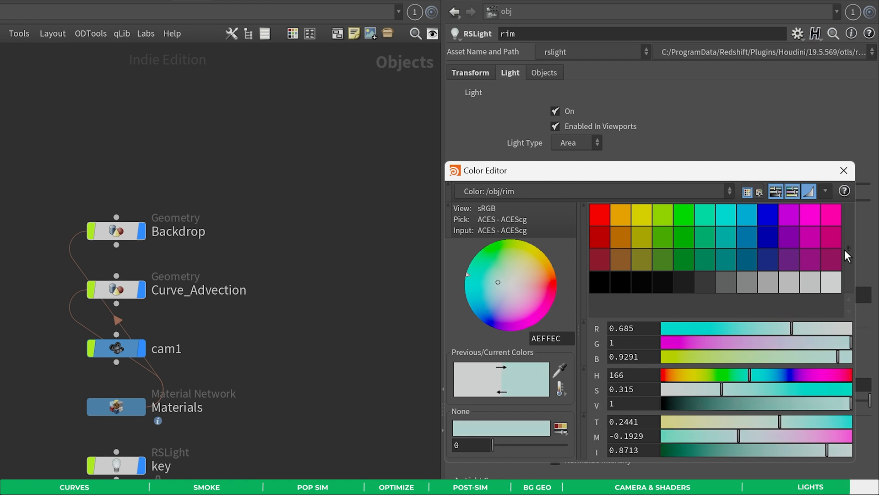
{"action": "left_click", "coordinate": [845, 174]}
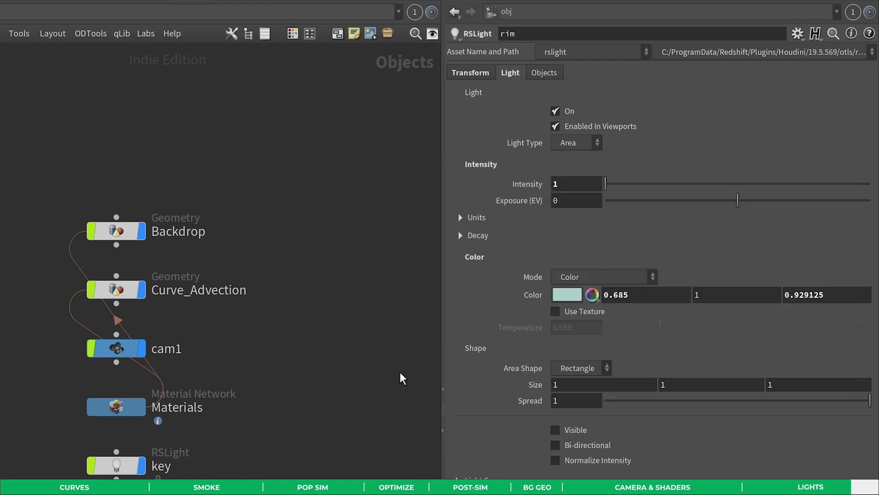
Change the rim light's area shape to Disc and set all three size values to 4.
{"action": "left_click", "coordinate": [588, 372]}
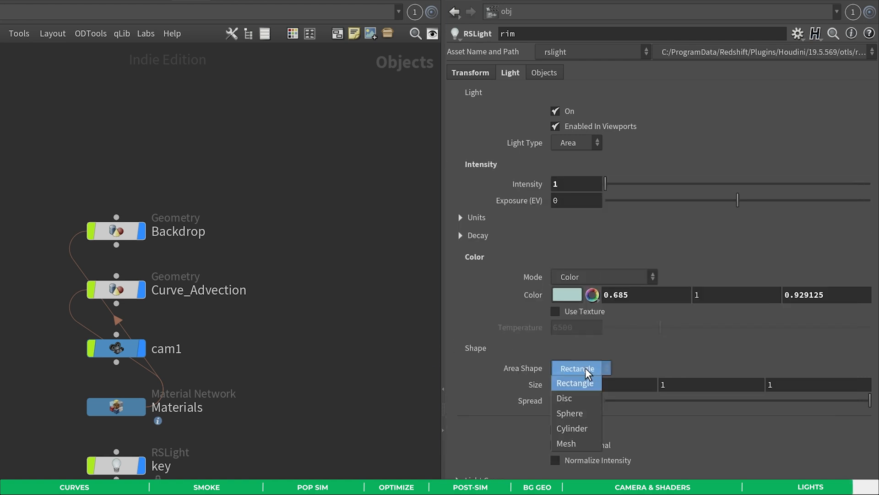
{"action": "left_click", "coordinate": [573, 400]}
{"action": "left_click_drag", "start_coordinate": [557, 385], "coordinate": [483, 385]}
{"action": "type", "text": "4"}
{"action": "key", "text": "Tab"}
{"action": "type", "text": "4"}
{"action": "key", "text": "Tab"}
{"action": "type", "text": "4"}
{"action": "key", "text": "Return"}
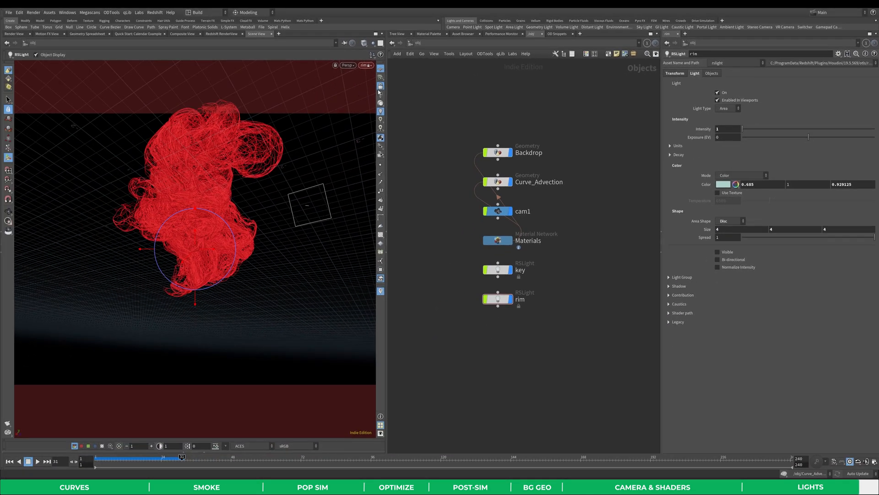
Unlock the rim light from the viewport navigation and look through cam1.
{"action": "left_click", "coordinate": [382, 87]}
{"action": "left_click", "coordinate": [366, 65]}
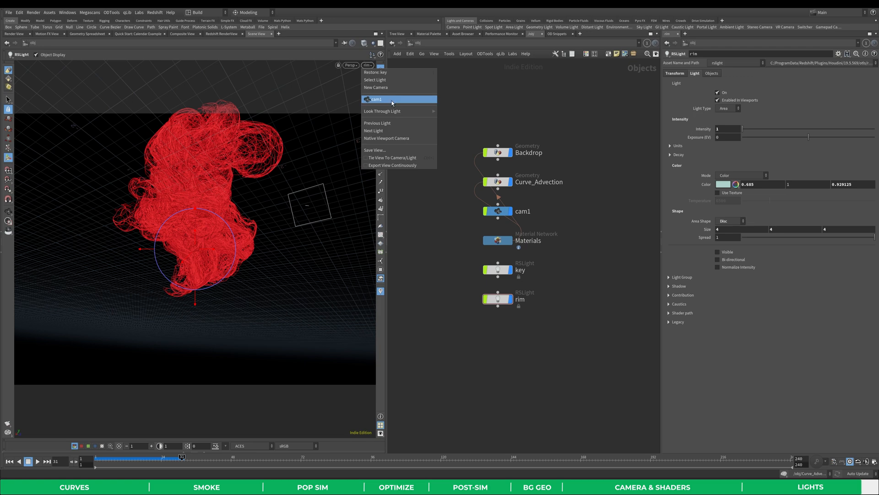
{"action": "left_click", "coordinate": [392, 99]}
Select the render ROP in the Redshift RenderView and start the interactive render.
{"action": "left_click", "coordinate": [219, 35]}
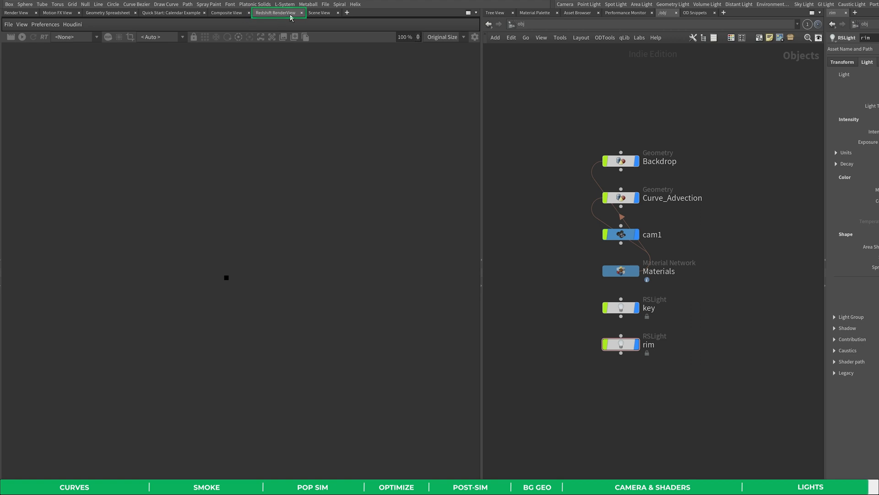
{"action": "left_click", "coordinate": [72, 24]}
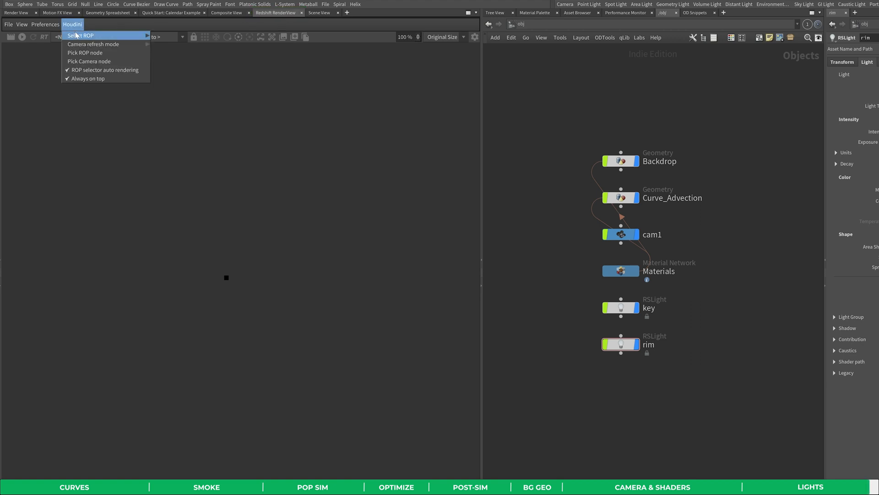
{"action": "left_click", "coordinate": [190, 90]}
{"action": "left_click", "coordinate": [22, 38]}
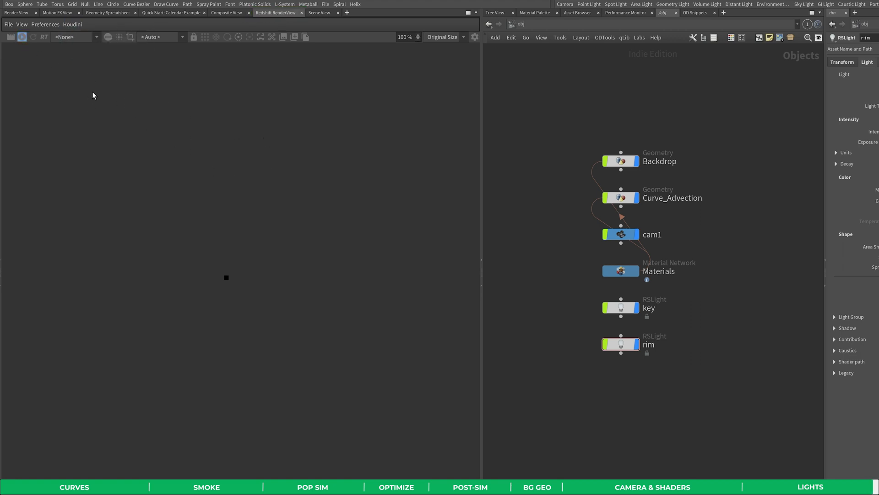